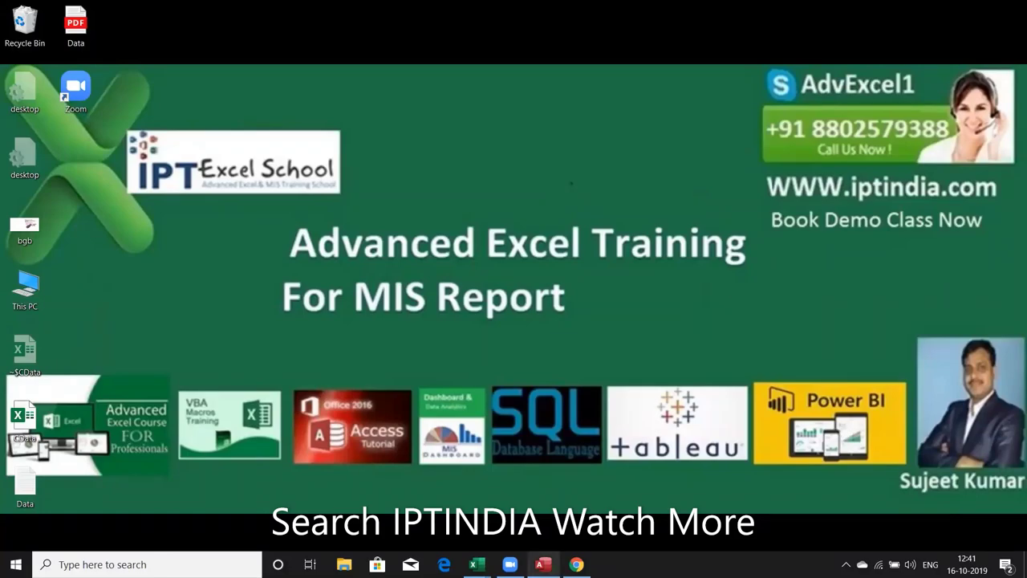
Step: Bring the Access window for Database4 back on screen from the taskbar
left_click(543, 564)
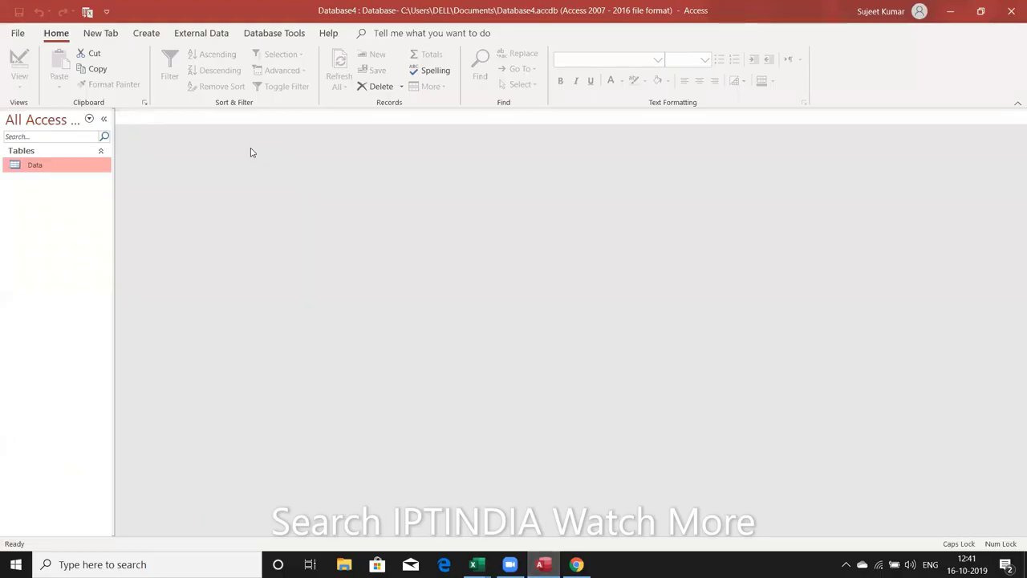
Step: Open the Data table in Design view and select the empty field row below CDate
left_click(160, 39)
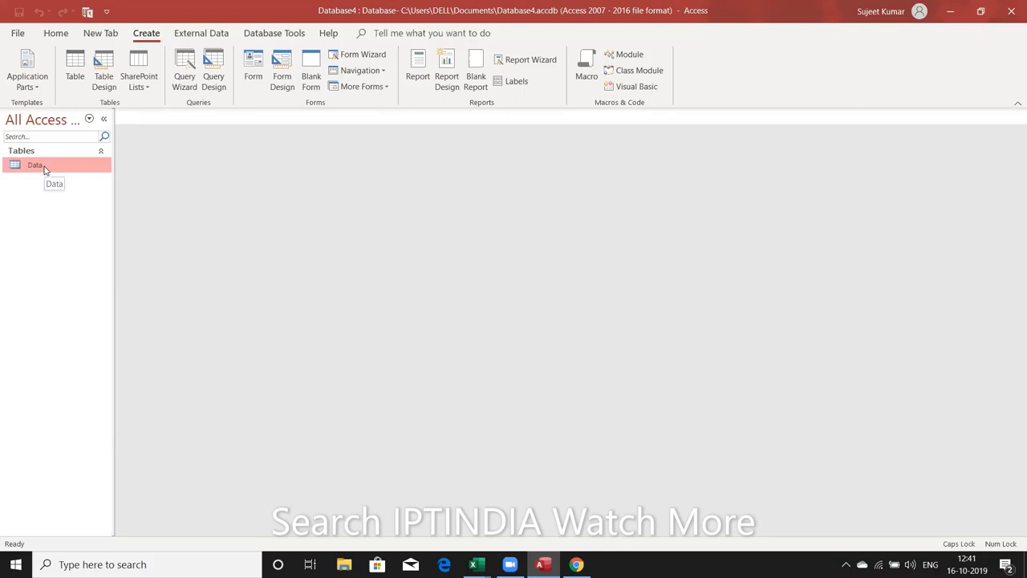
right_click(44, 169)
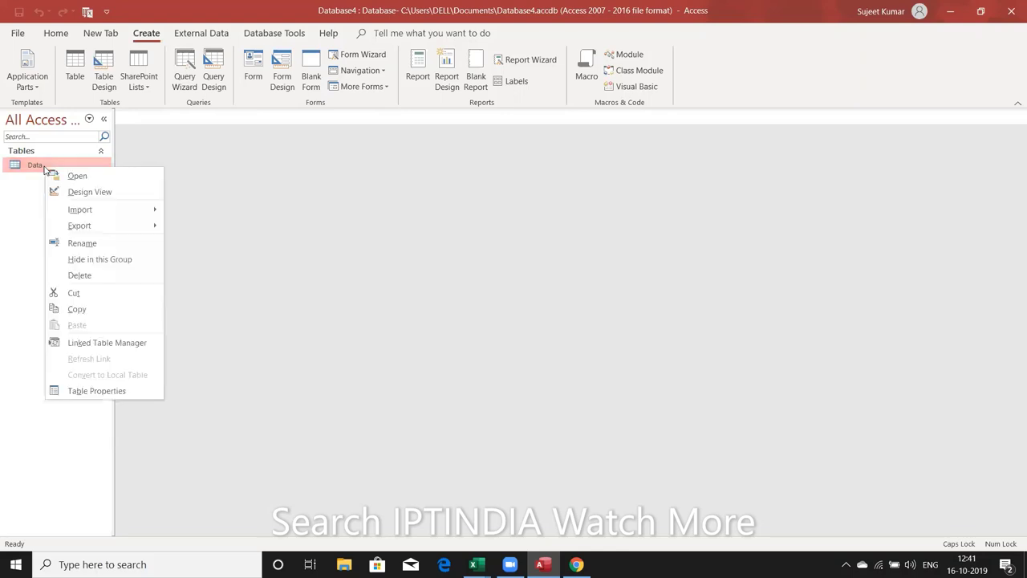
left_click(90, 191)
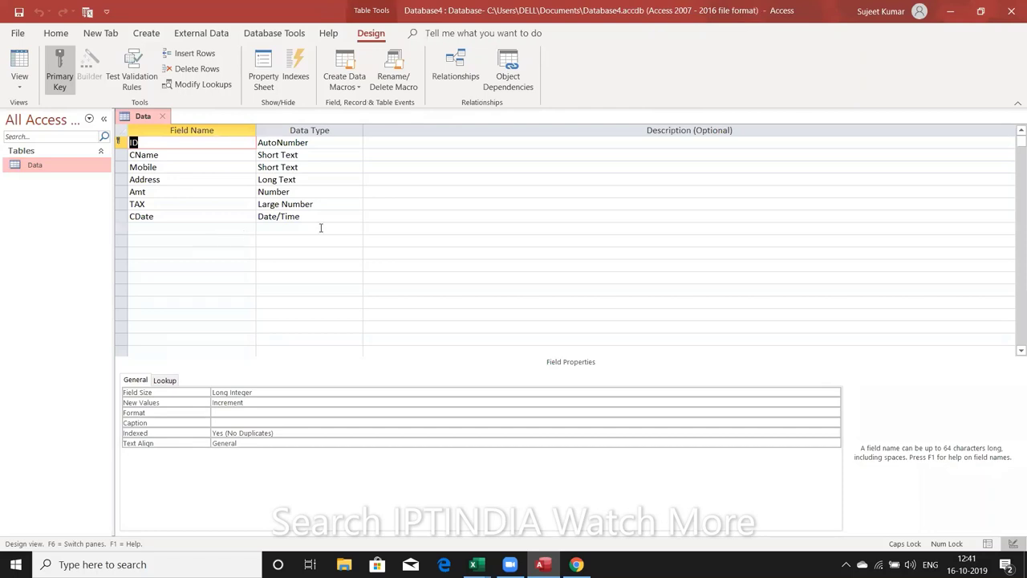
left_click(355, 230)
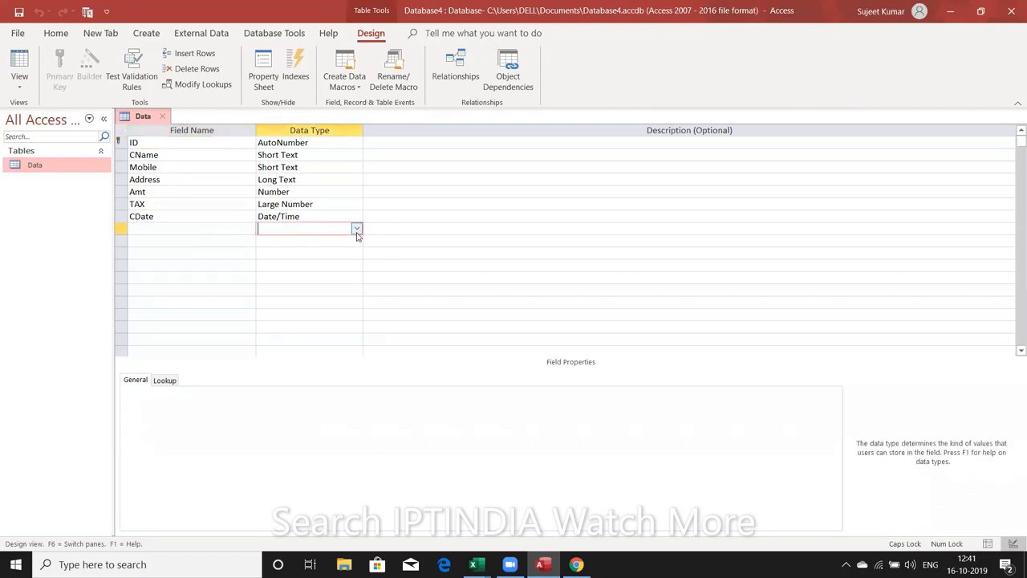
left_click(357, 232)
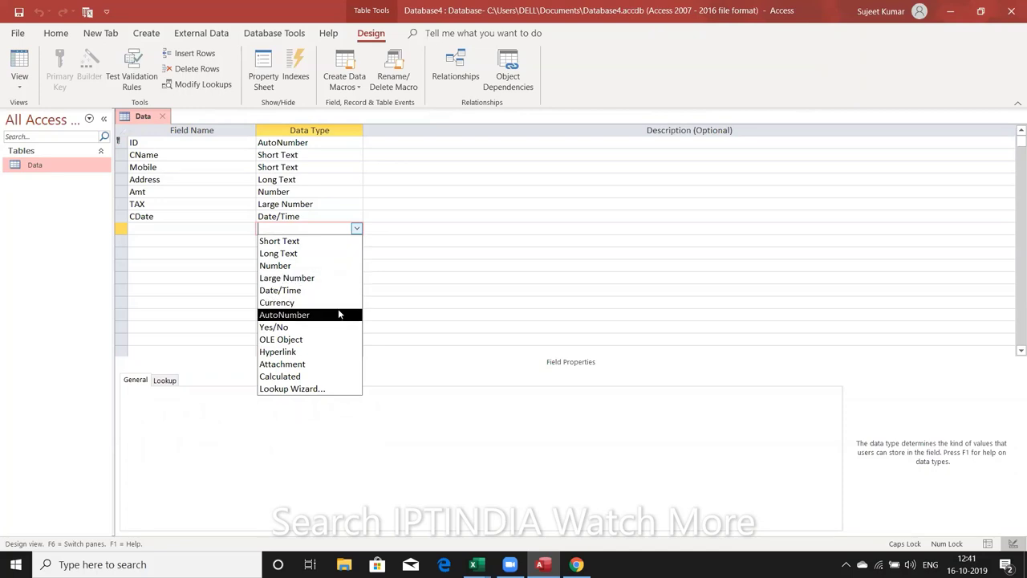
left_click(143, 232)
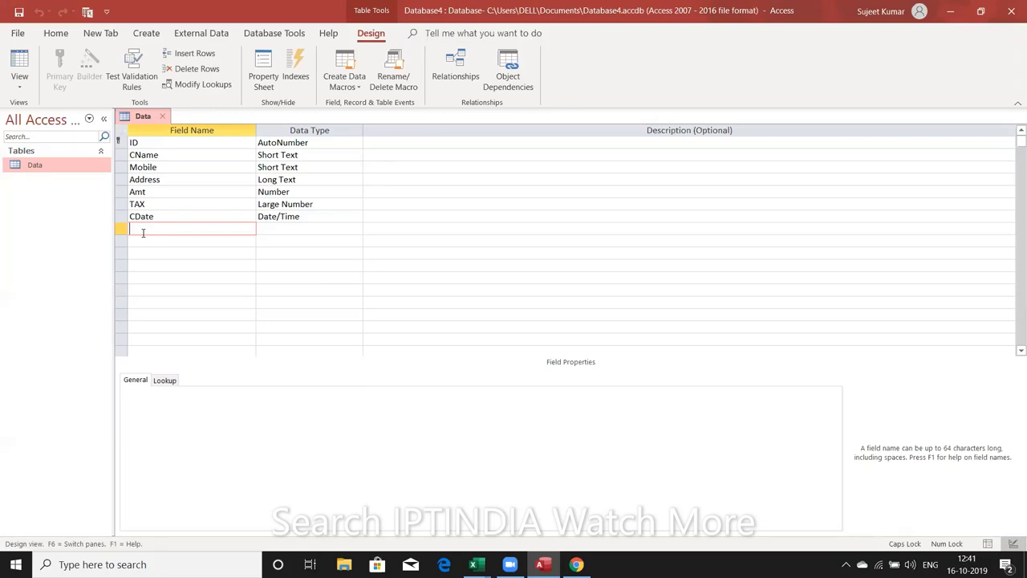
Step: Add a Yes/No field named Indian after CDate, then close the table design
type("P")
type("I")
key("Caps_Lock")
type("ndian")
left_click(341, 227)
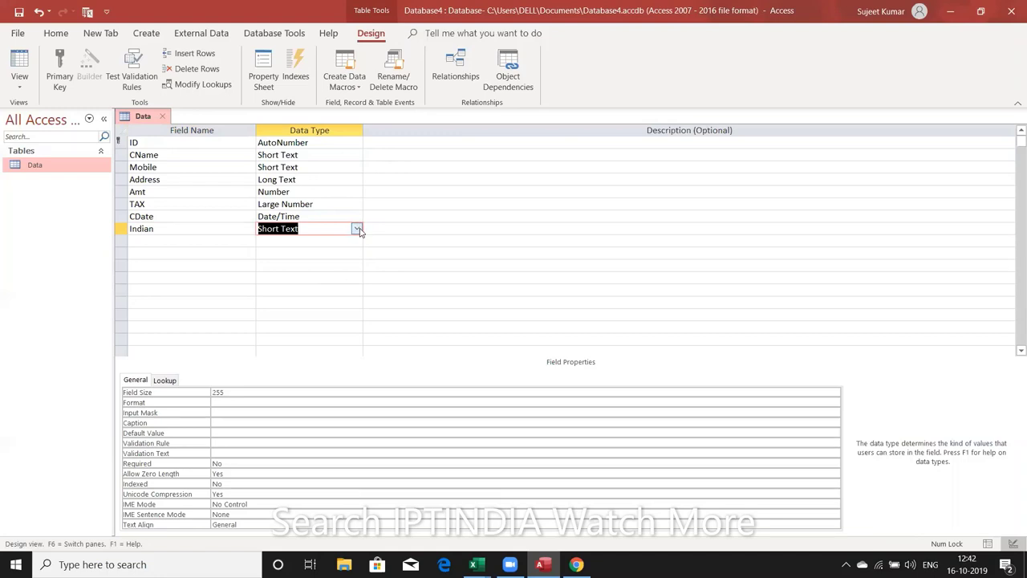
left_click(359, 230)
left_click(342, 325)
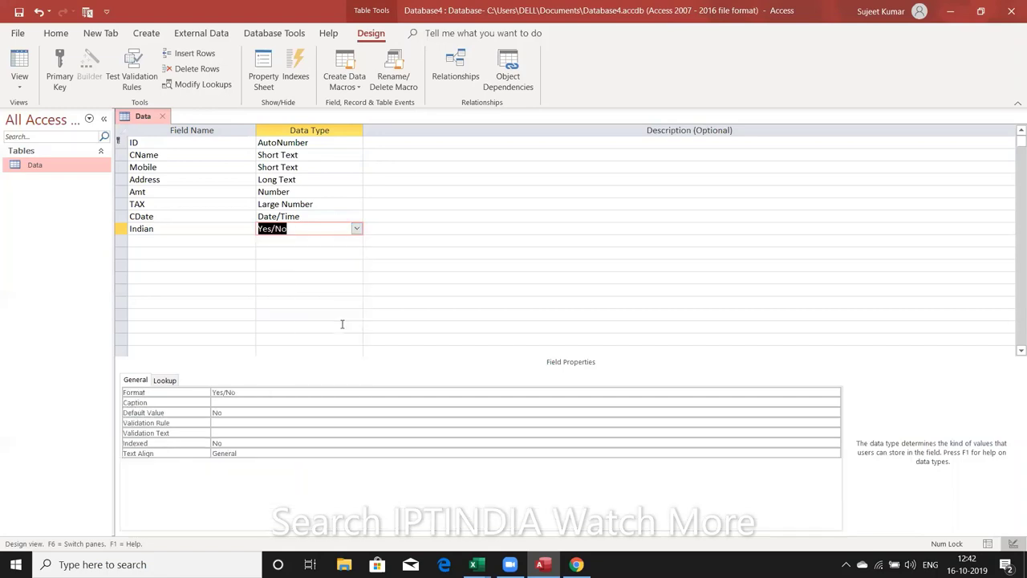
middle_click(167, 119)
Step: Save the design changes, open the Data datasheet and tick Indian for the first record
left_click(459, 319)
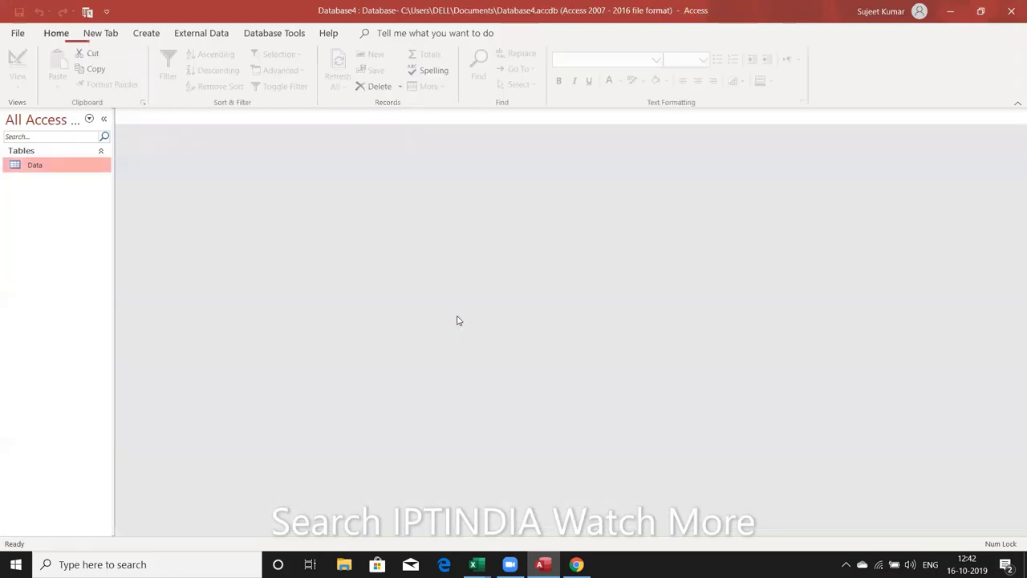
double_click(72, 169)
left_click(601, 144)
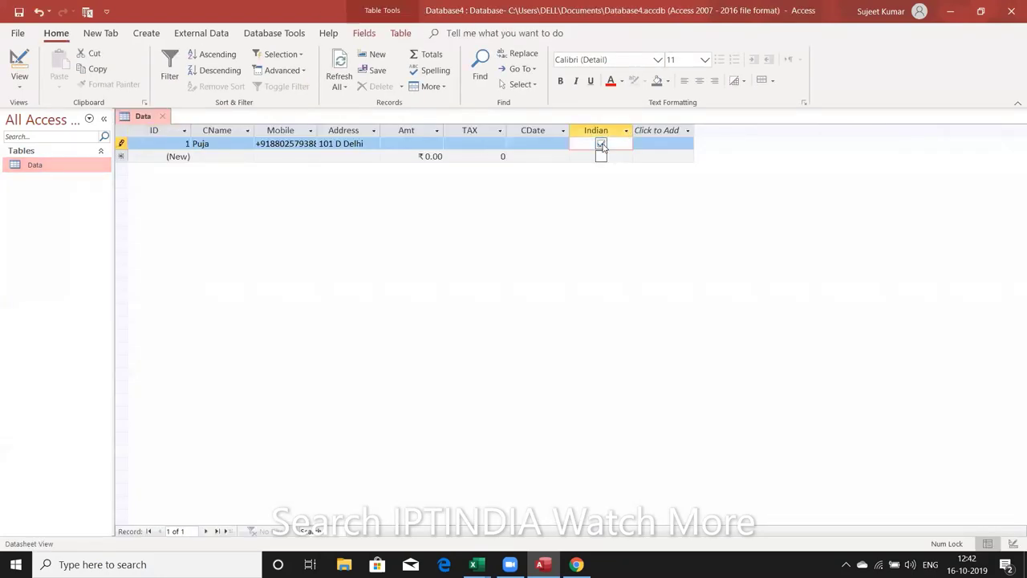
left_click(603, 160)
left_click(602, 157)
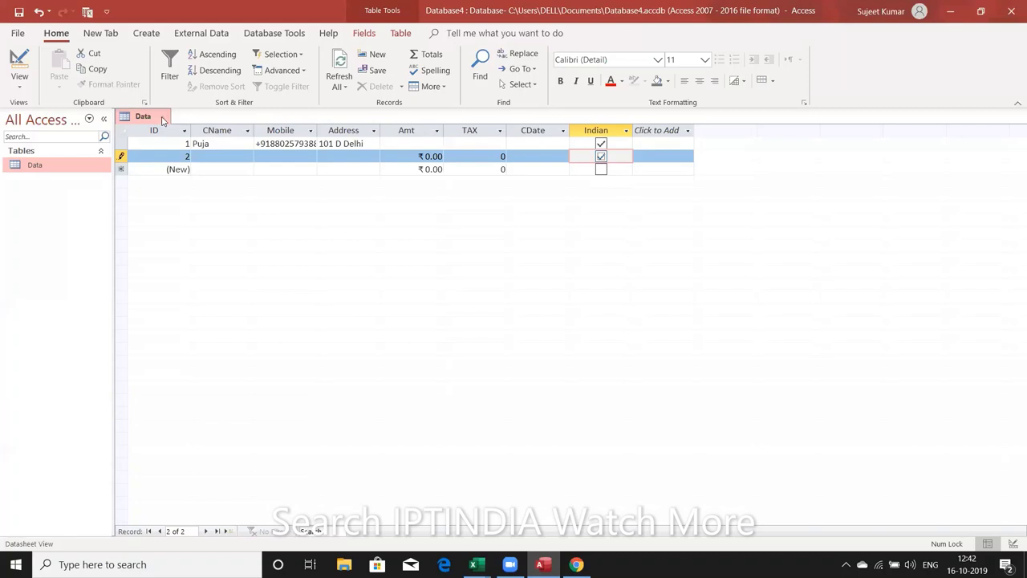
Step: Close the datasheet, accepting the Enter >500 message and discarding the unsaved second record
left_click(162, 117)
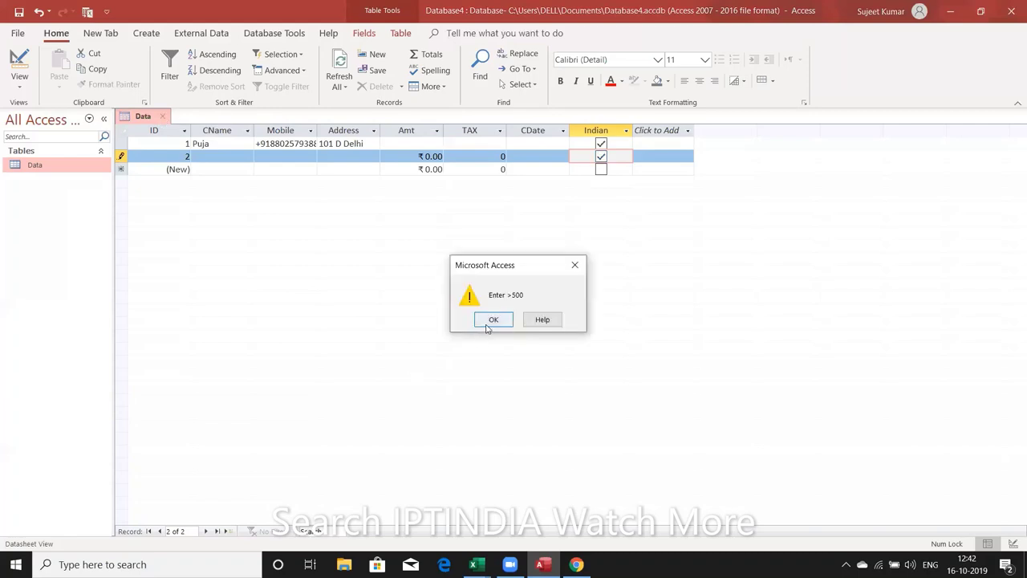
left_click(487, 324)
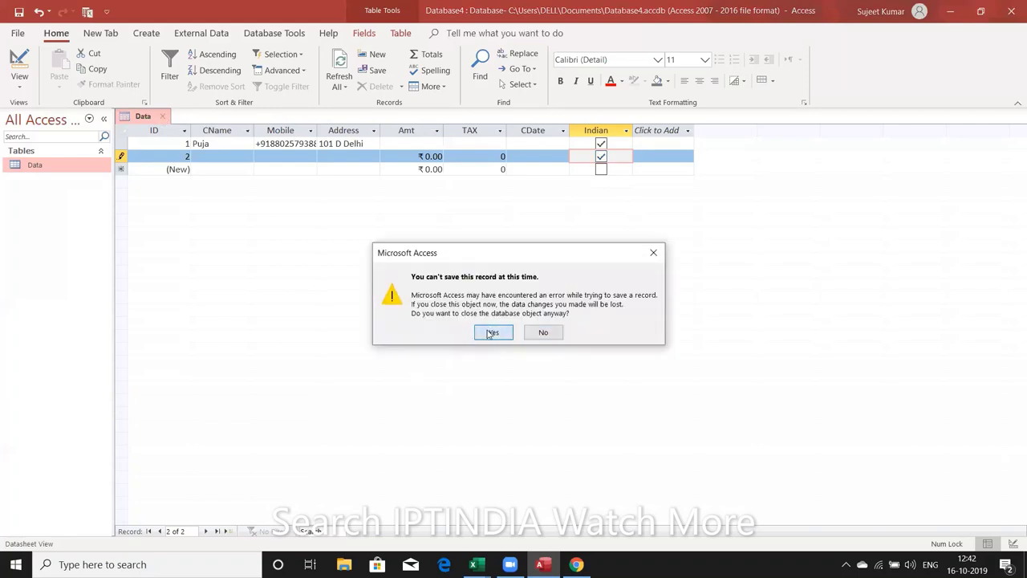
key("Return")
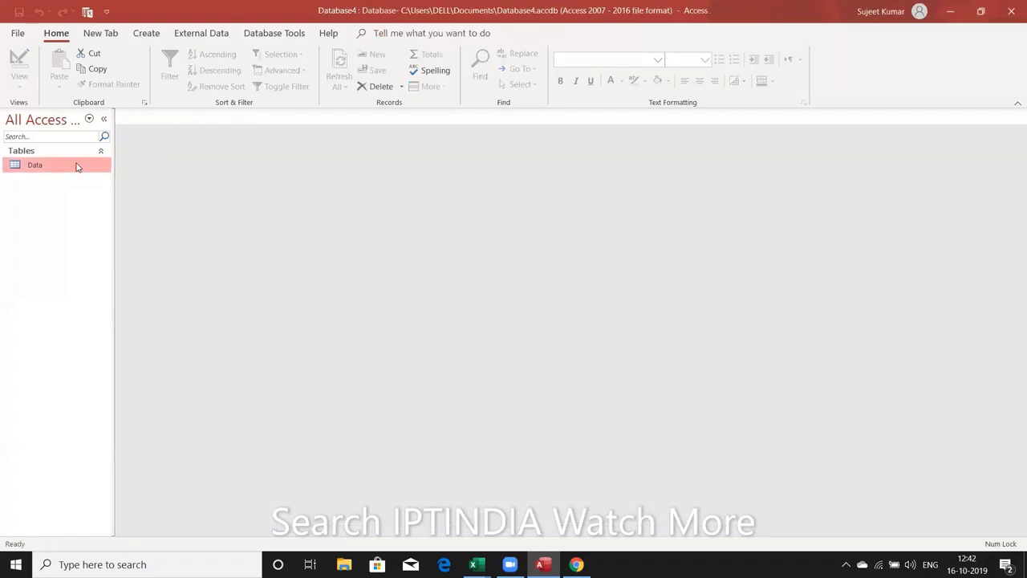
Step: Reopen the Data design and review the Indian field's Format choices, keeping Yes/No
right_click(77, 166)
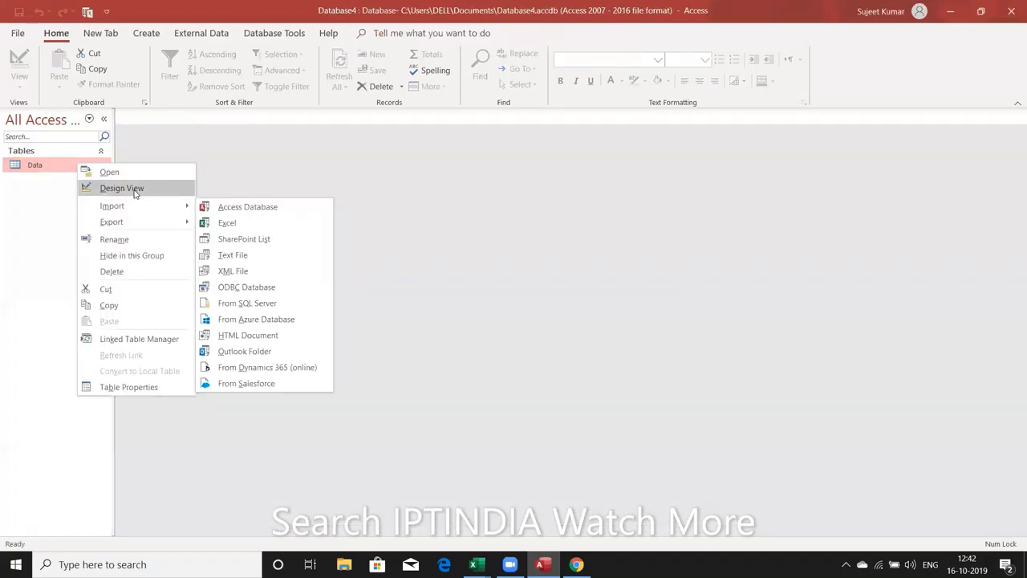
left_click(135, 189)
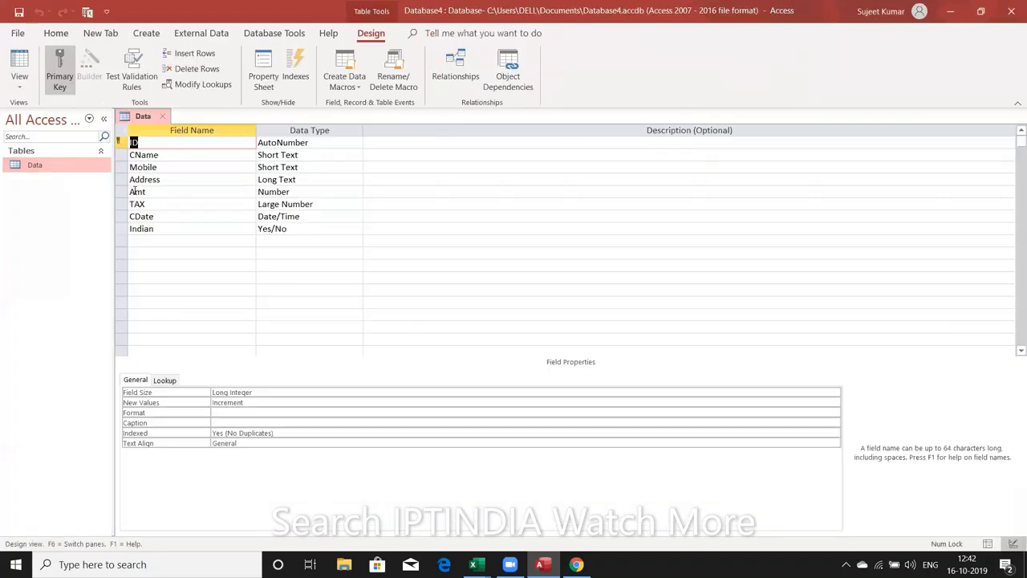
left_click(266, 228)
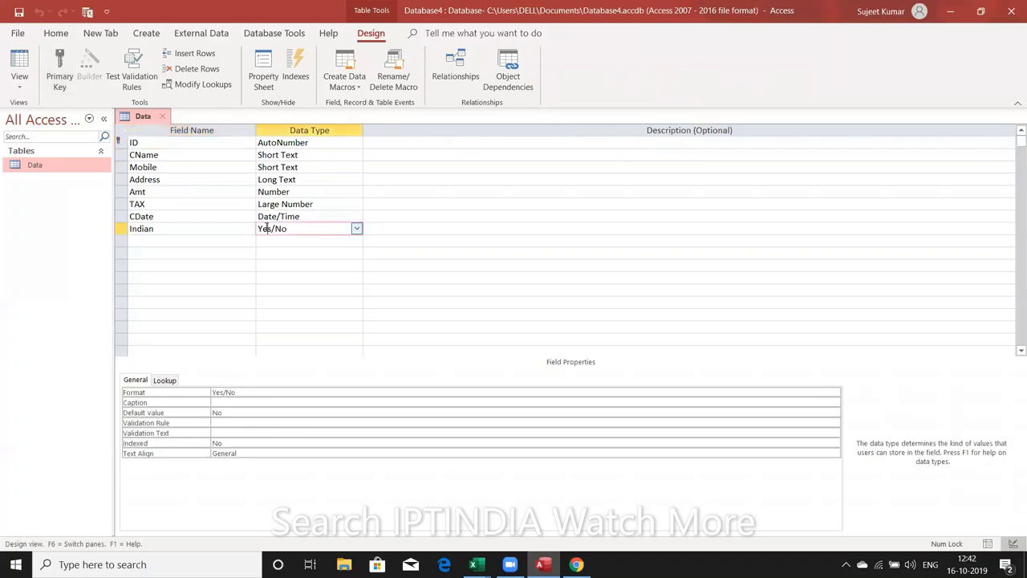
left_click(234, 391)
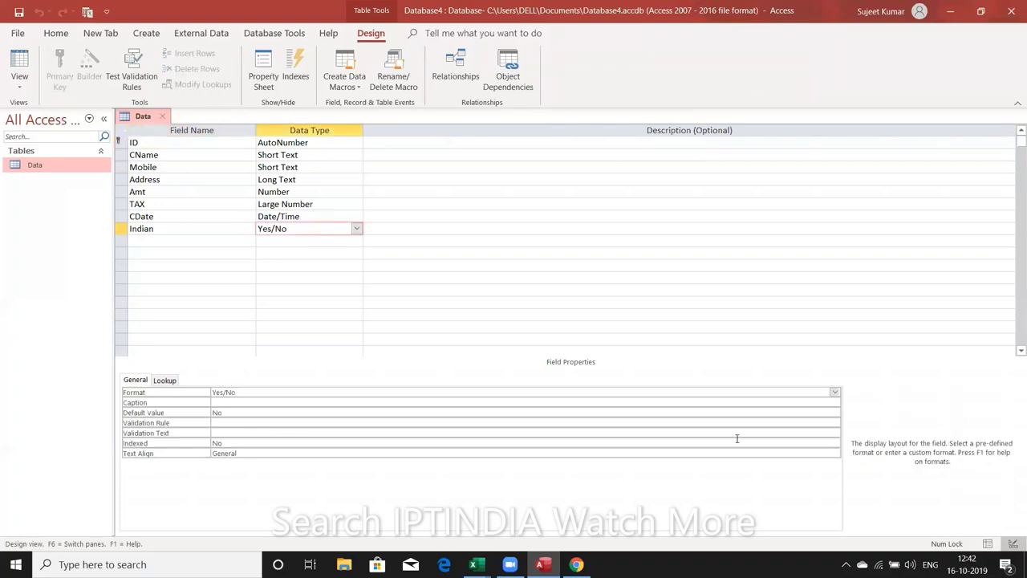
left_click(833, 393)
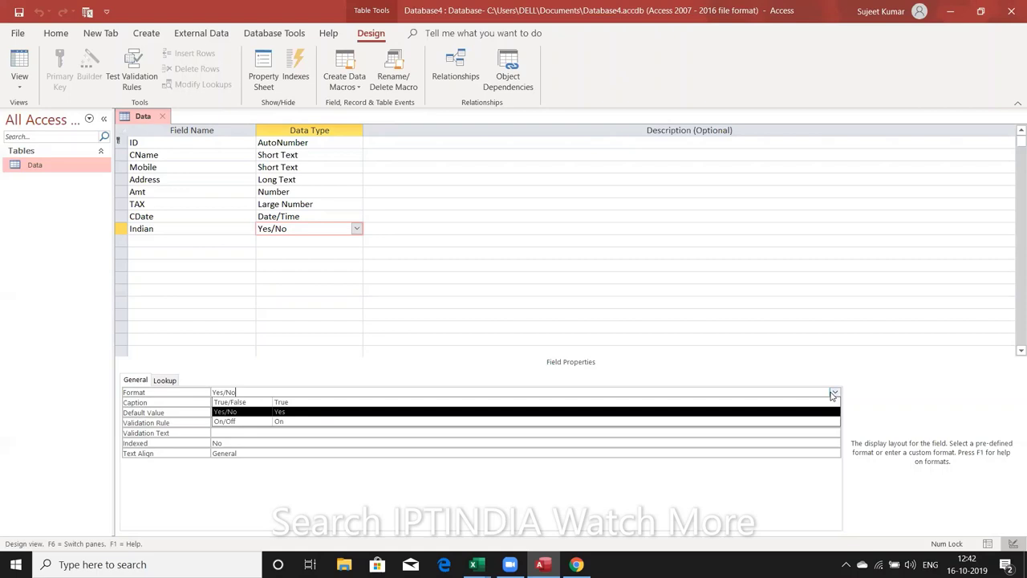
left_click(678, 371)
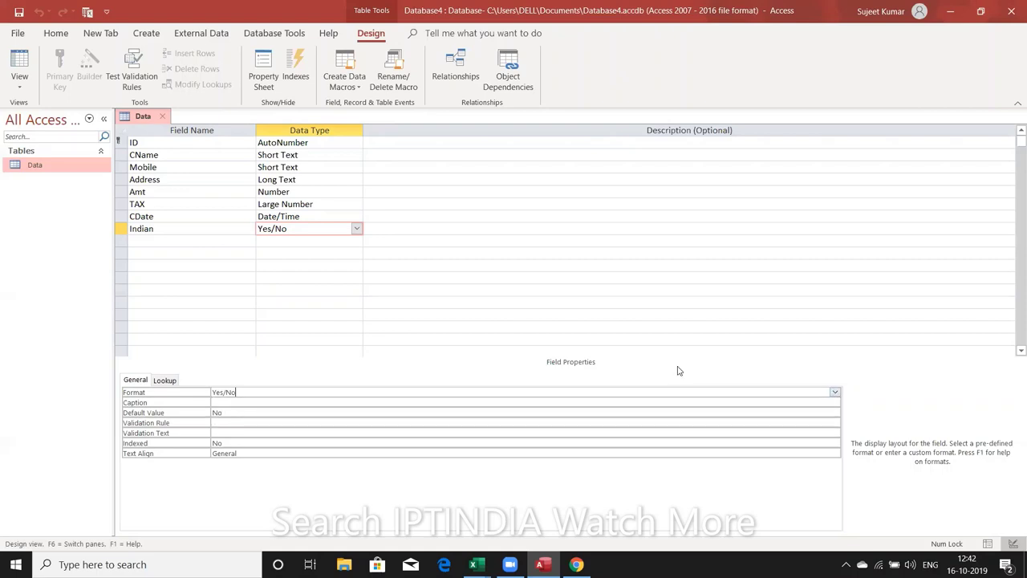
left_click(205, 239)
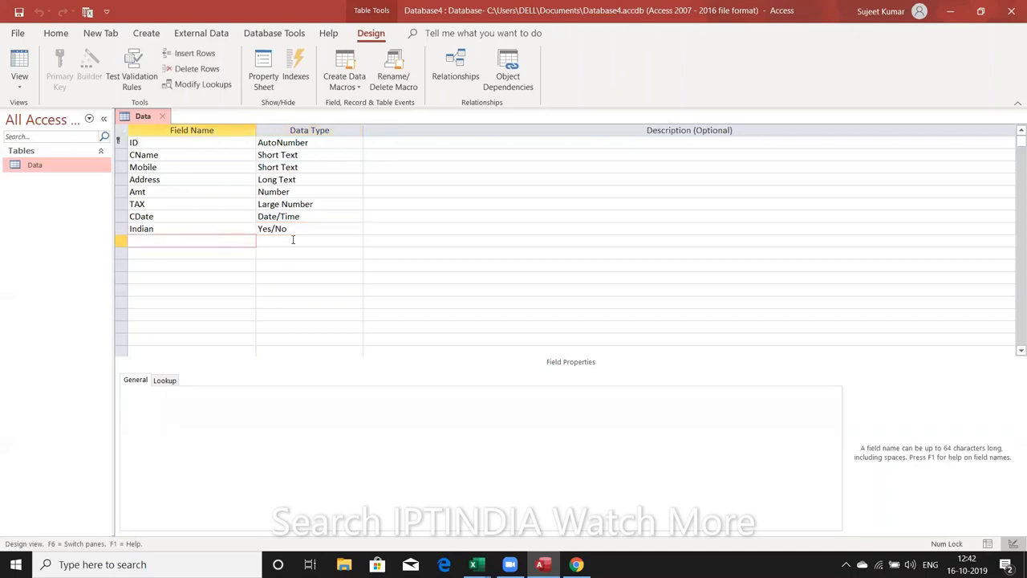
key("Tab")
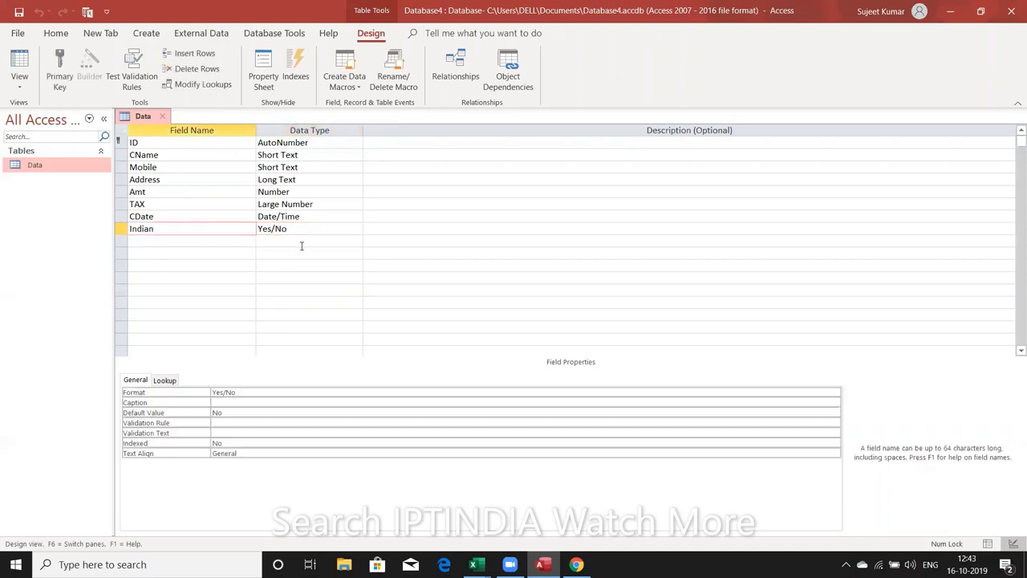
Step: Add a Hyperlink field named Path below Indian and save the design as it closes
left_click(357, 241)
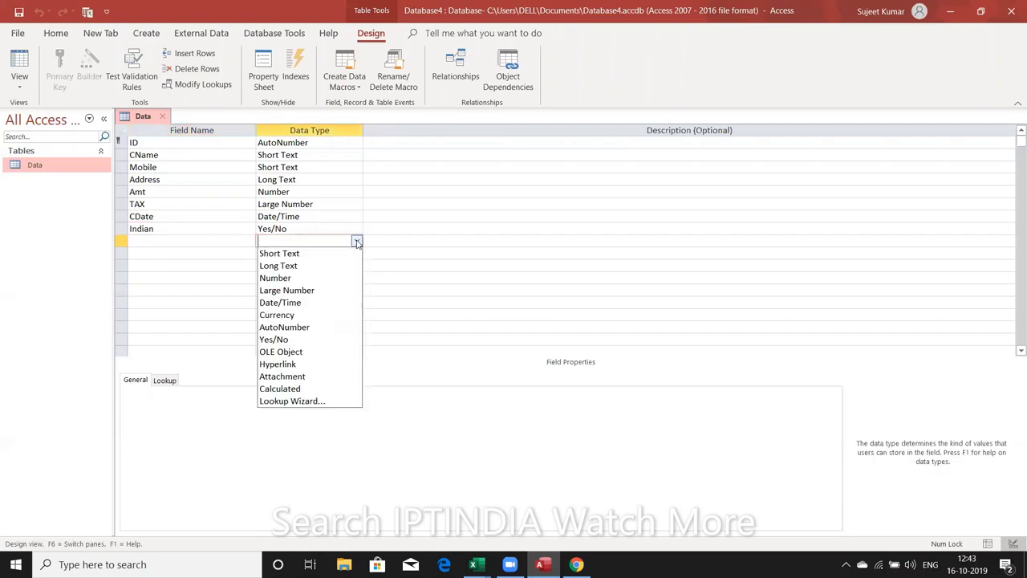
left_click(198, 242)
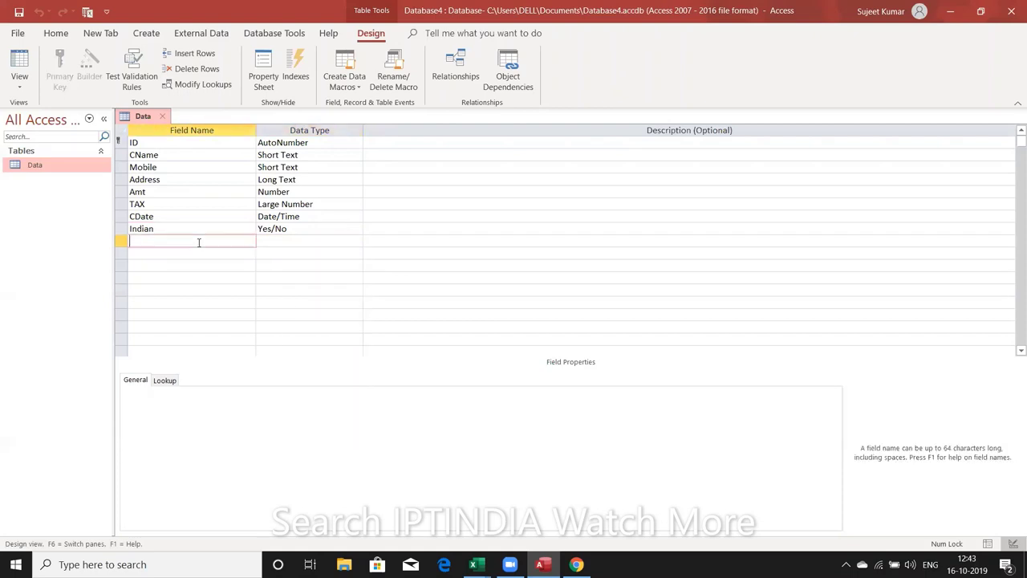
type("PA")
key("BackSpace")
type("a")
type("th")
key("Tab")
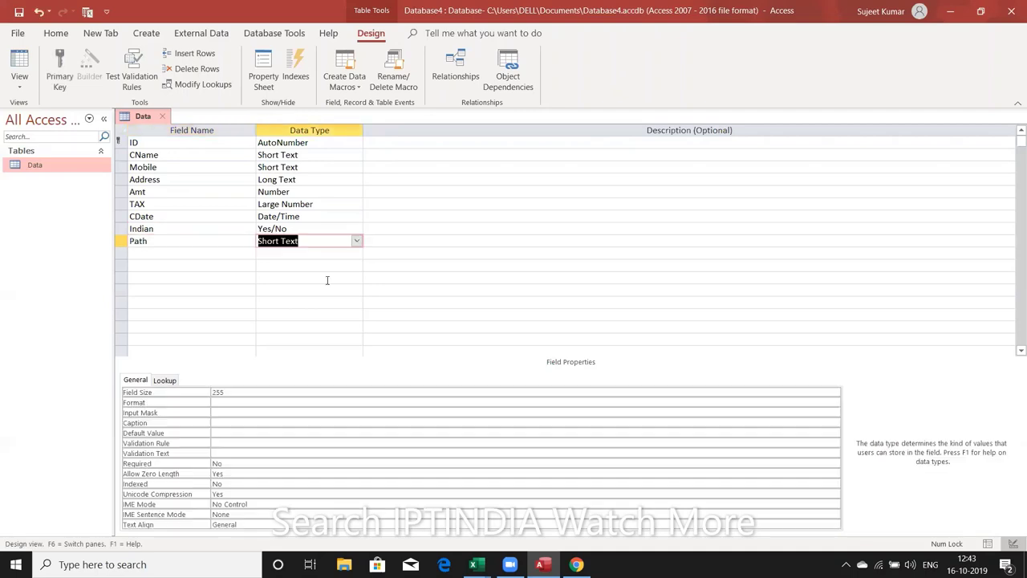
left_click(358, 242)
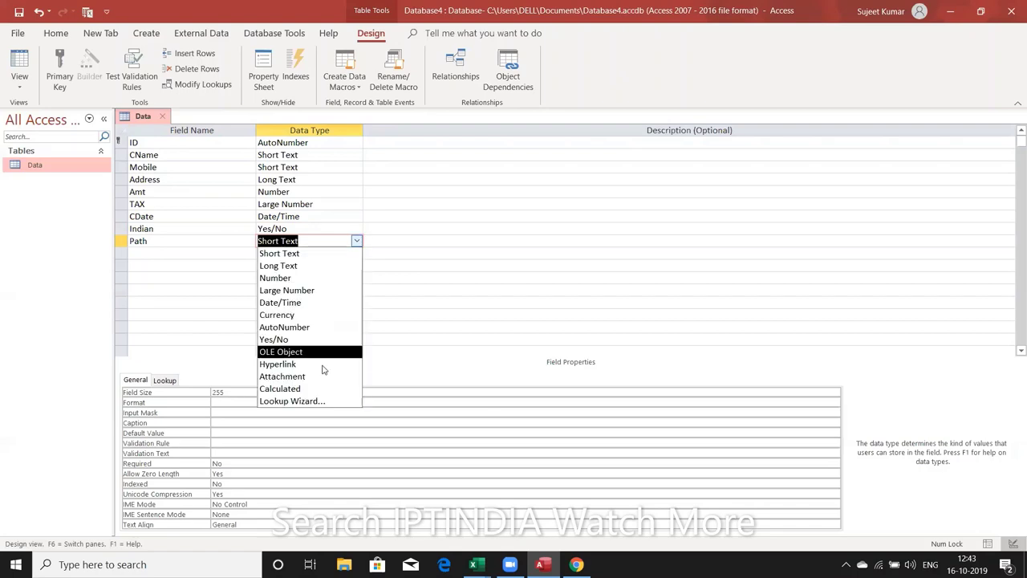
left_click(323, 363)
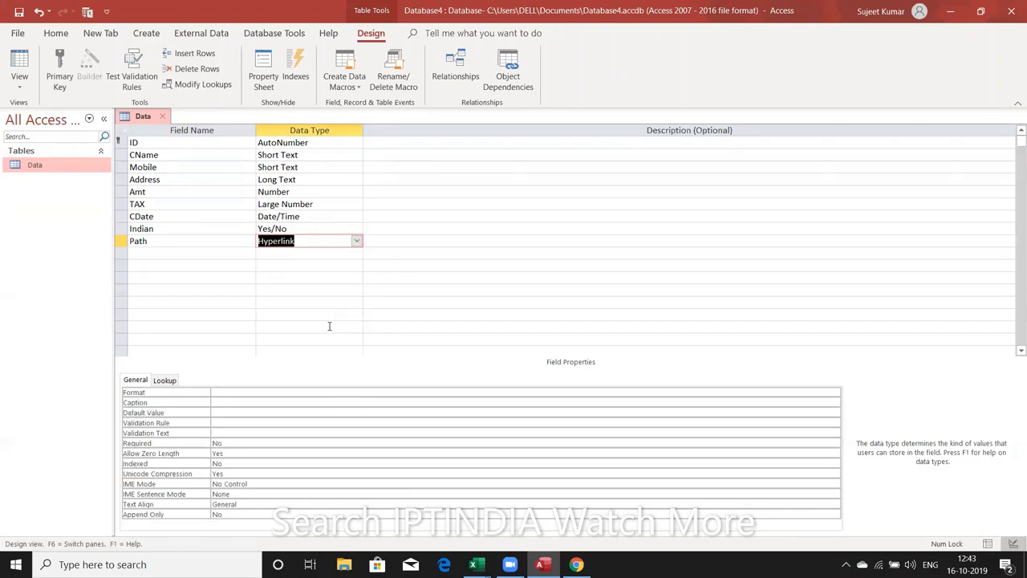
left_click(313, 274)
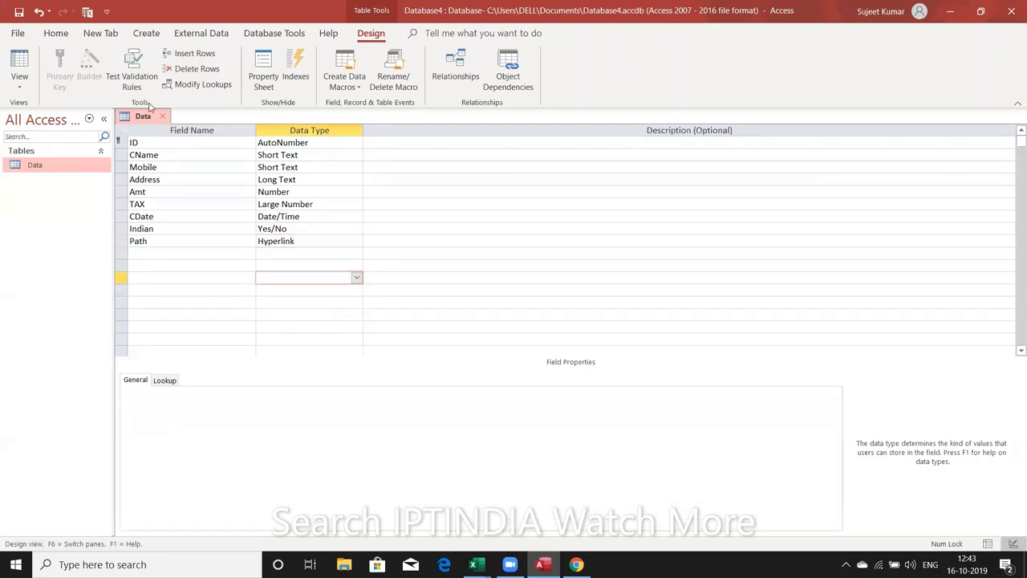
left_click(164, 118)
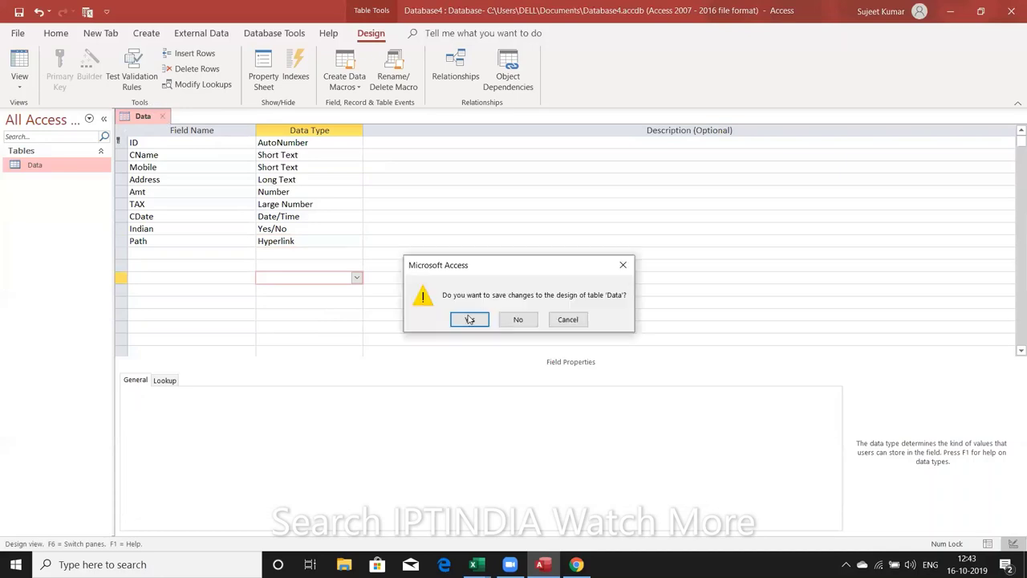
key("Return")
double_click(100, 165)
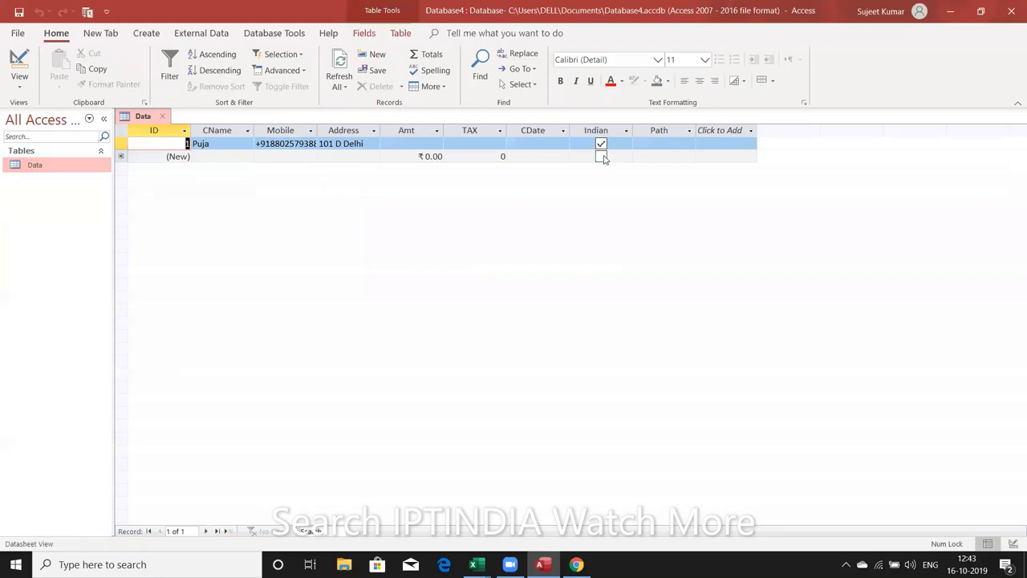
left_click(646, 145)
type("ww")
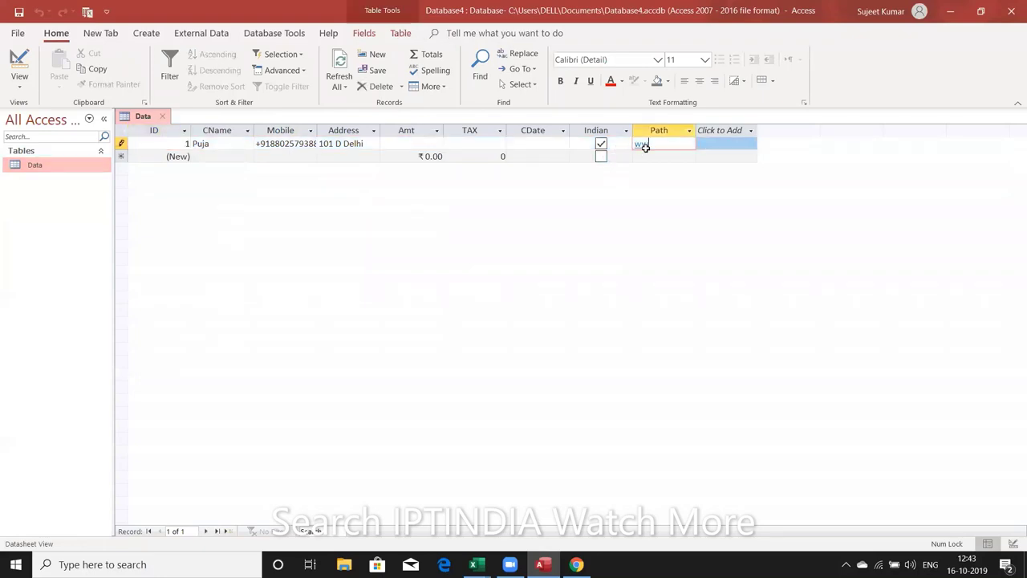
type("w.")
type("googl")
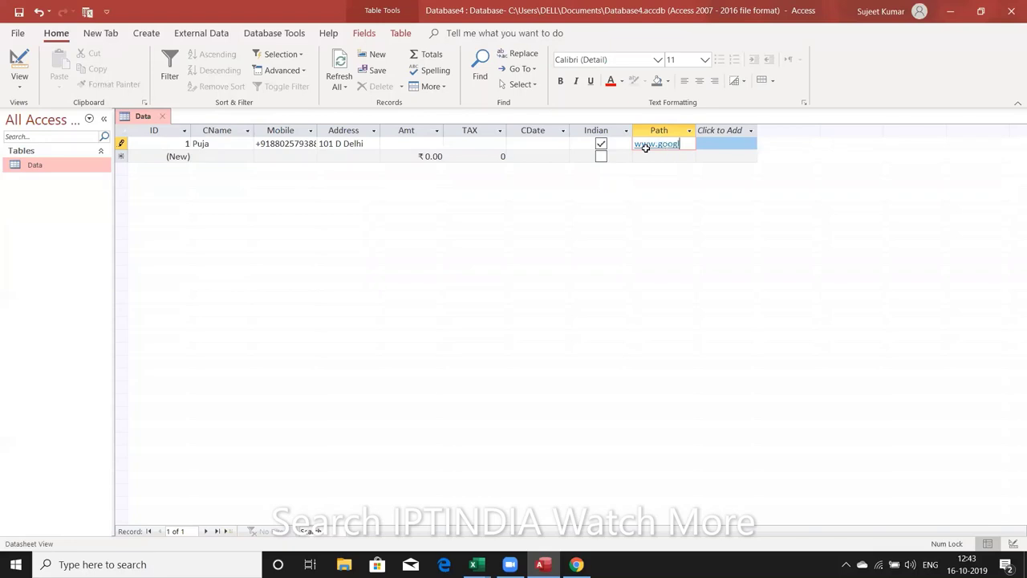
type("e.com")
key("Return")
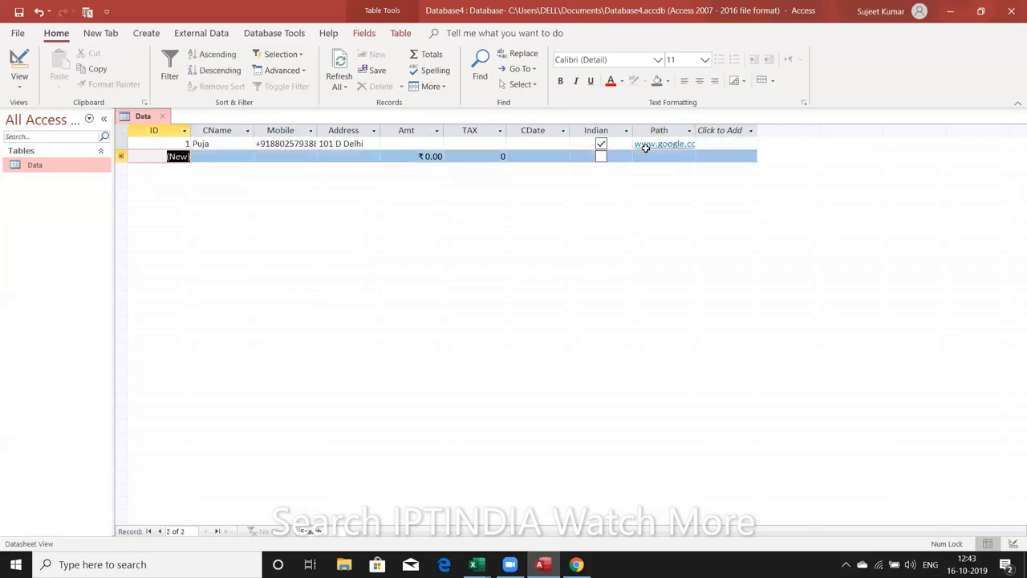
left_click(652, 144)
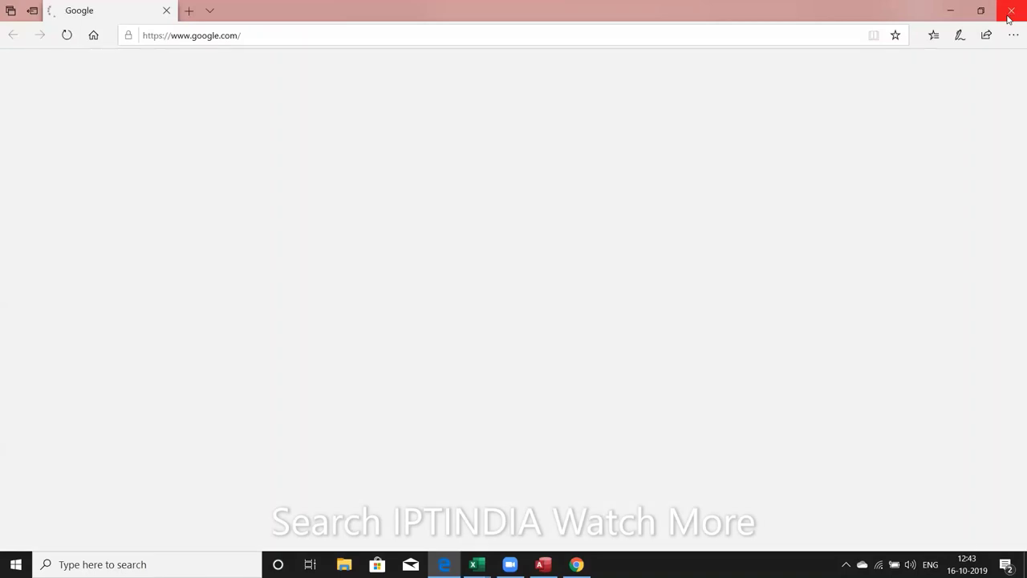
left_click(1010, 16)
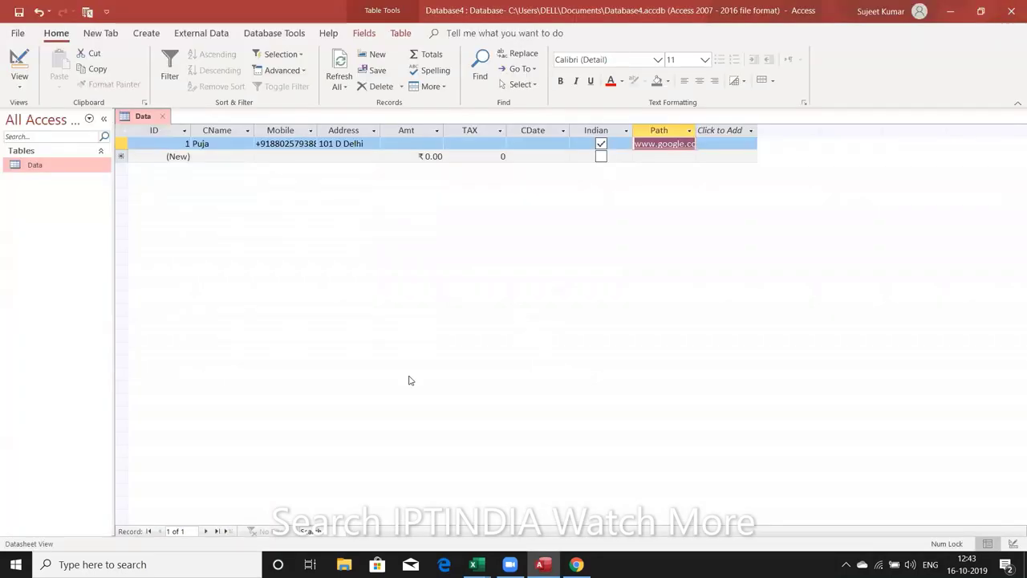
Step: Open the Data table in Design view and select the empty row below Path
left_click(90, 170)
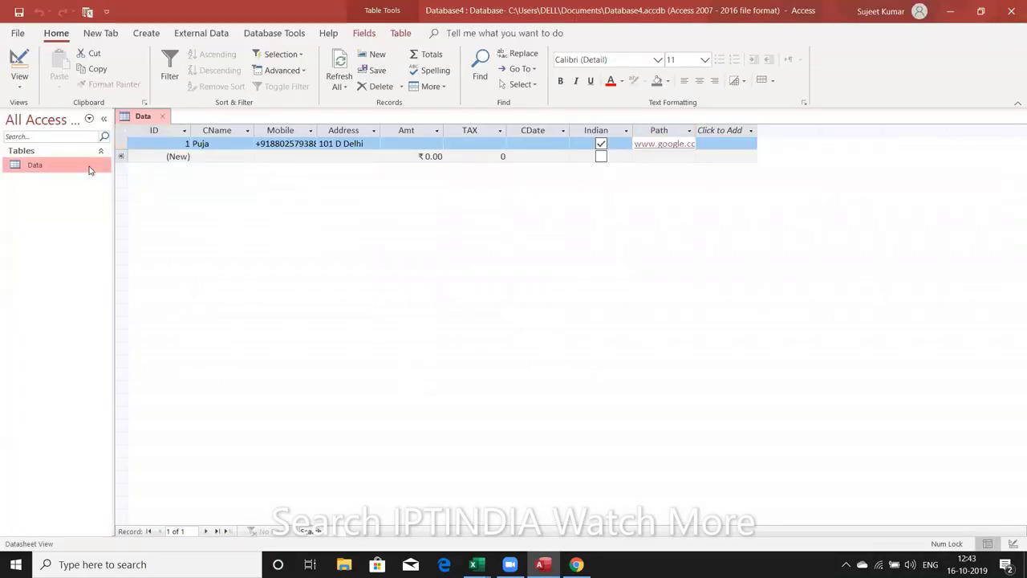
right_click(105, 166)
left_click(137, 188)
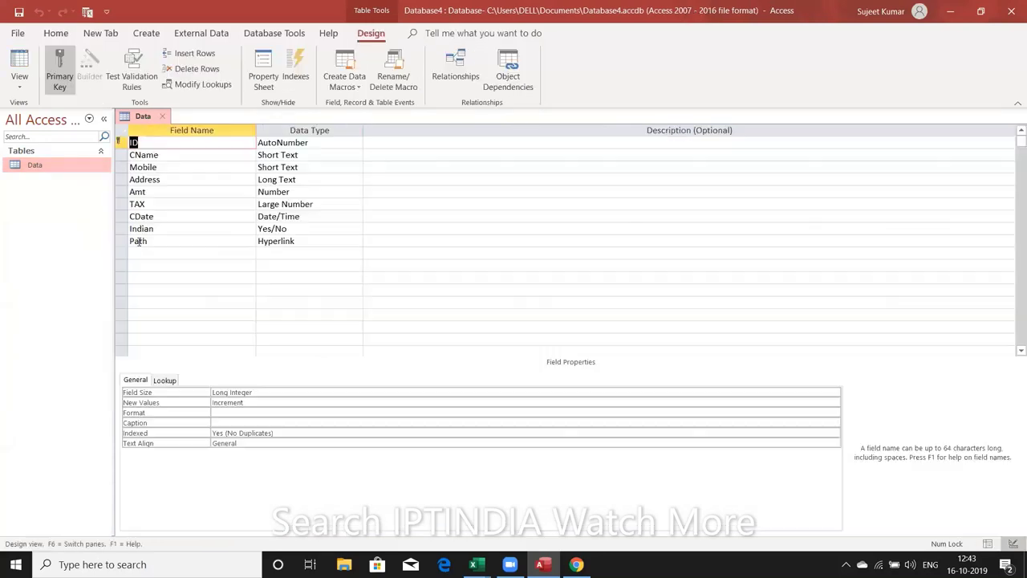
left_click(151, 252)
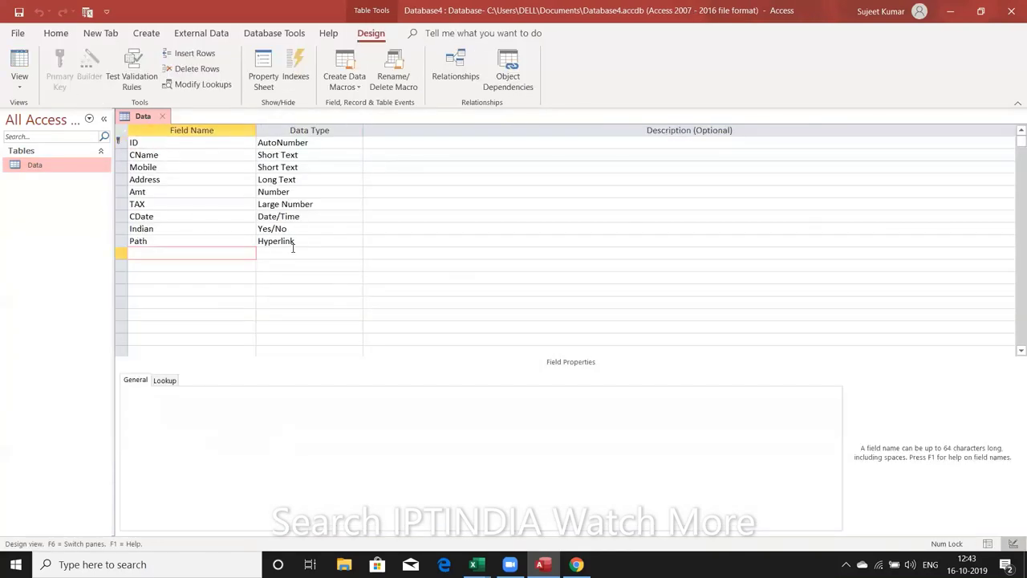
Step: Define an Attachment field named Doc, then close and save the table design
type("Ph")
type("ot")
key("BackSpace")
key("BackSpace")
key("BackSpace")
type("Doc")
key("Tab")
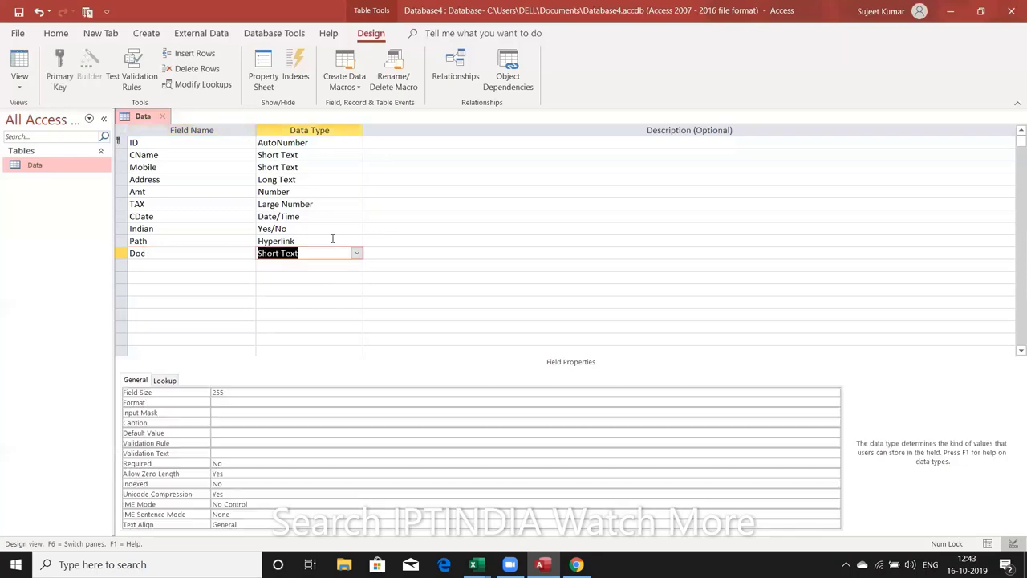
left_click(356, 253)
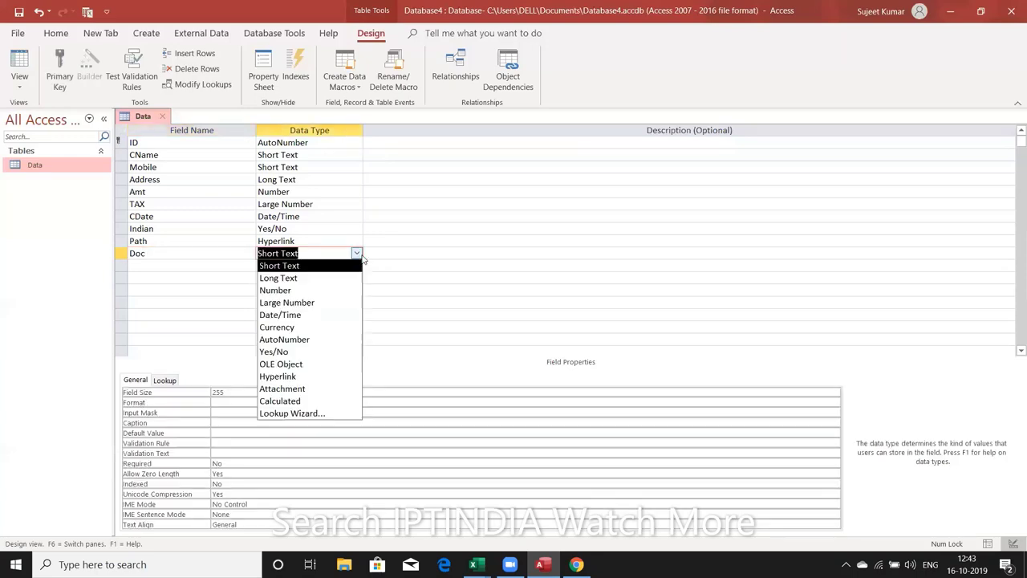
left_click(319, 388)
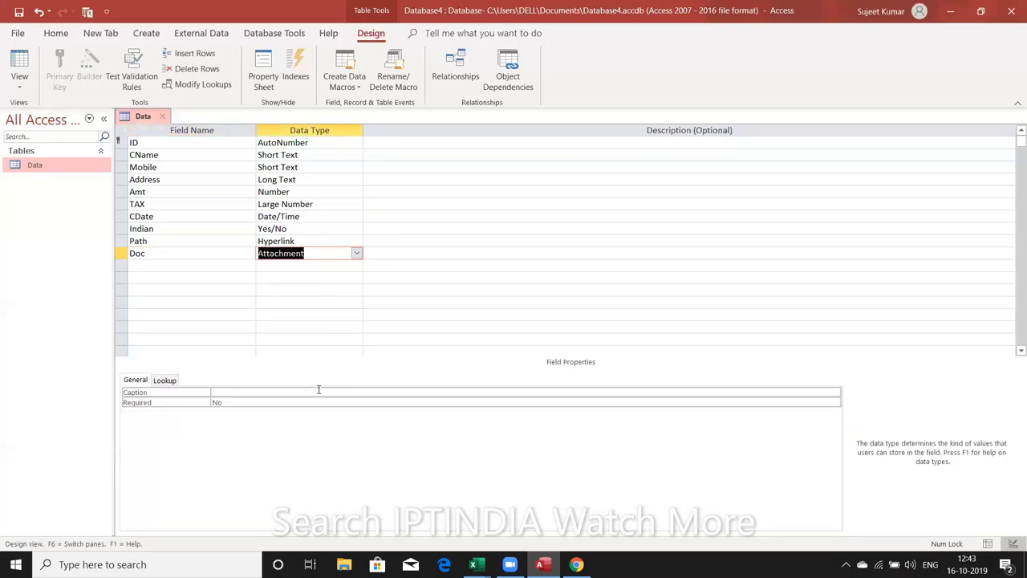
left_click(206, 270)
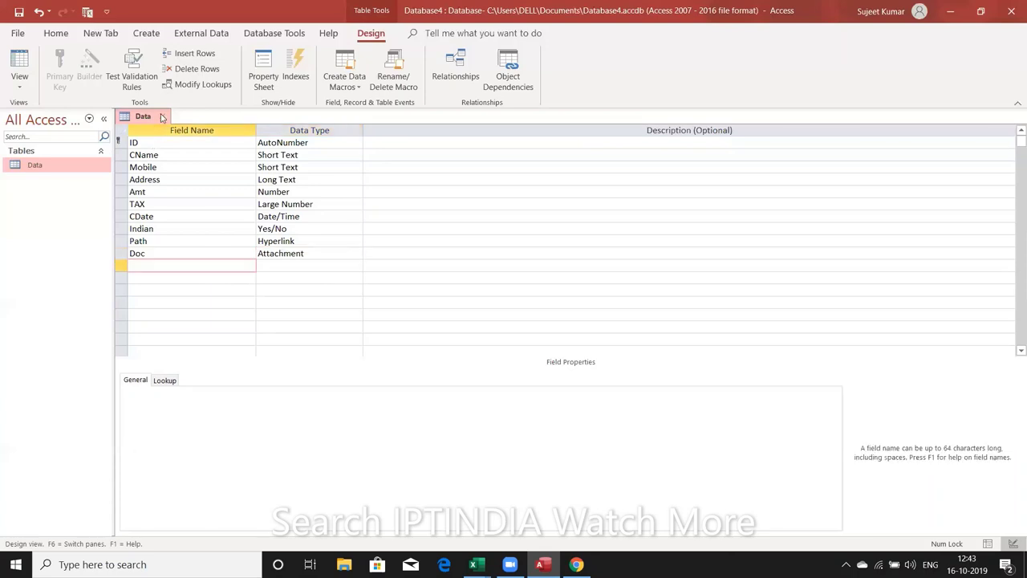
left_click(161, 116)
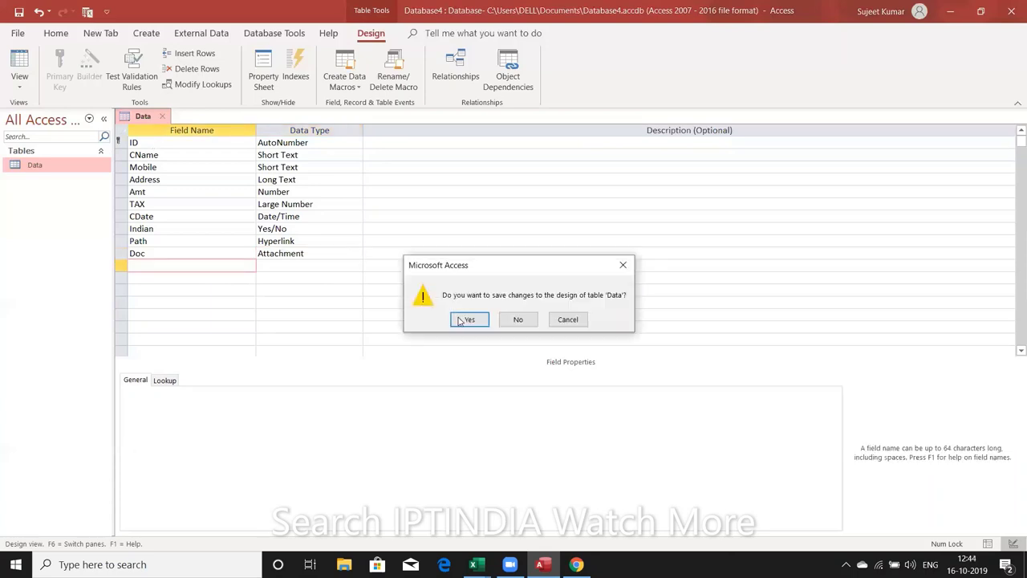
left_click(461, 320)
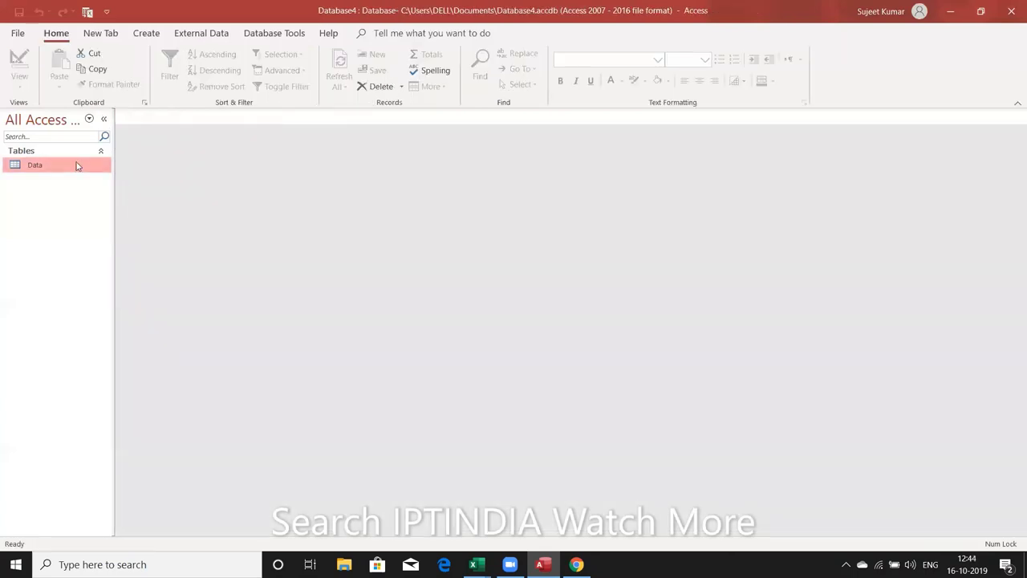
Step: Attach Database1.accdb from Documents to the first record's Doc field, then recheck the attachment list
double_click(78, 166)
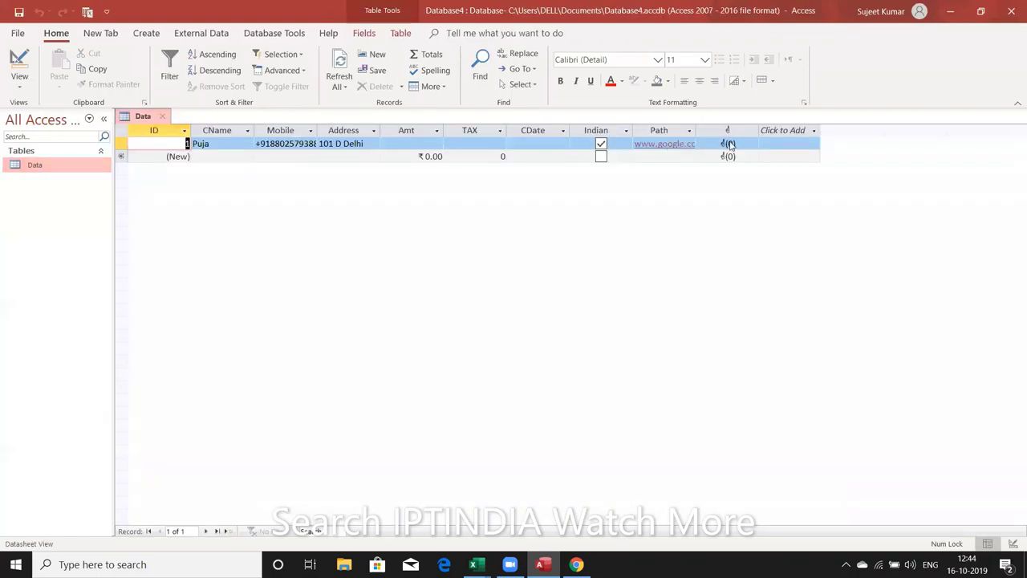
double_click(730, 144)
left_click(616, 242)
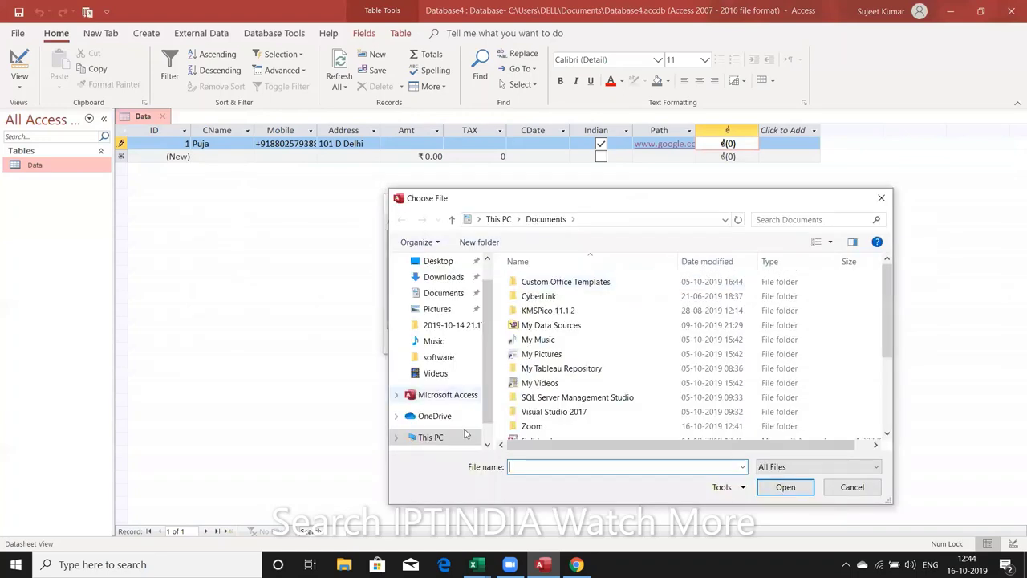
scroll(486, 433, "down", 1)
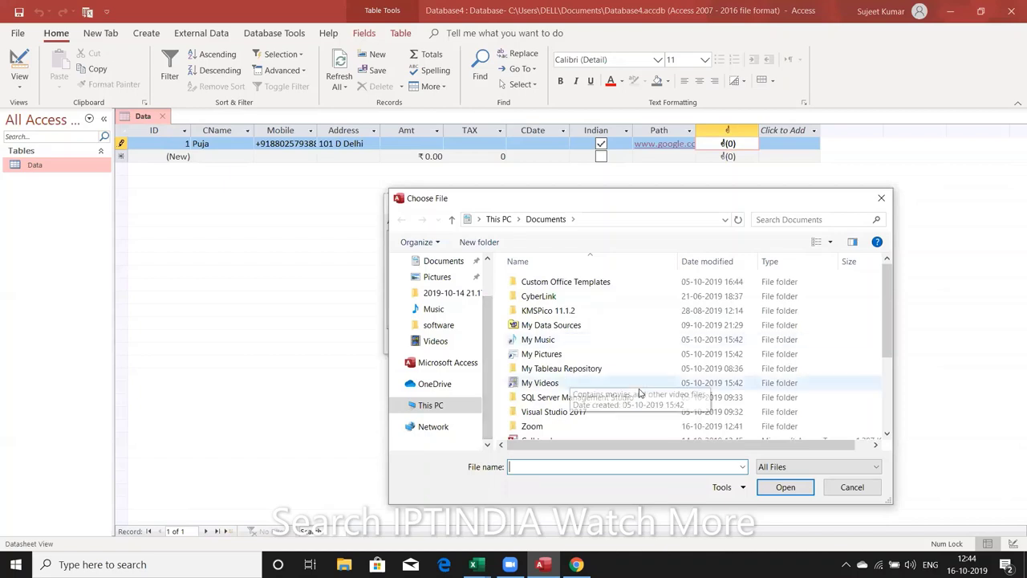
left_click(890, 399)
left_click(629, 361)
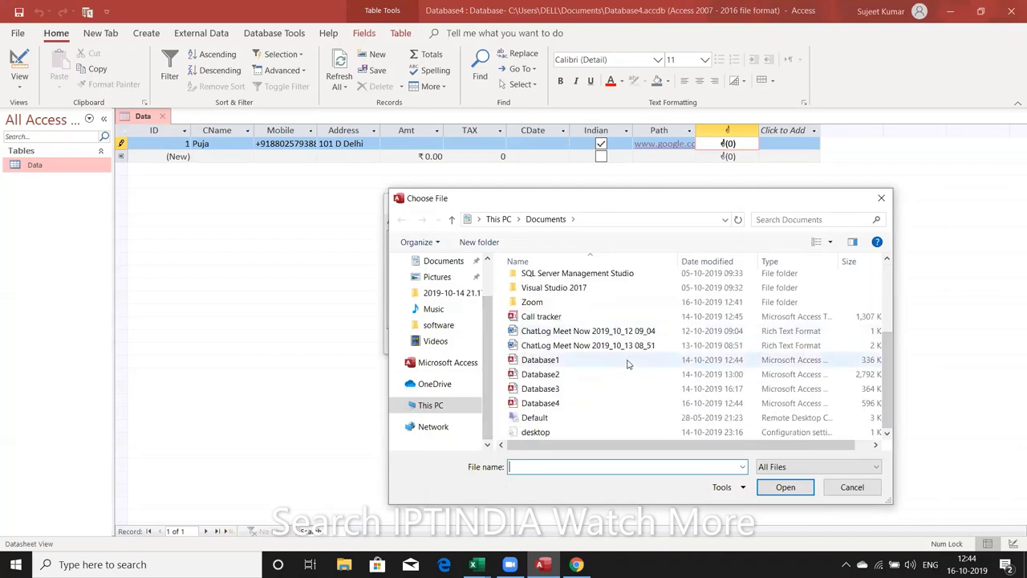
left_click(791, 492)
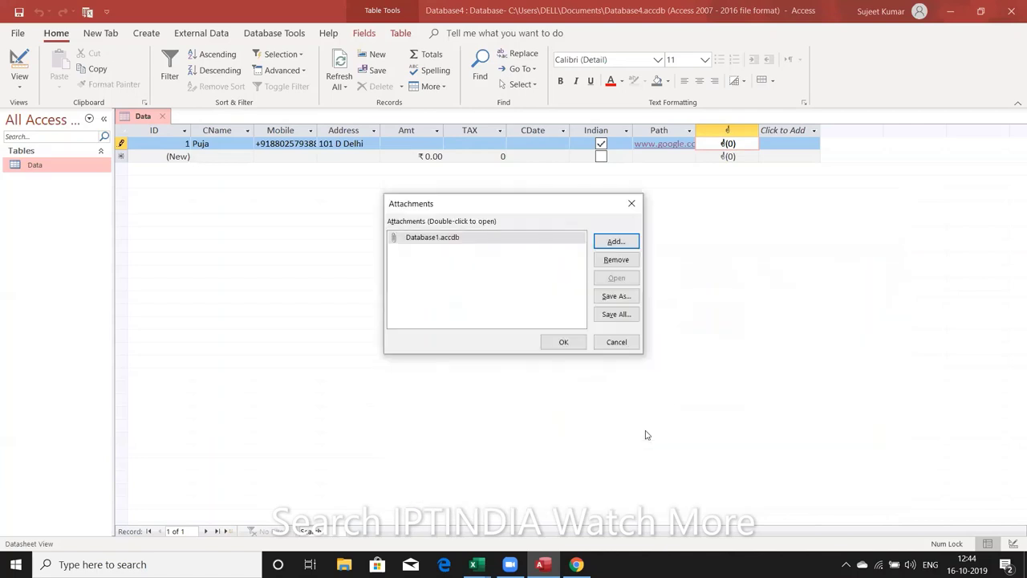
left_click(564, 343)
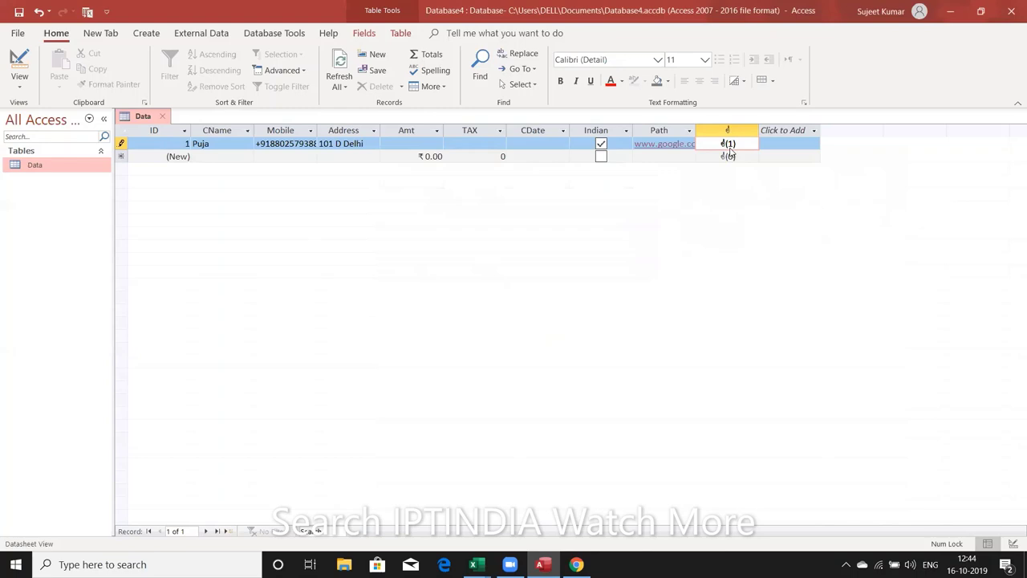
double_click(729, 148)
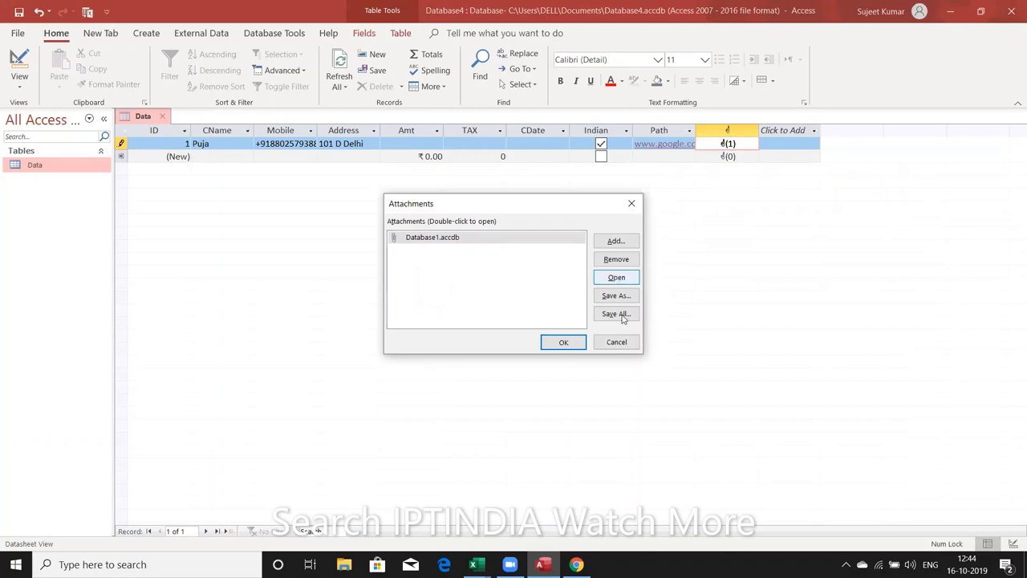
left_click(616, 342)
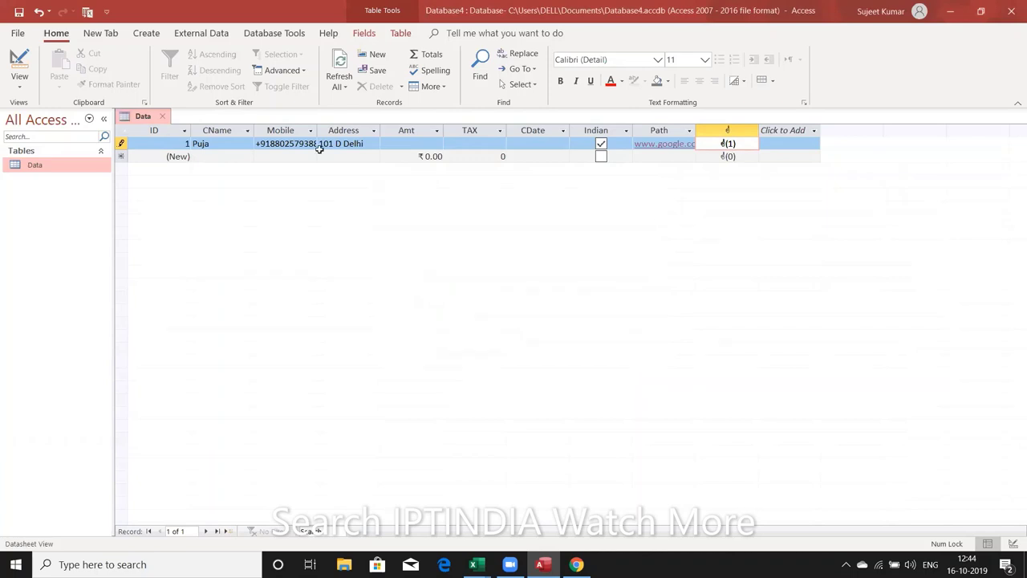
Step: Reopen Data in Design view and browse the data-type list for a new row below Doc
right_click(81, 174)
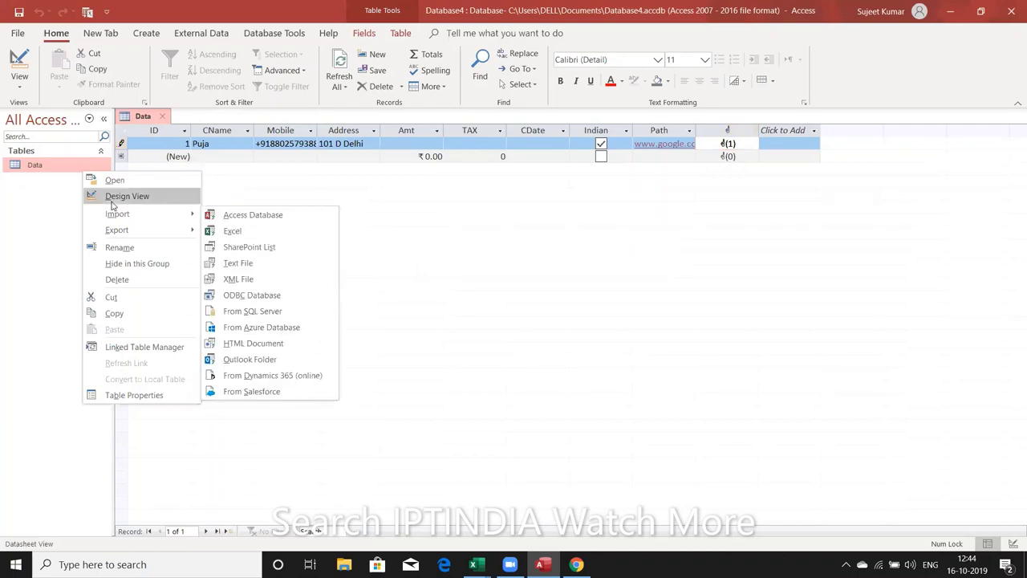
left_click(111, 200)
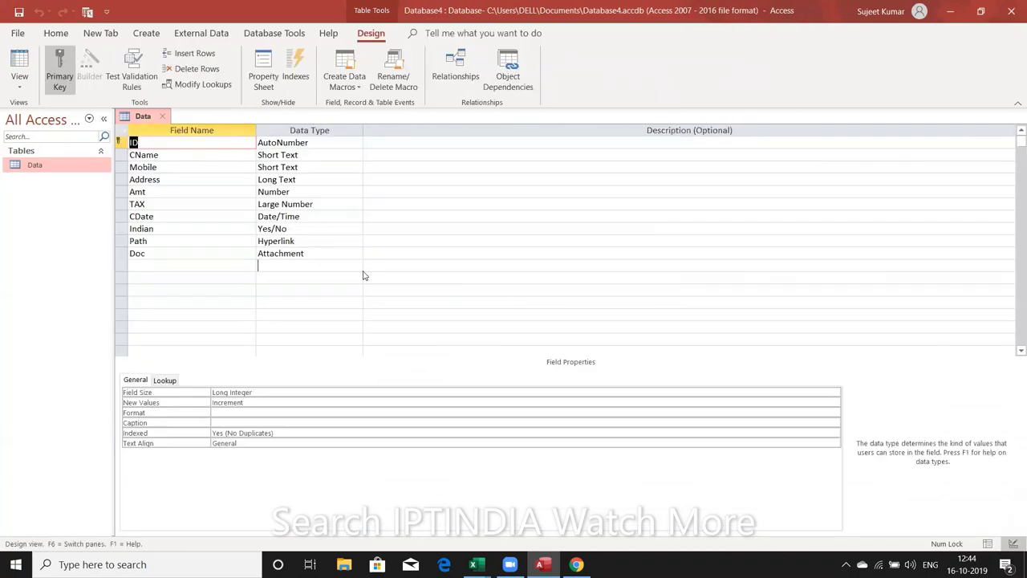
left_click(357, 266)
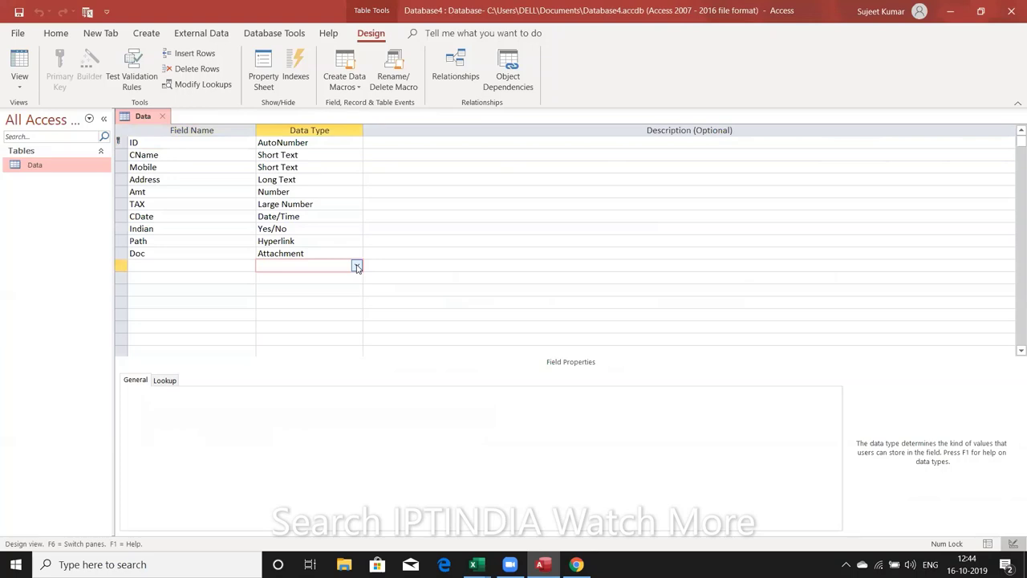
left_click(357, 267)
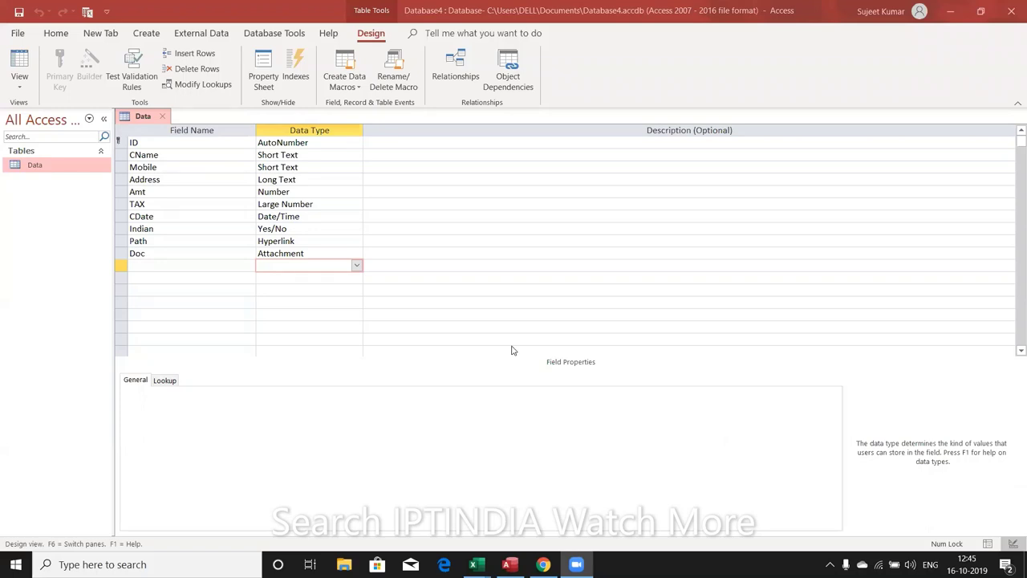
left_click(356, 269)
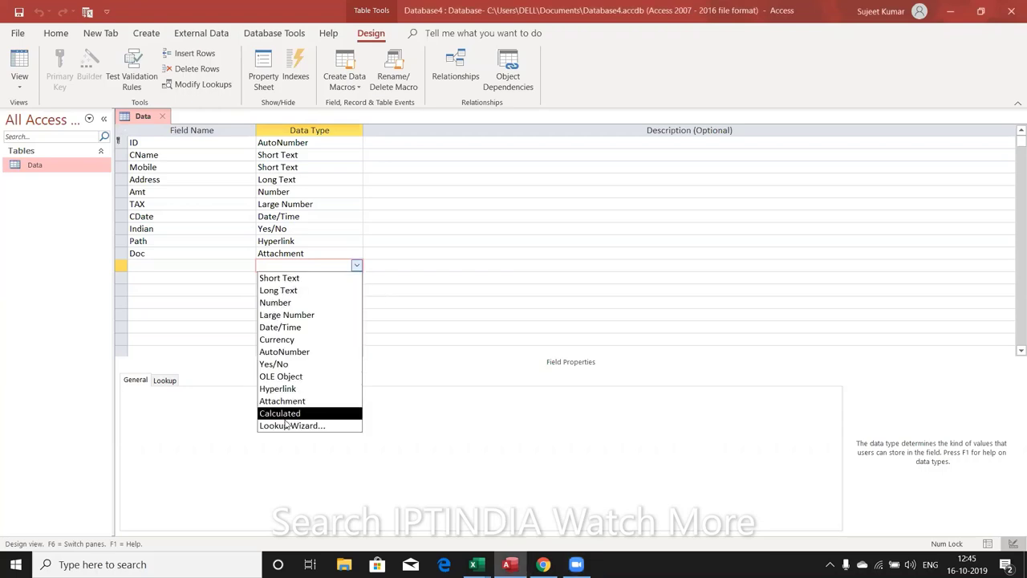
Step: Add a City field, start the Lookup Wizard with typed-in values, then cancel it
left_click(173, 271)
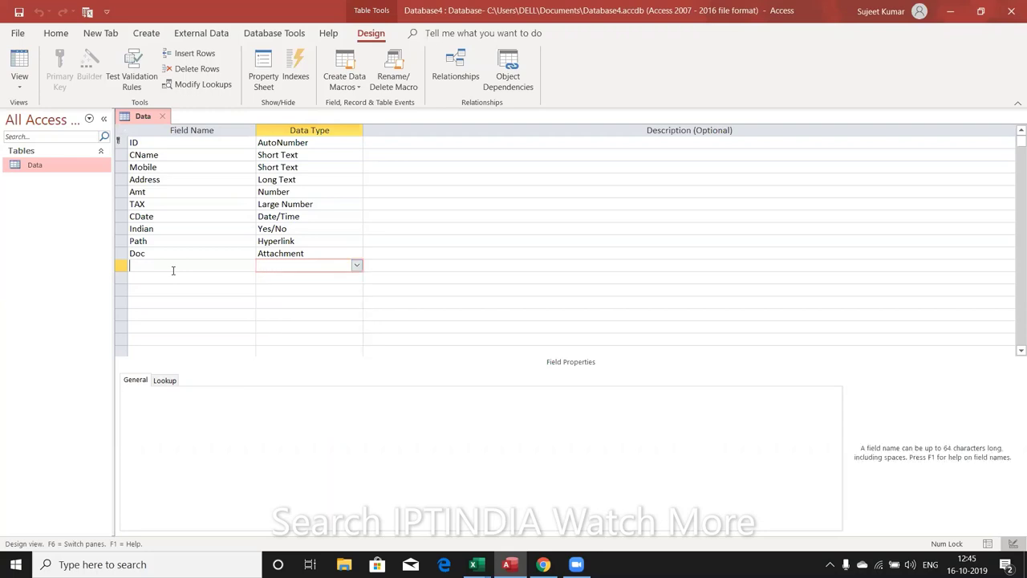
type("Ci")
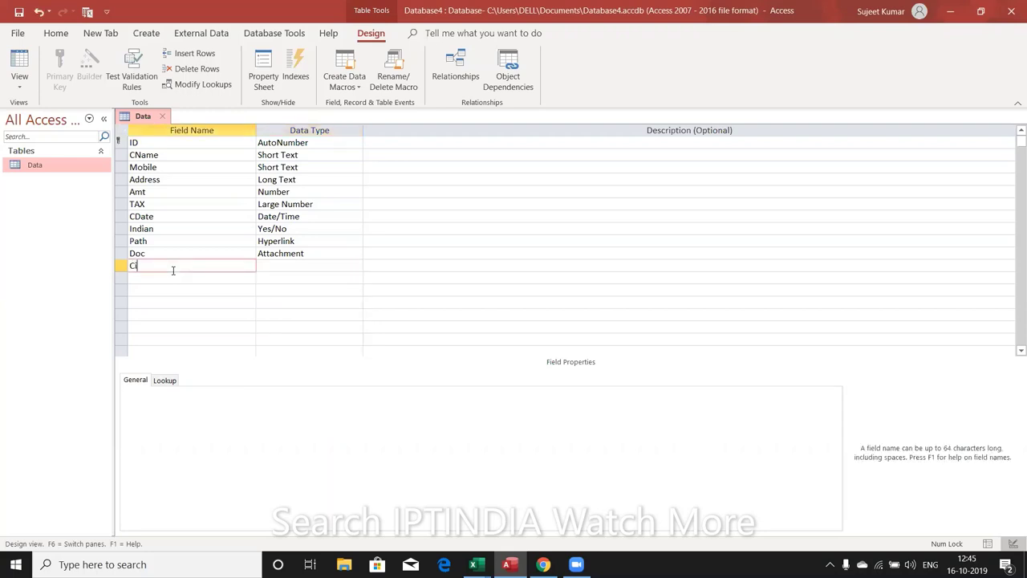
type("ty")
key("Tab")
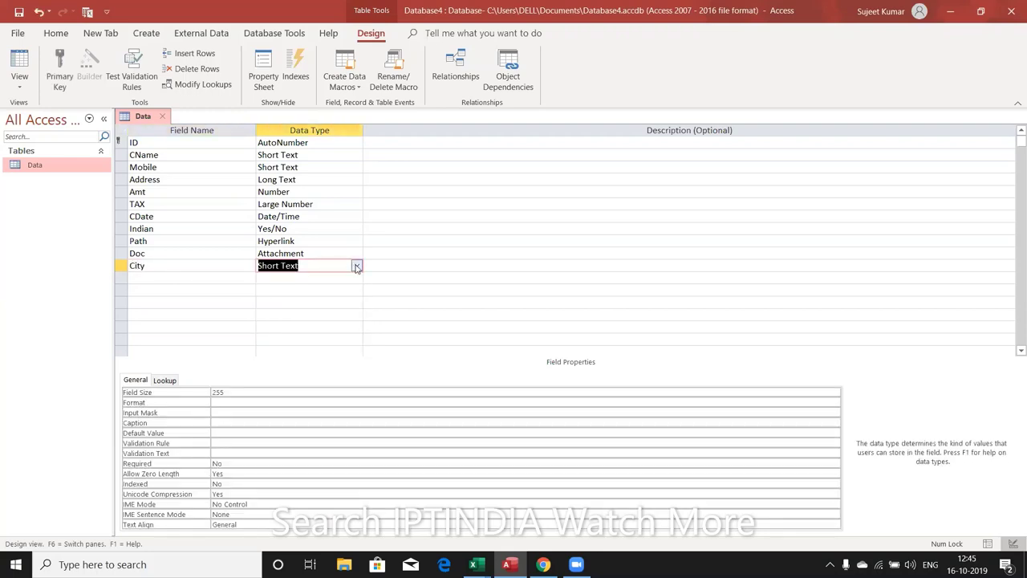
left_click(357, 268)
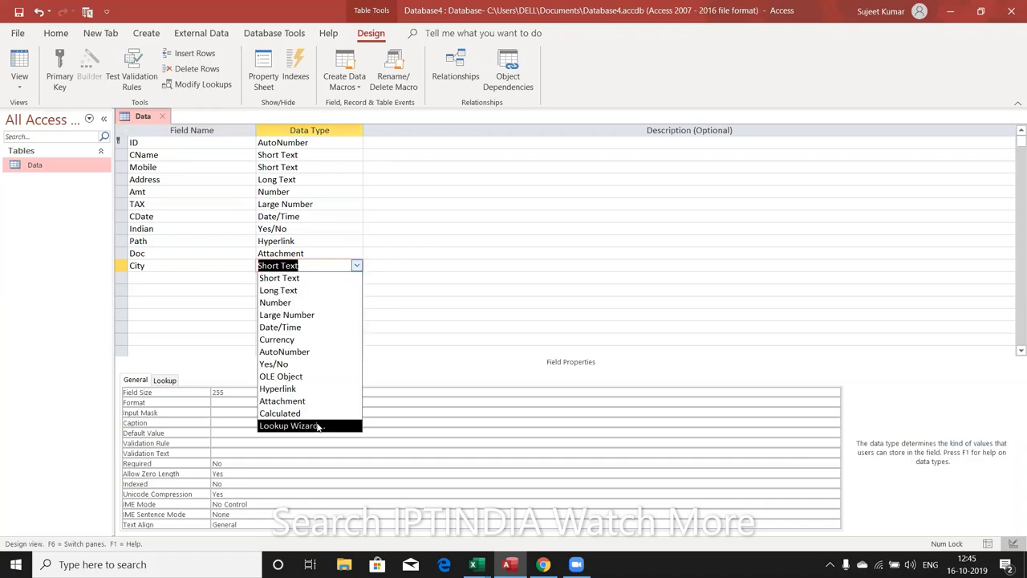
left_click(318, 427)
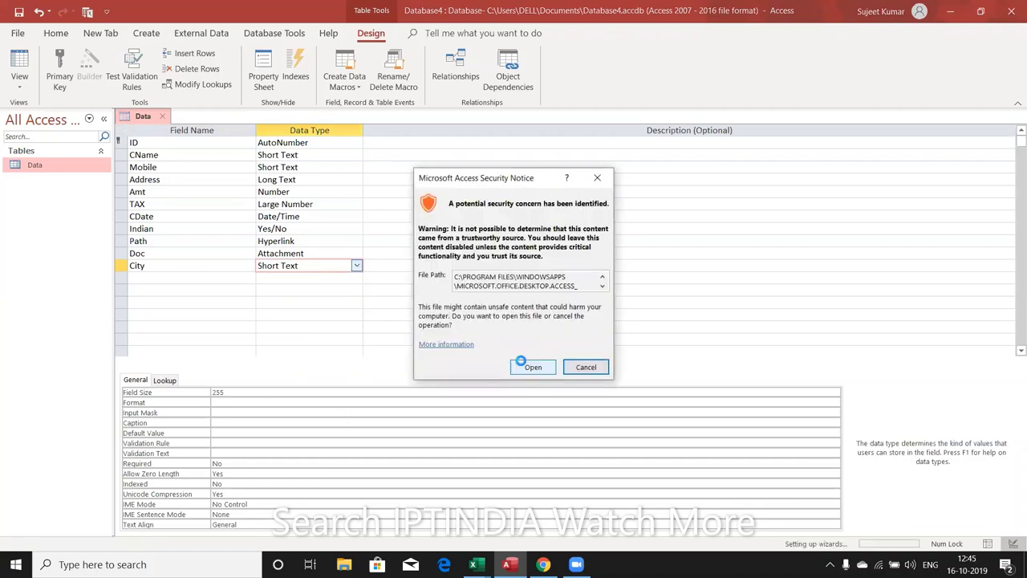
left_click(521, 365)
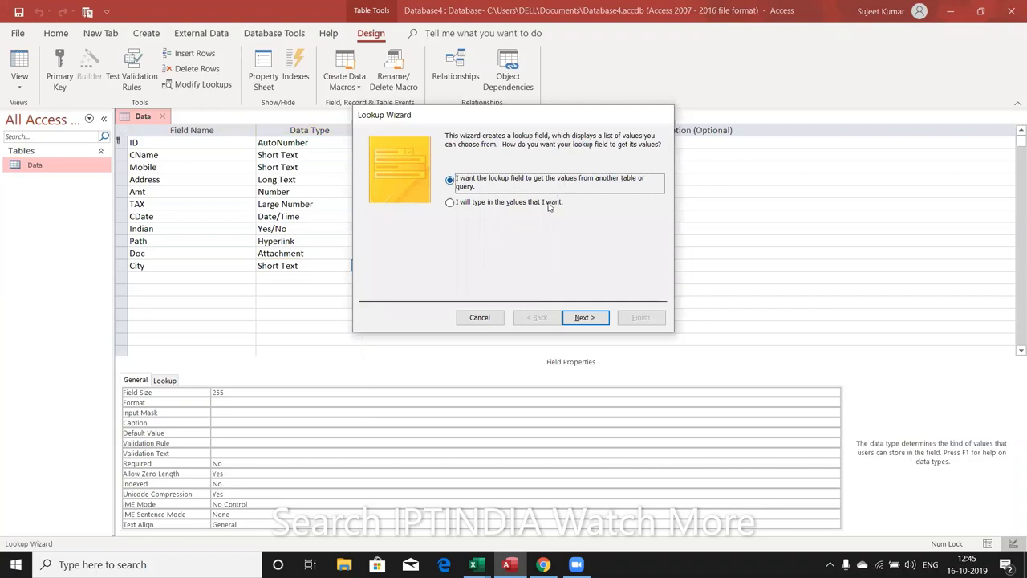
left_click(549, 205)
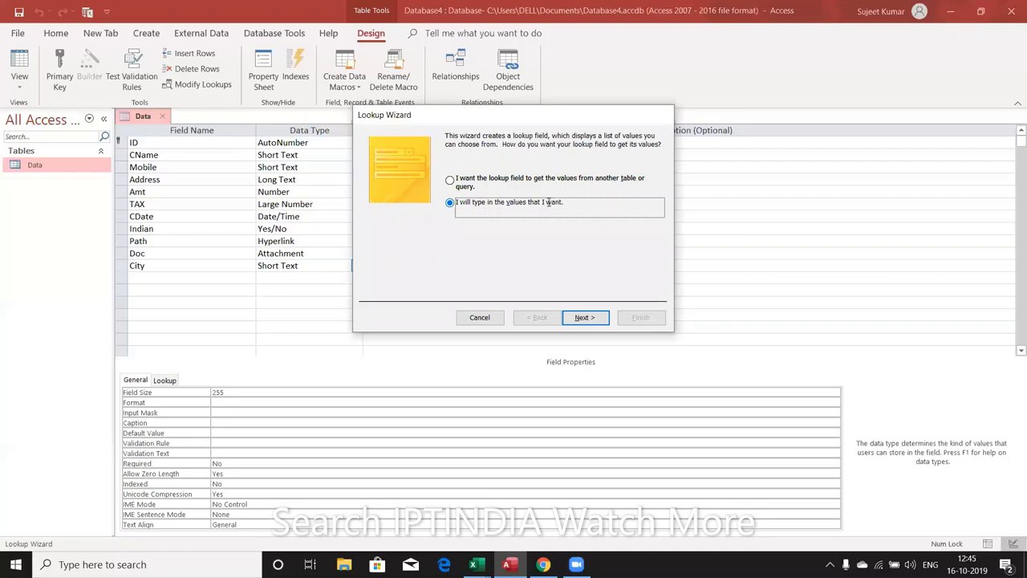
key("Escape")
Step: Delete the City row from the Data table design
left_click_drag(119, 271, 120, 270)
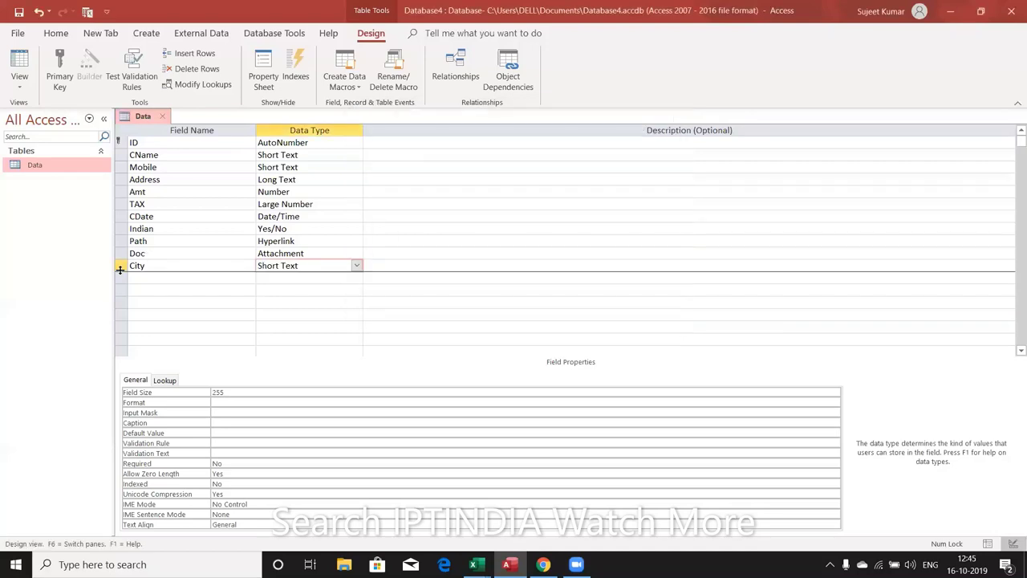
left_click(120, 269)
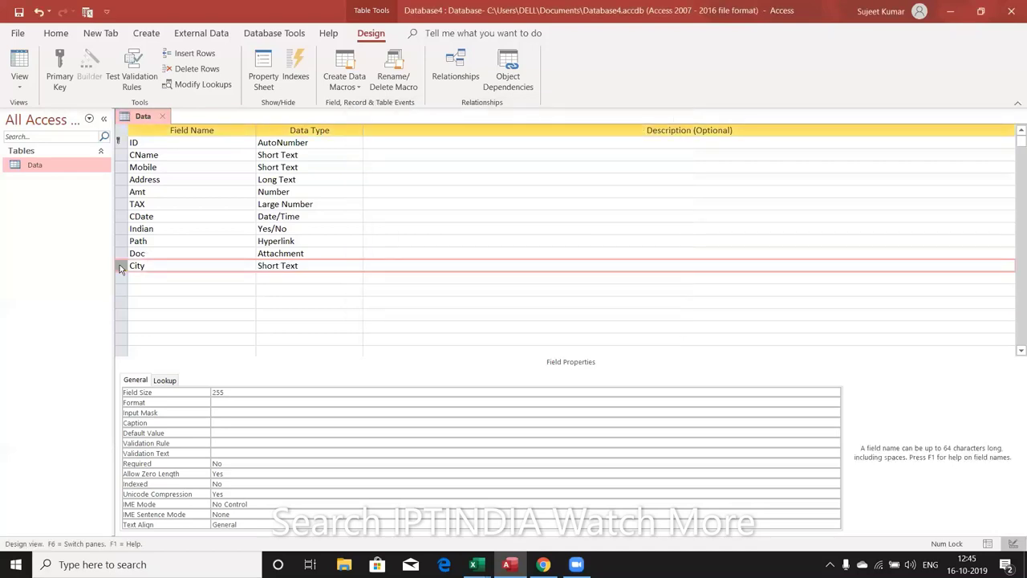
right_click(120, 269)
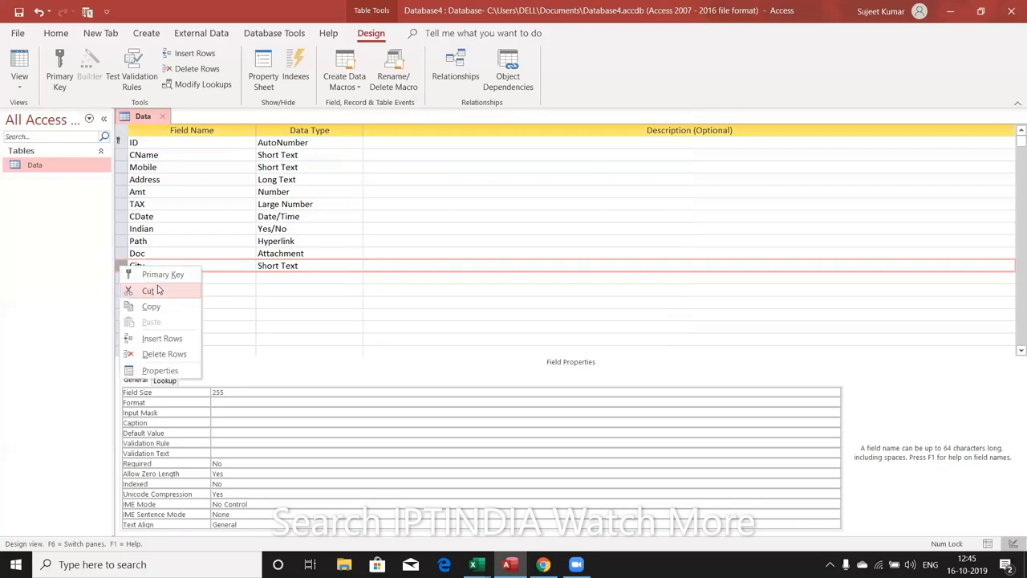
left_click(164, 353)
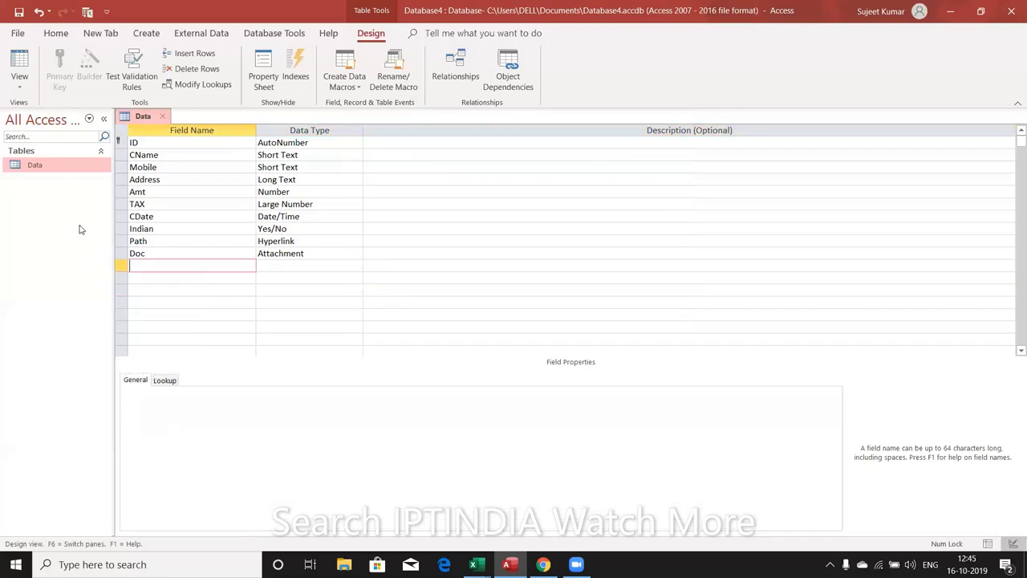
Step: Create a new blank table with a short text field named City
left_click(117, 41)
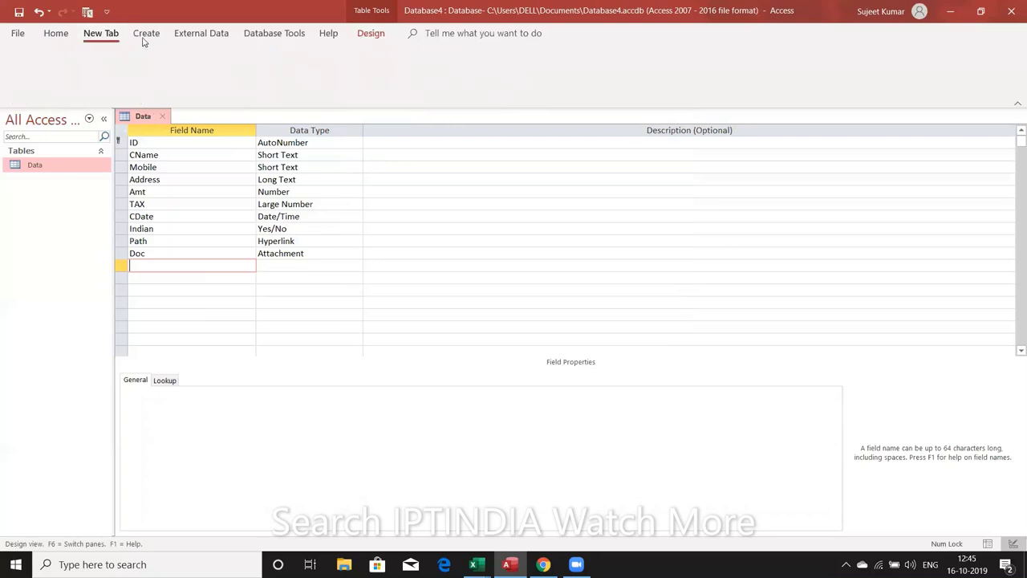
left_click(145, 37)
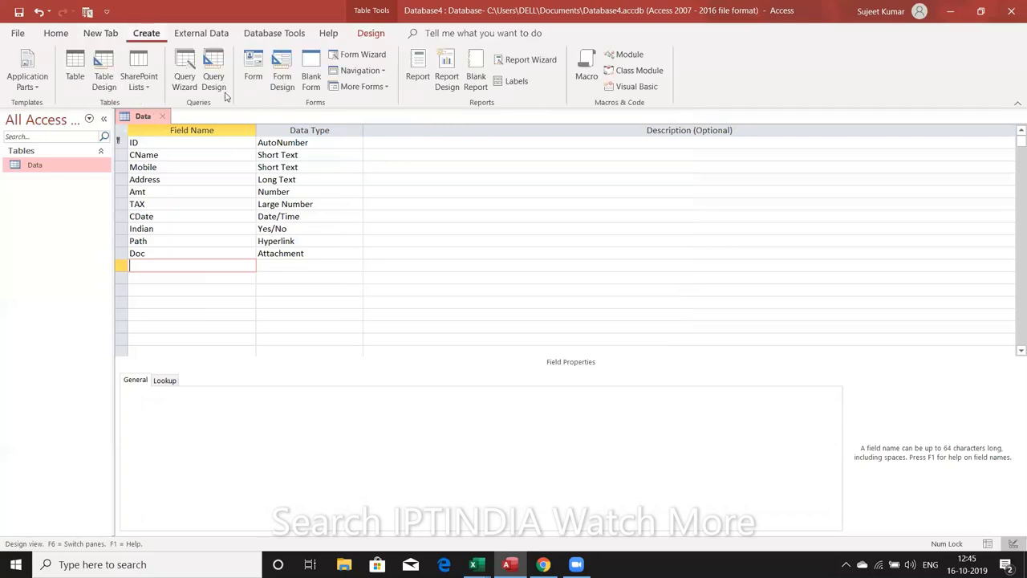
left_click(71, 77)
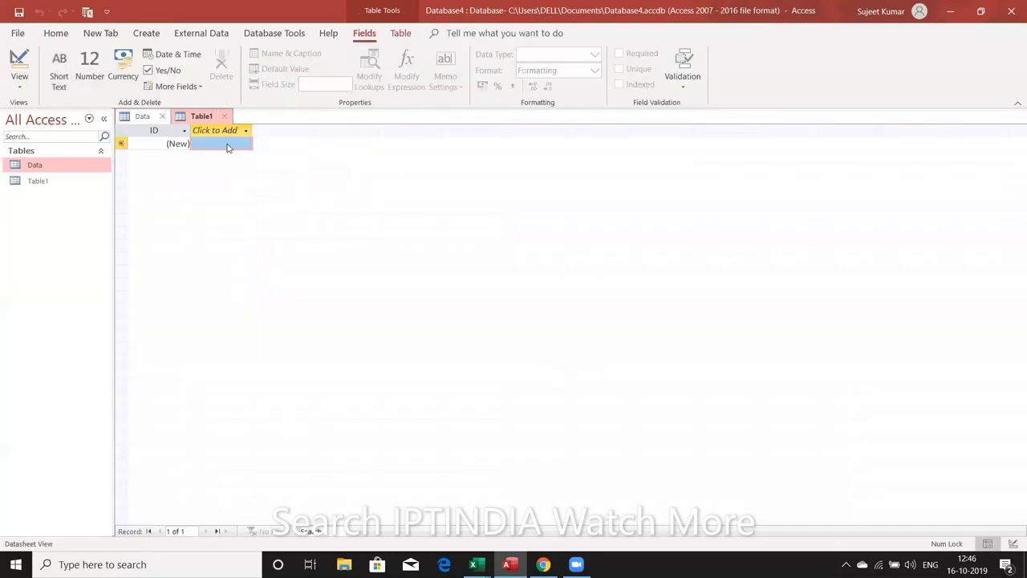
left_click(226, 134)
left_click(228, 145)
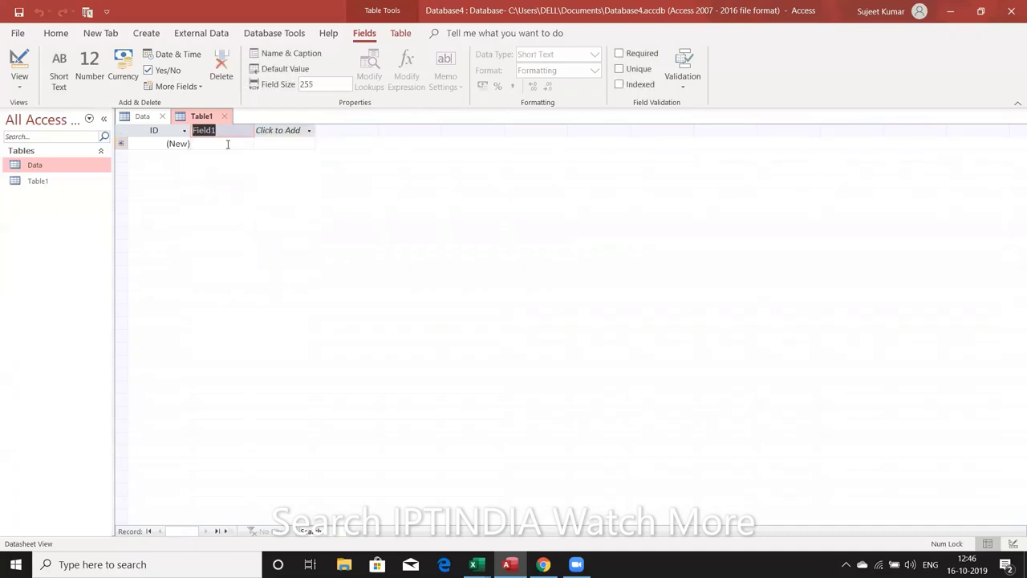
type("City")
key("Return")
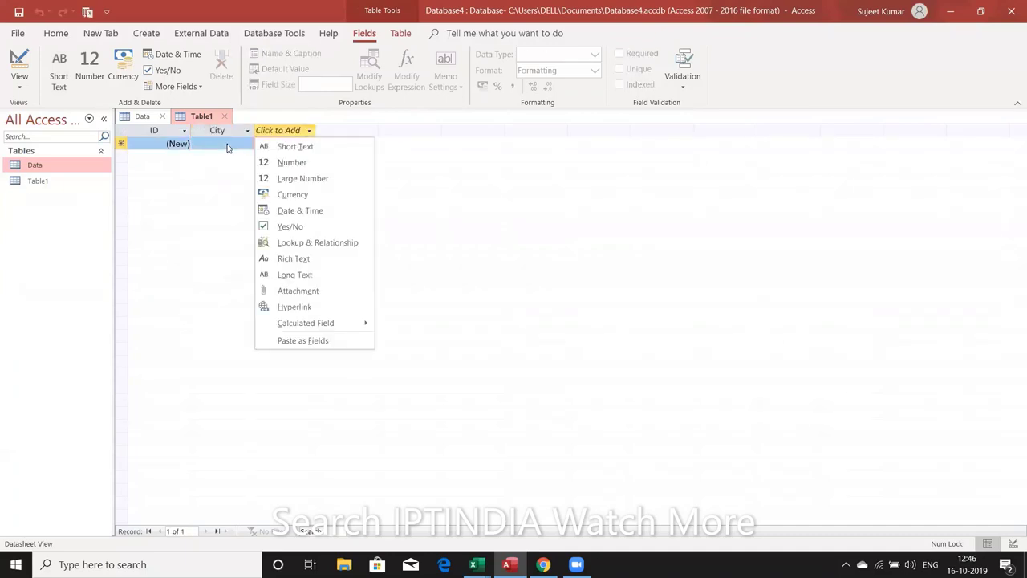
Step: Enter Delhi, Pune and Mumbai as the first three City records
left_click(228, 147)
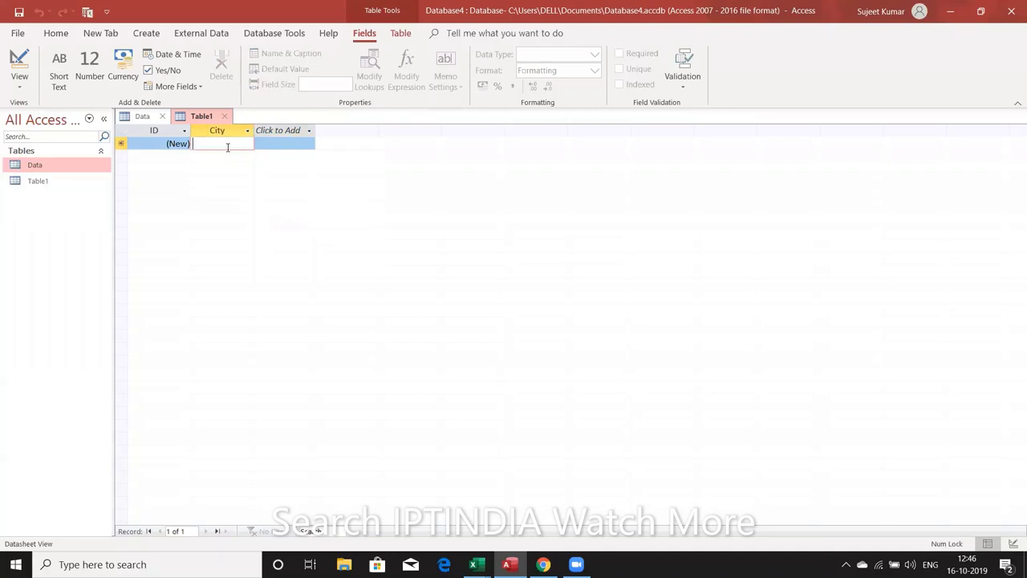
type("De")
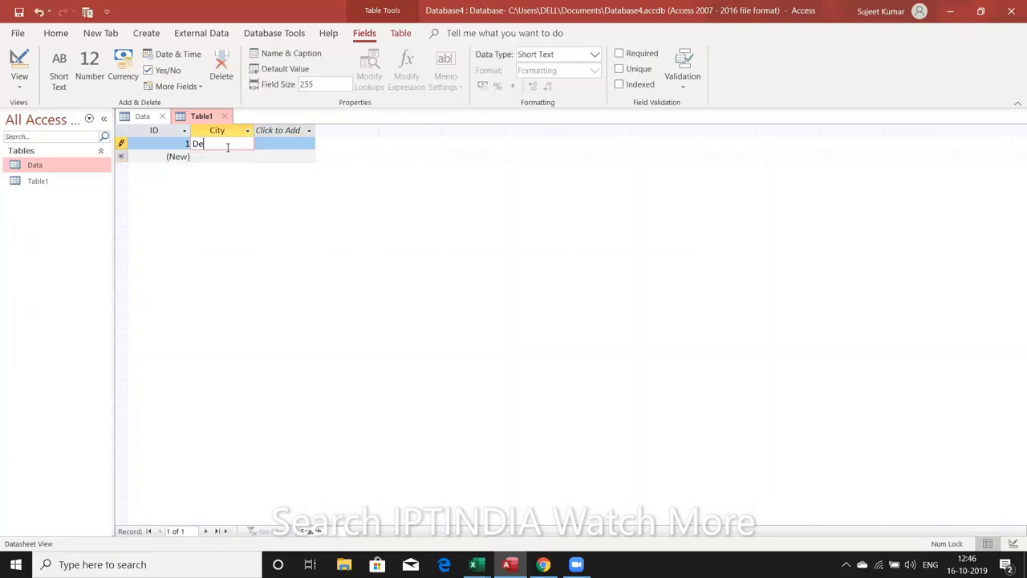
type("lhi")
key("Return")
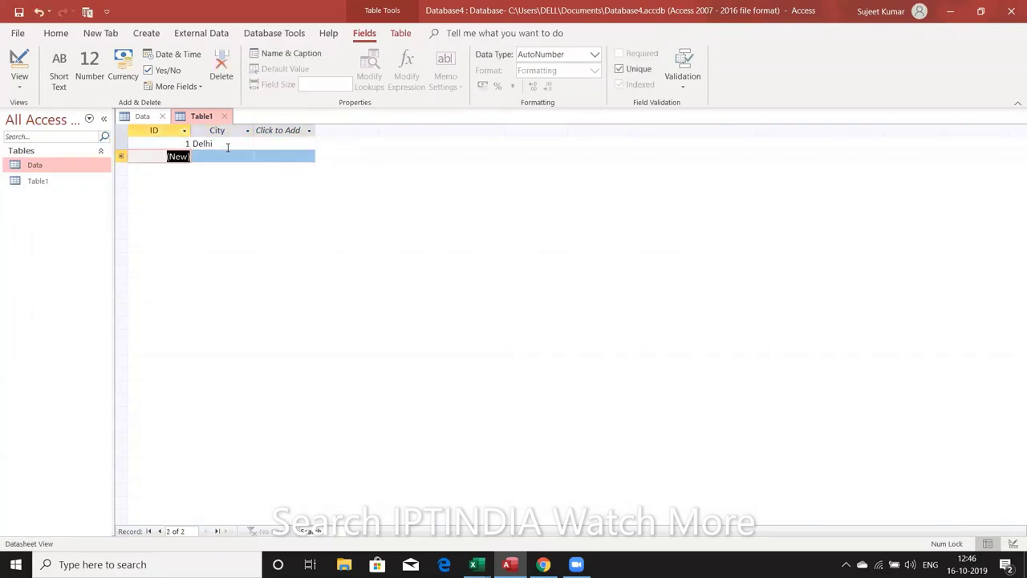
key("Return")
type("Pu")
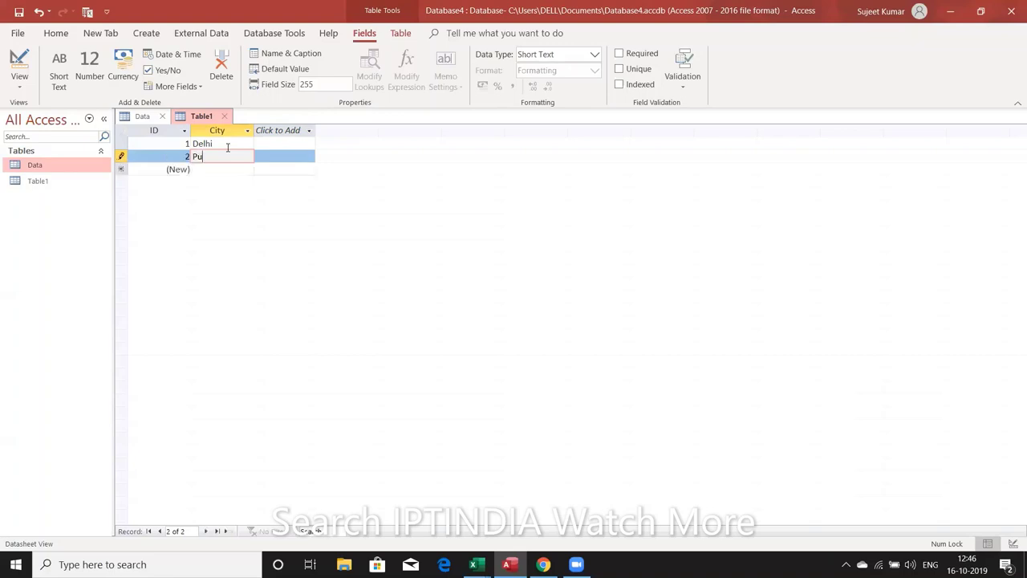
type("ne")
key("Return")
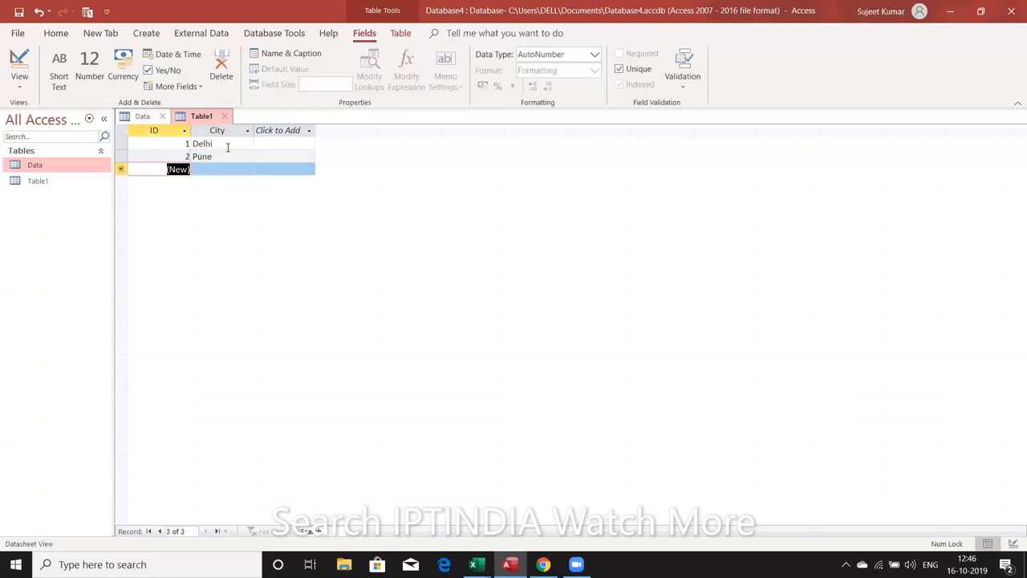
key("Return")
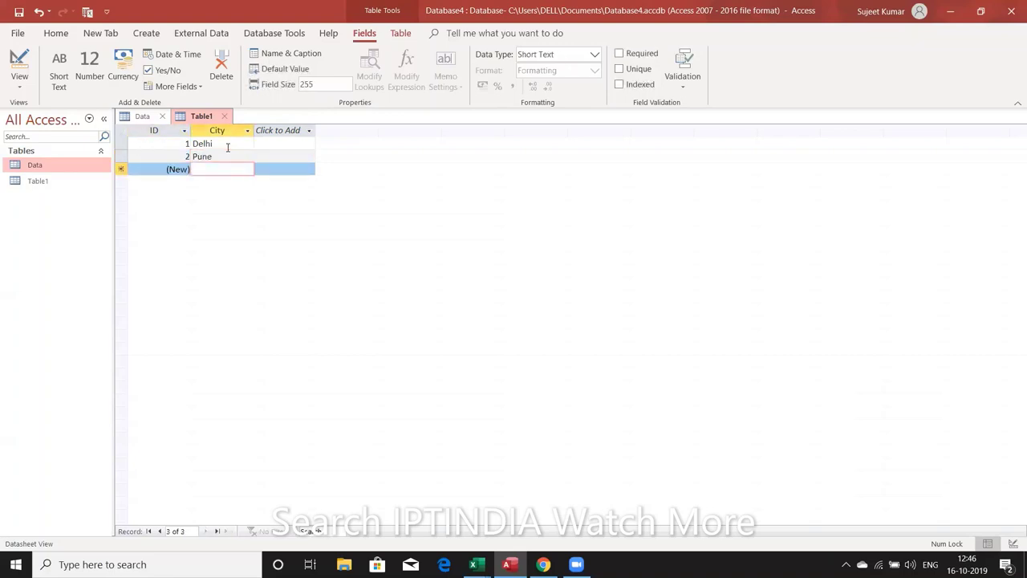
type("Mum")
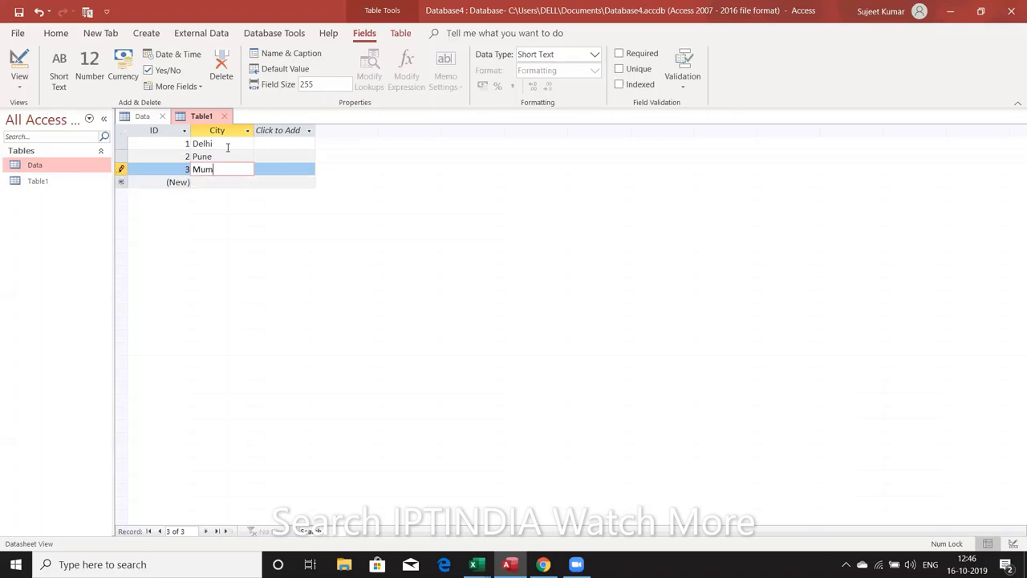
type("bai")
key("Return")
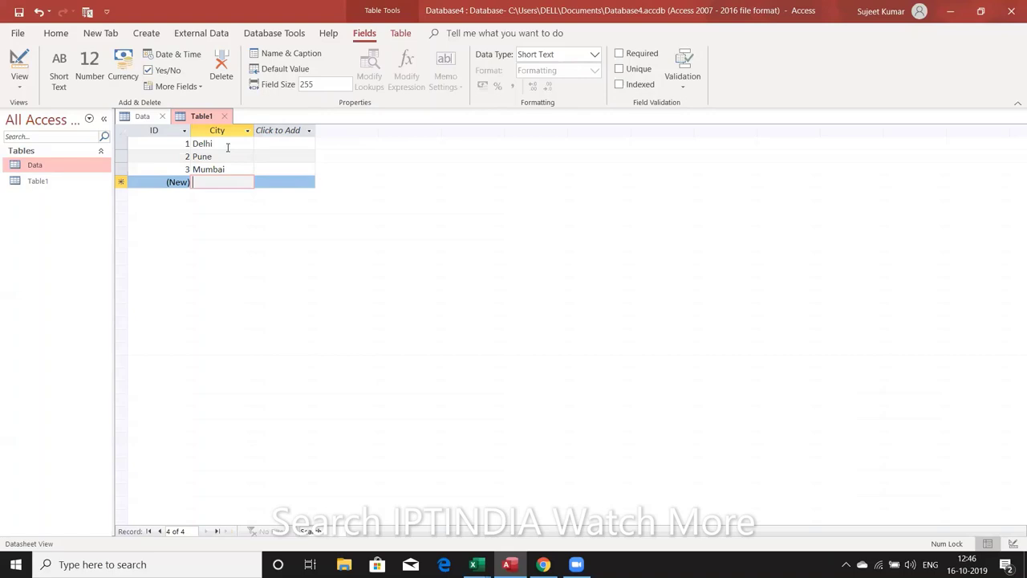
Step: Enter Patna, Tata and Raiput as the next three City records
type("Patna")
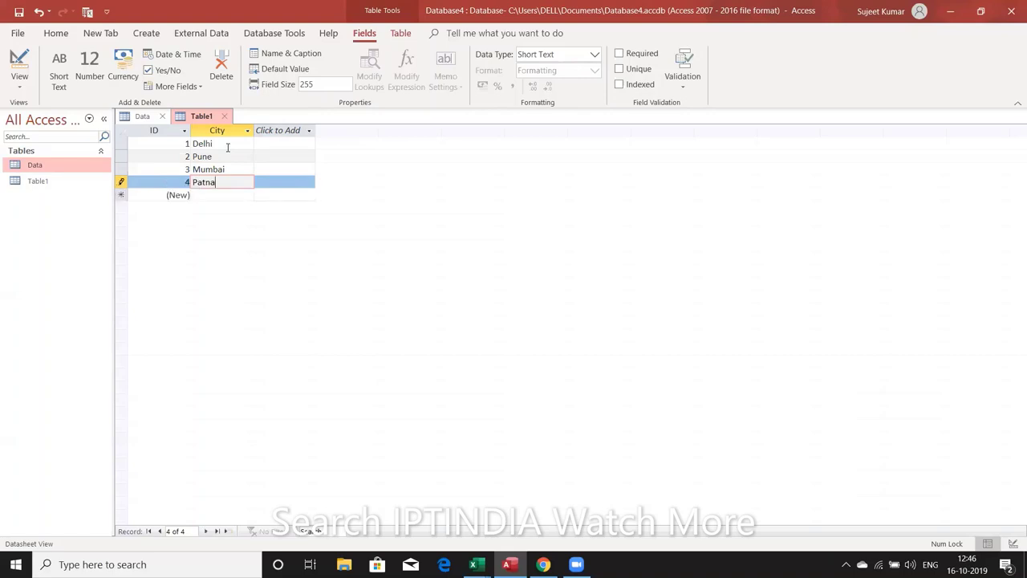
key("Return")
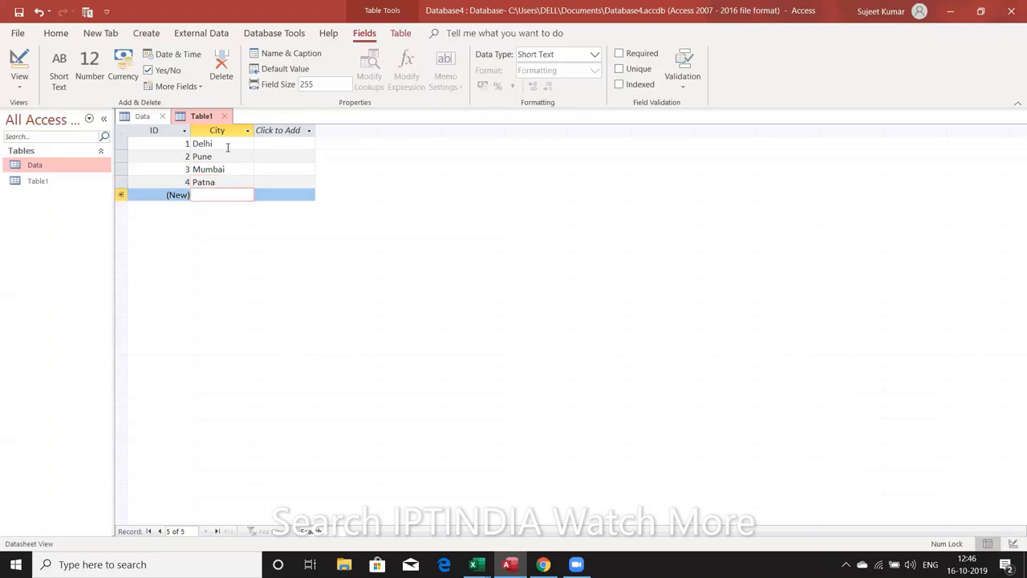
type("T")
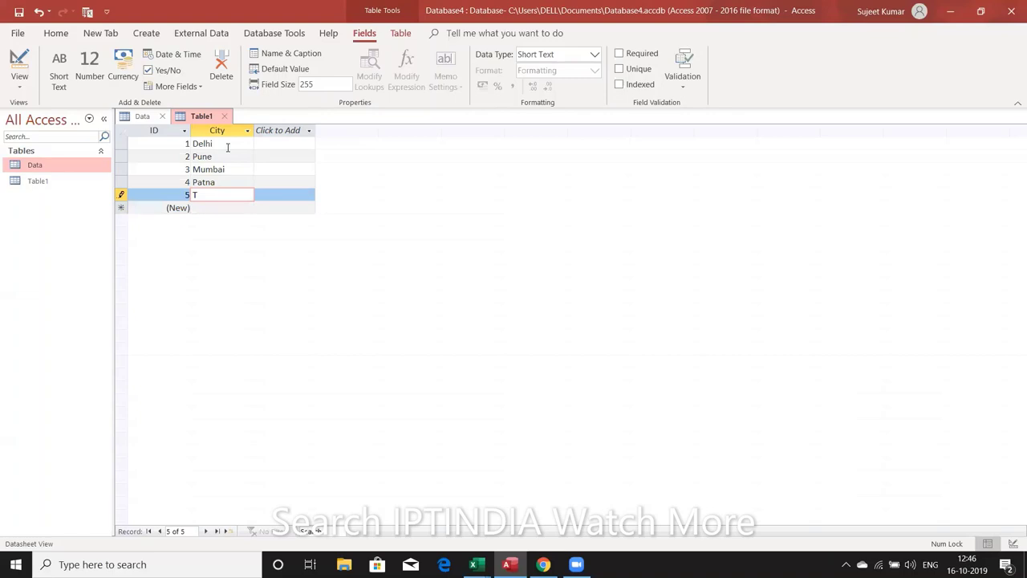
type("ata")
key("Return")
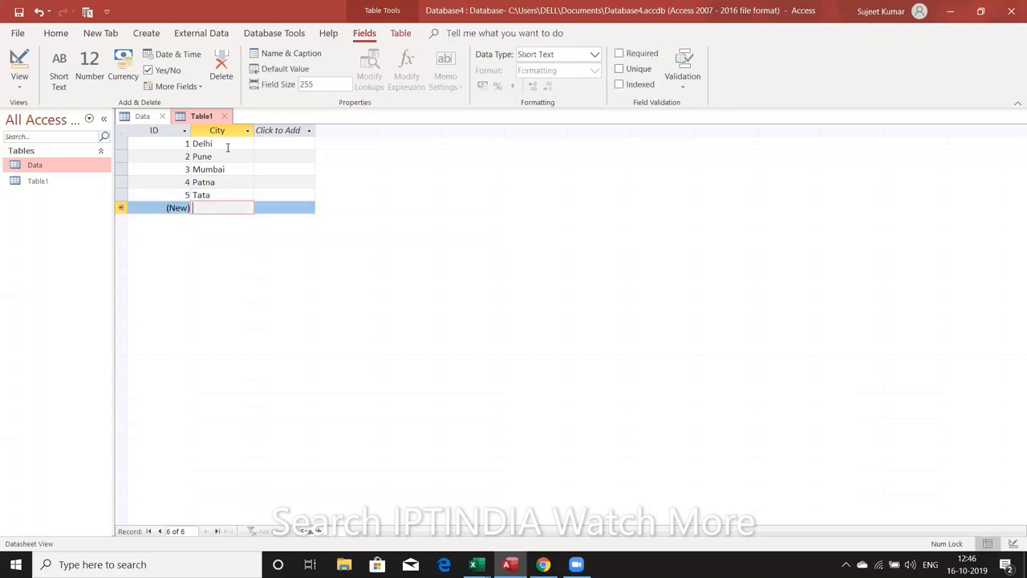
type("Ra")
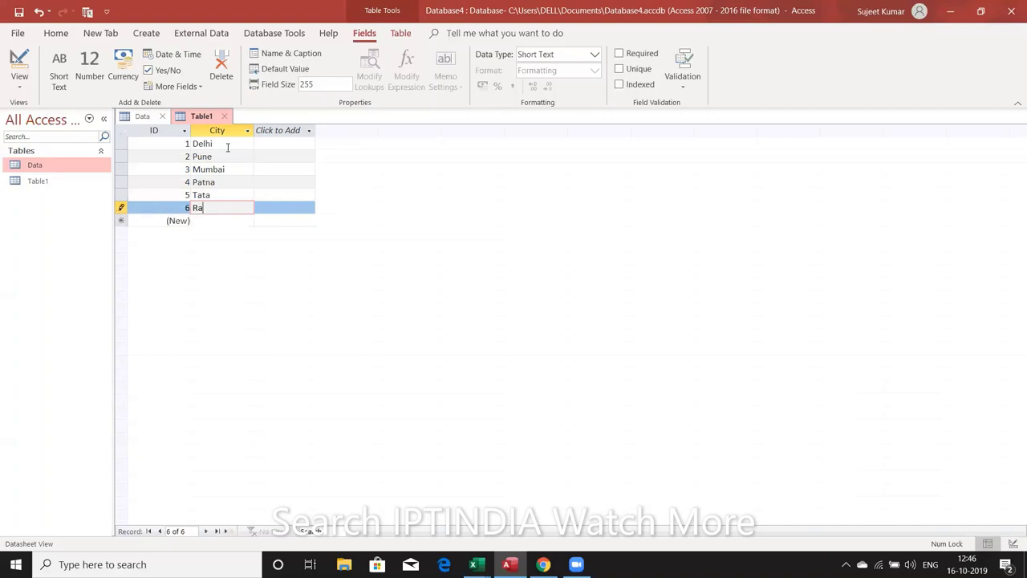
type("ip")
type("ut")
key("Return")
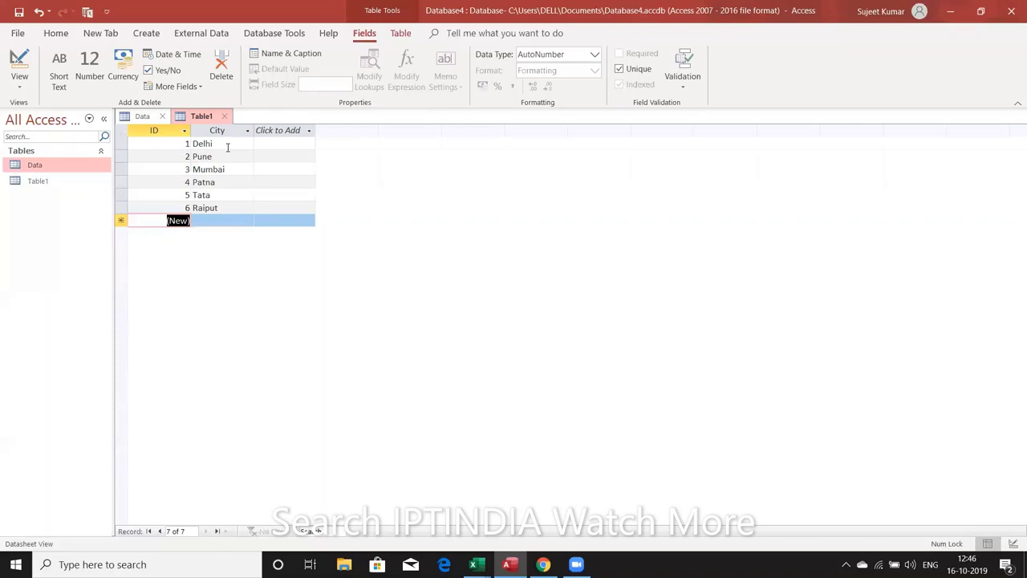
Step: Correct the misspelled sixth city 'Raiput'
key("shift+Tab")
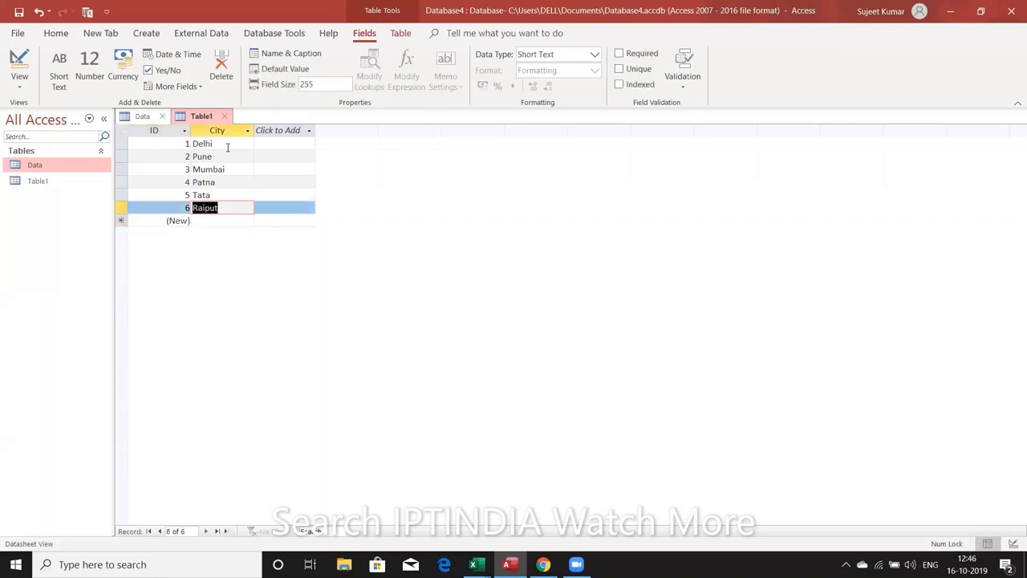
key("Tab")
key("shift+Tab")
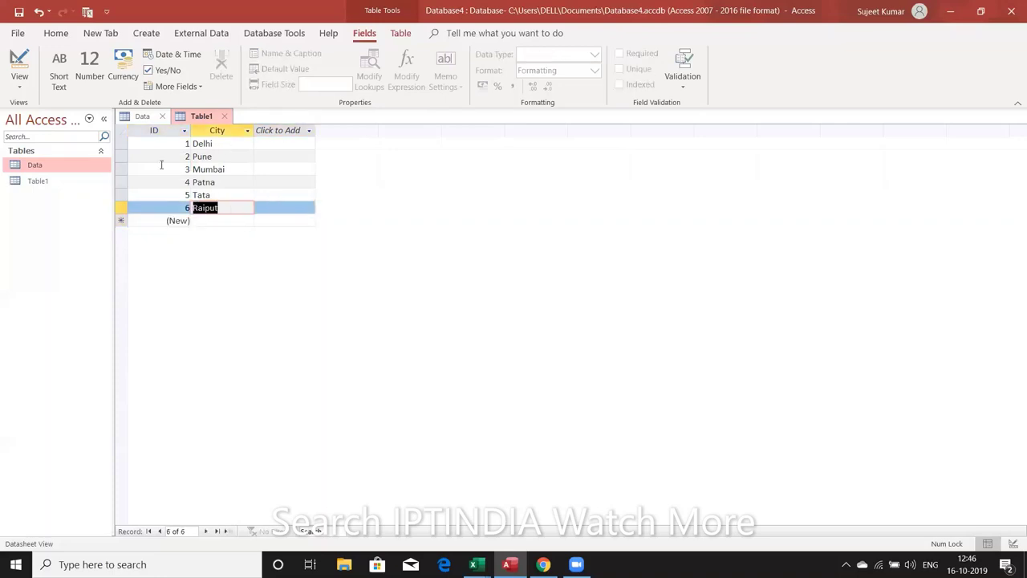
key("F2")
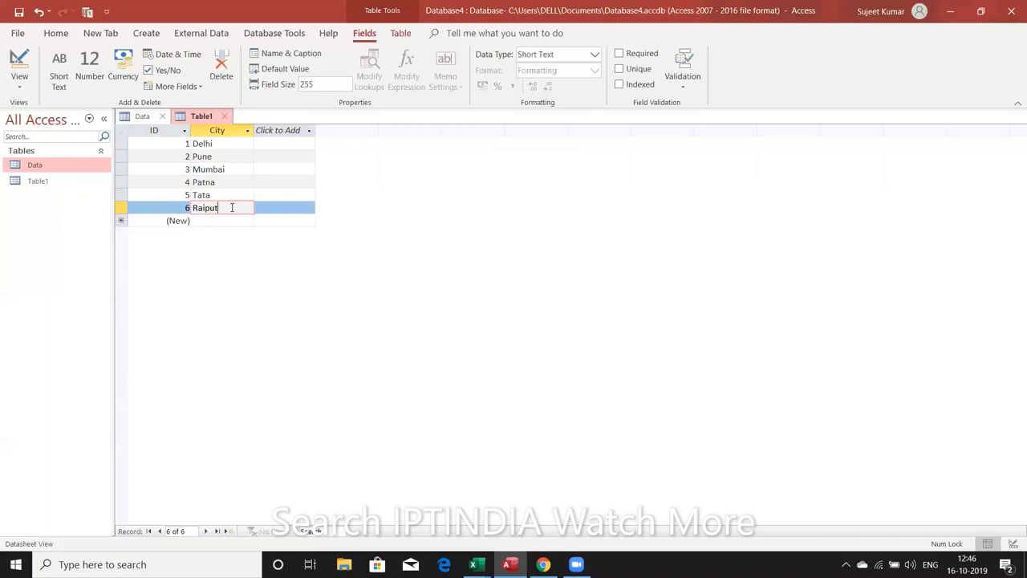
key("BackSpace")
type("r")
Step: Close Table1, agree to save it, and enter city as its name
left_click(224, 117)
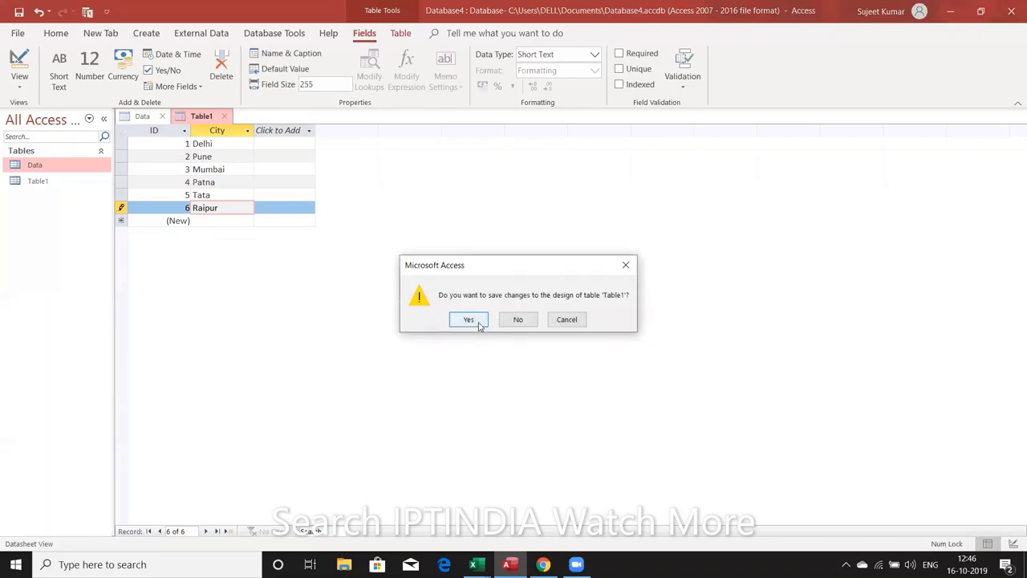
left_click(469, 319)
type("c")
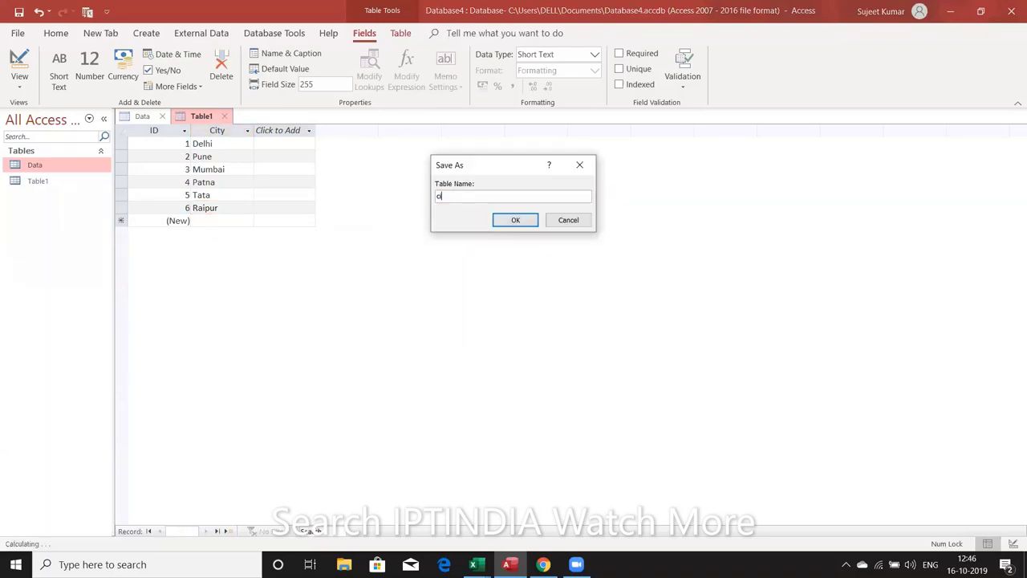
type("ity")
Step: Save the table as city and add a new City field to Data's design
left_click(522, 219)
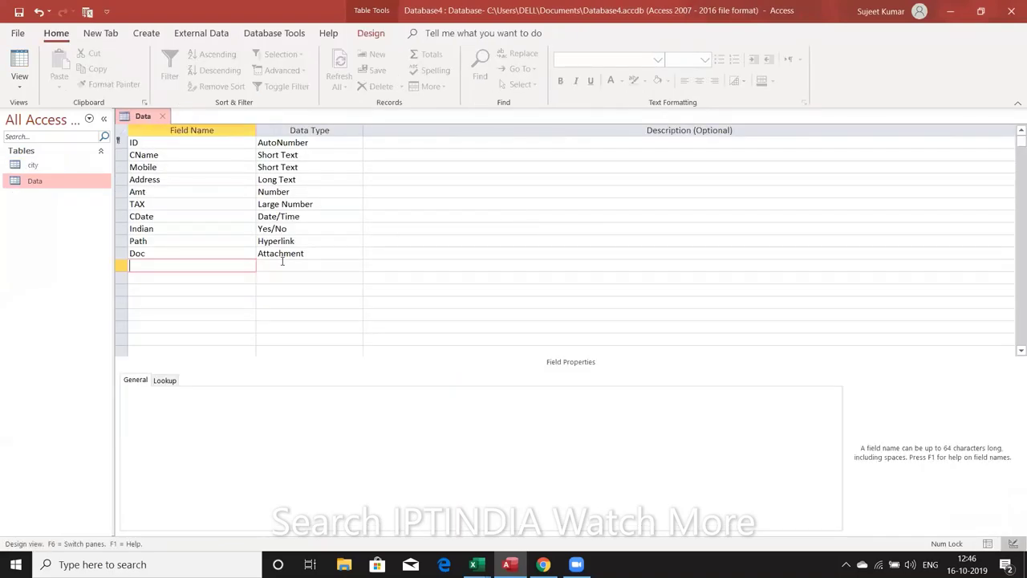
type("C")
type("ity")
key("Tab")
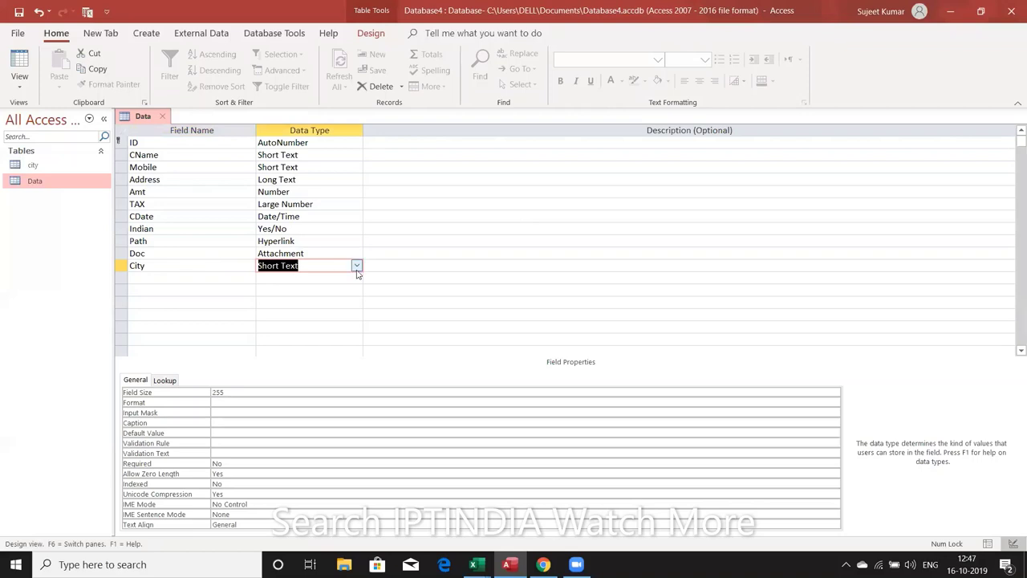
Step: Make City a lookup of the city table's City column and save the Data design
left_click(357, 268)
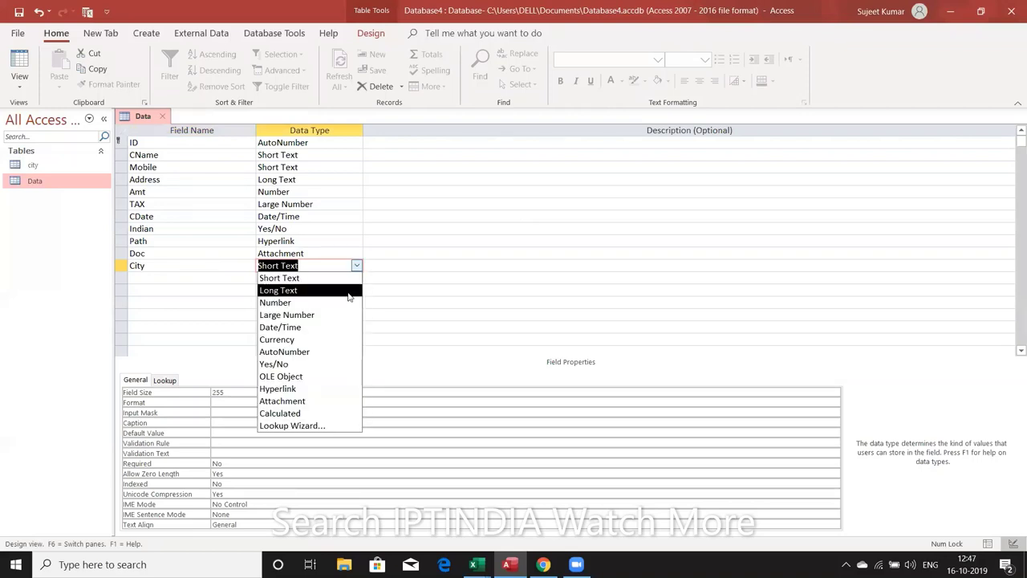
left_click(296, 426)
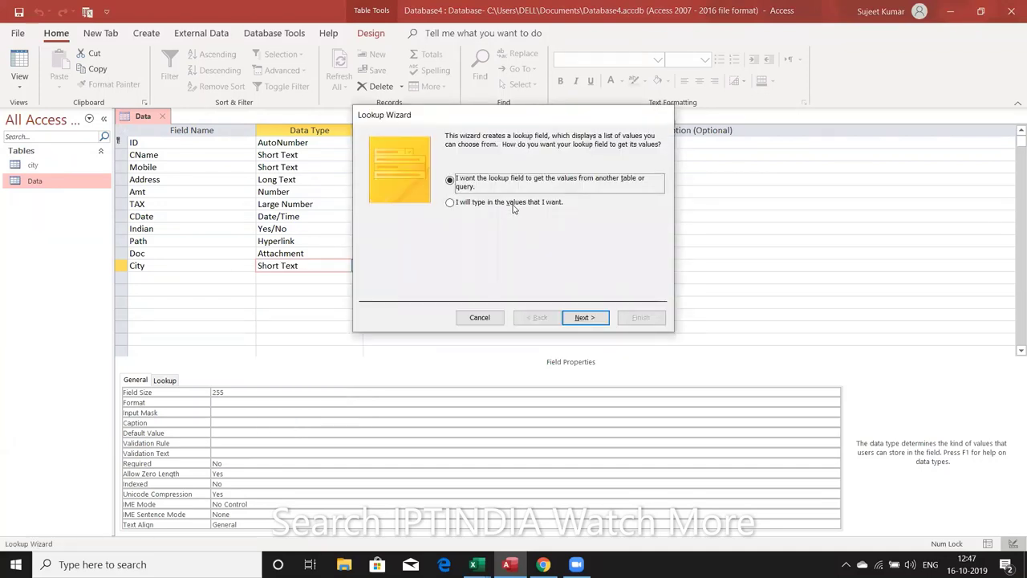
left_click(586, 322)
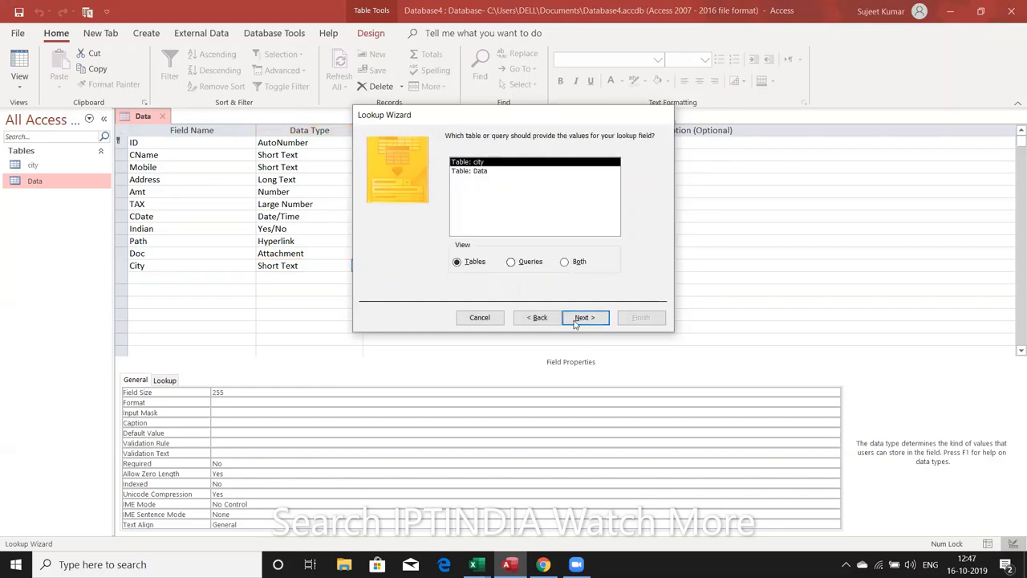
left_click(575, 320)
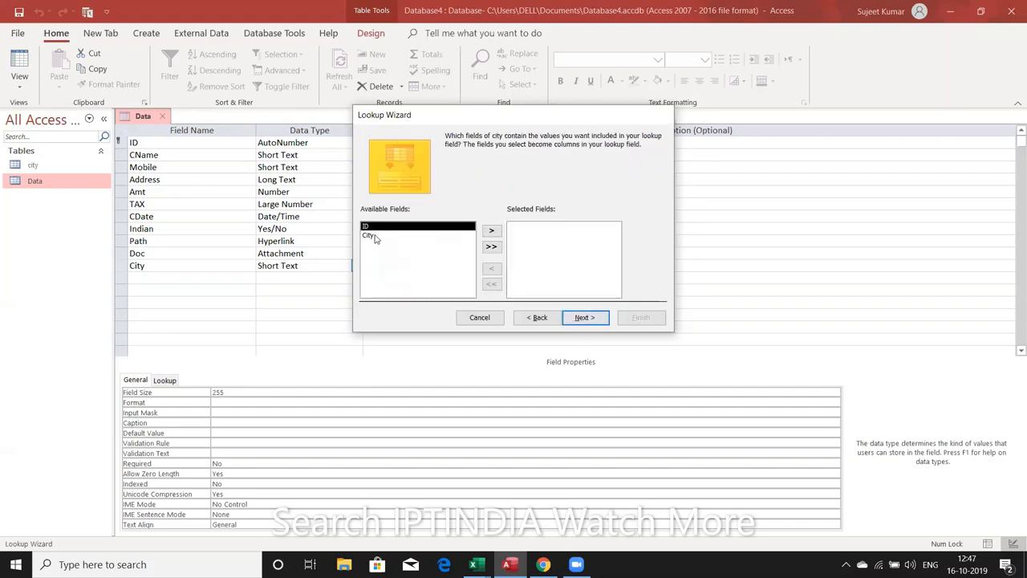
left_click(375, 238)
left_click(492, 232)
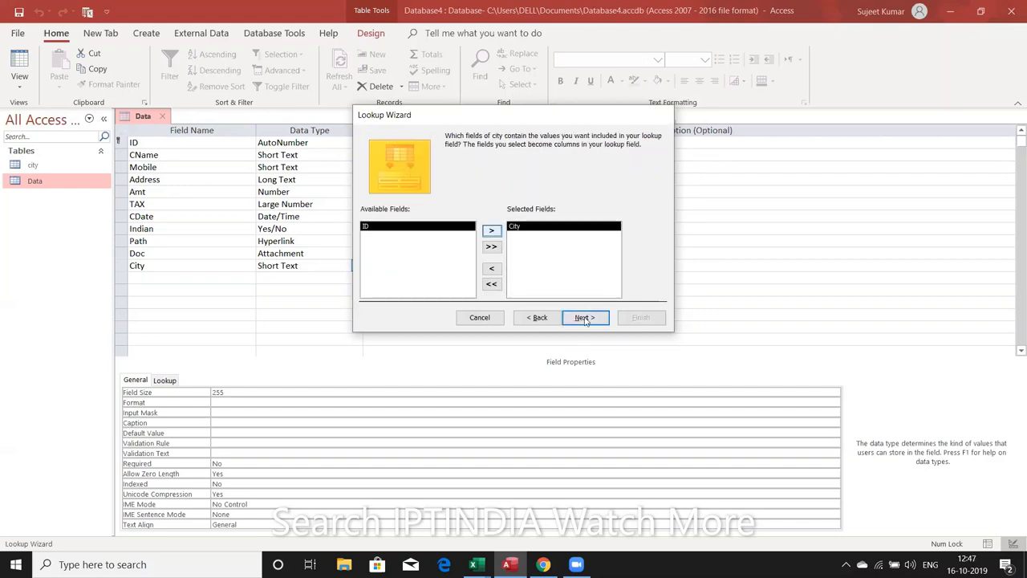
left_click(585, 320)
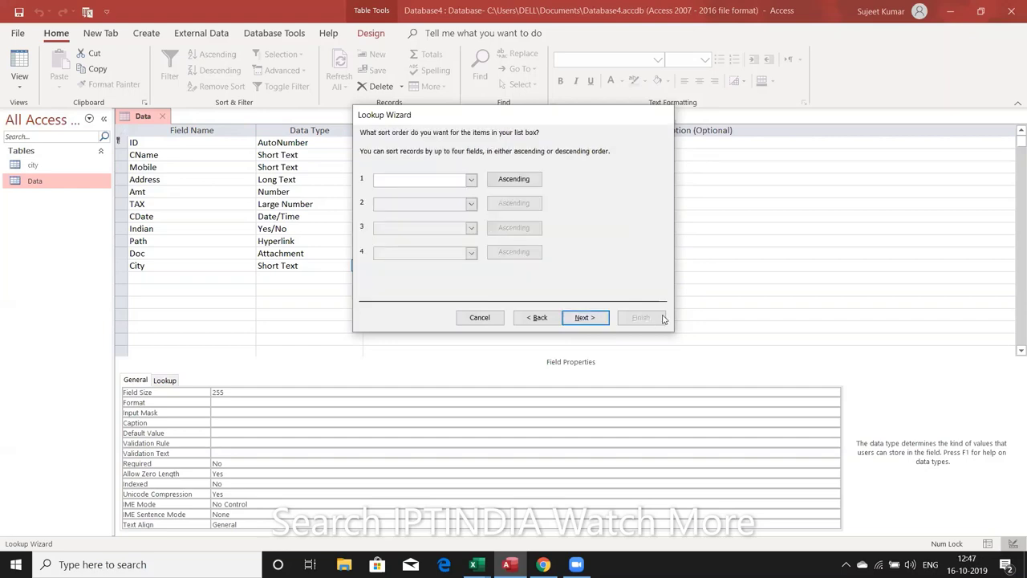
left_click(604, 321)
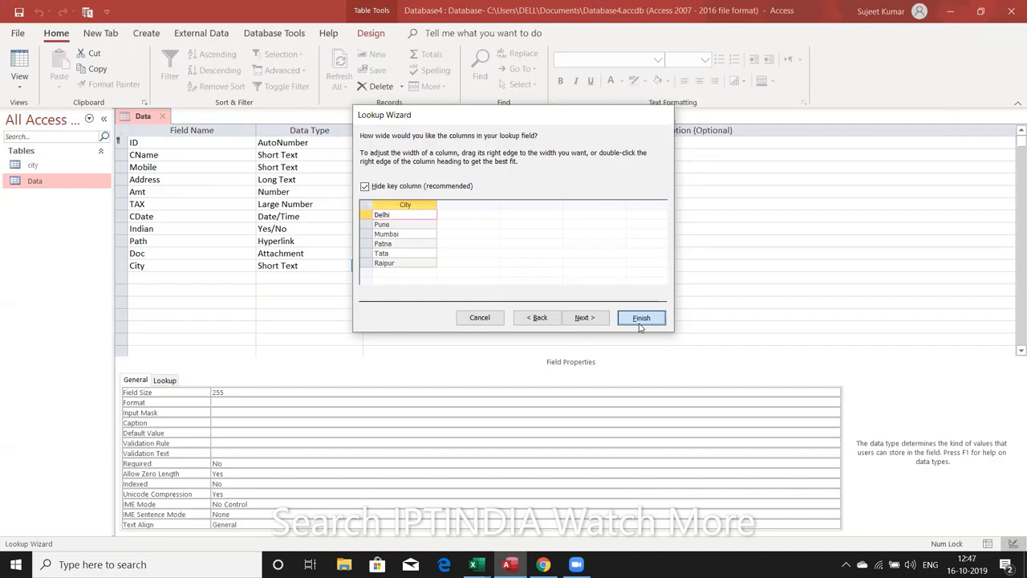
left_click(641, 319)
left_click(492, 318)
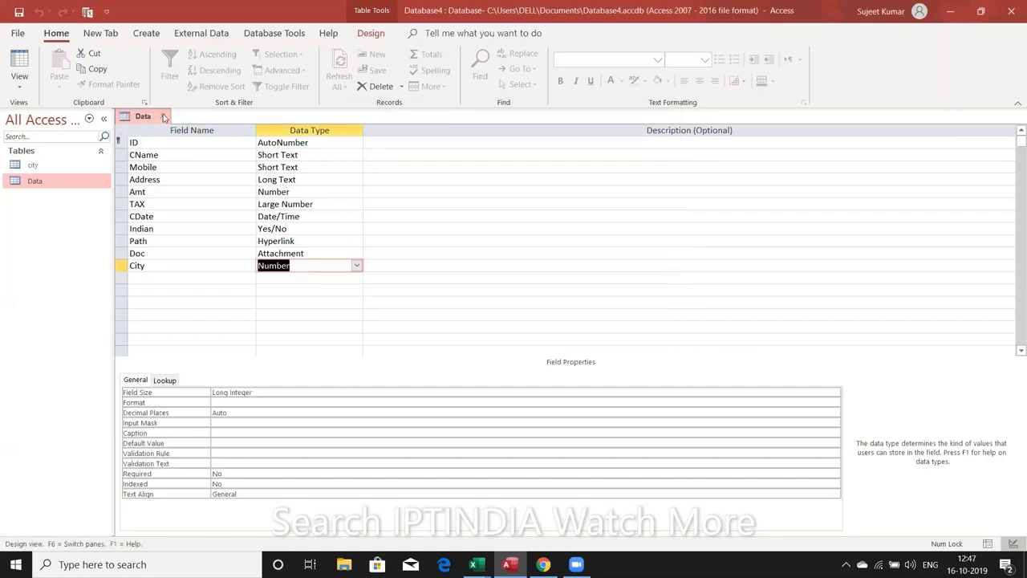
Step: Open the Data datasheet to check the City dropdown's six cities, then open the city table
left_click(164, 117)
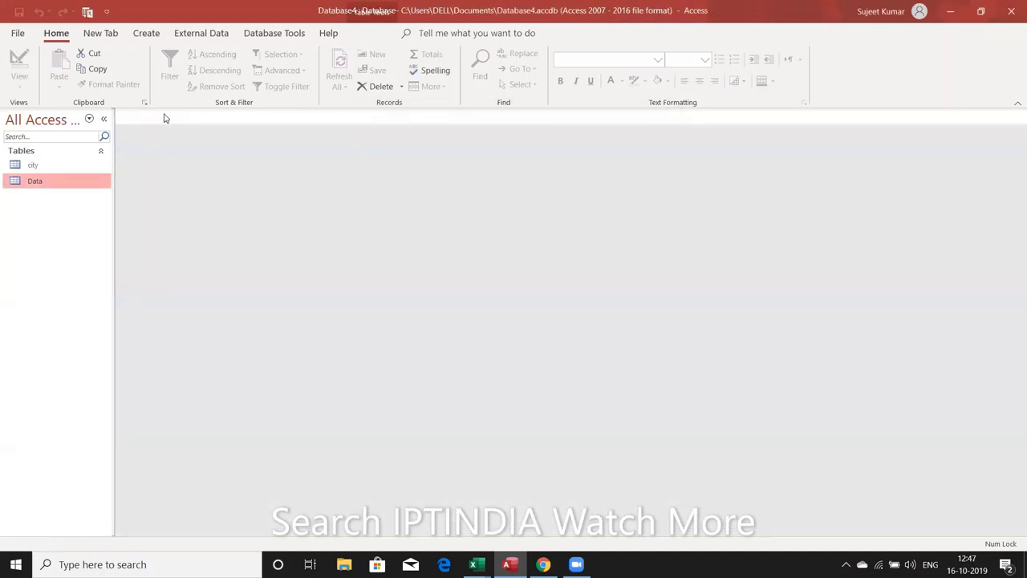
double_click(46, 183)
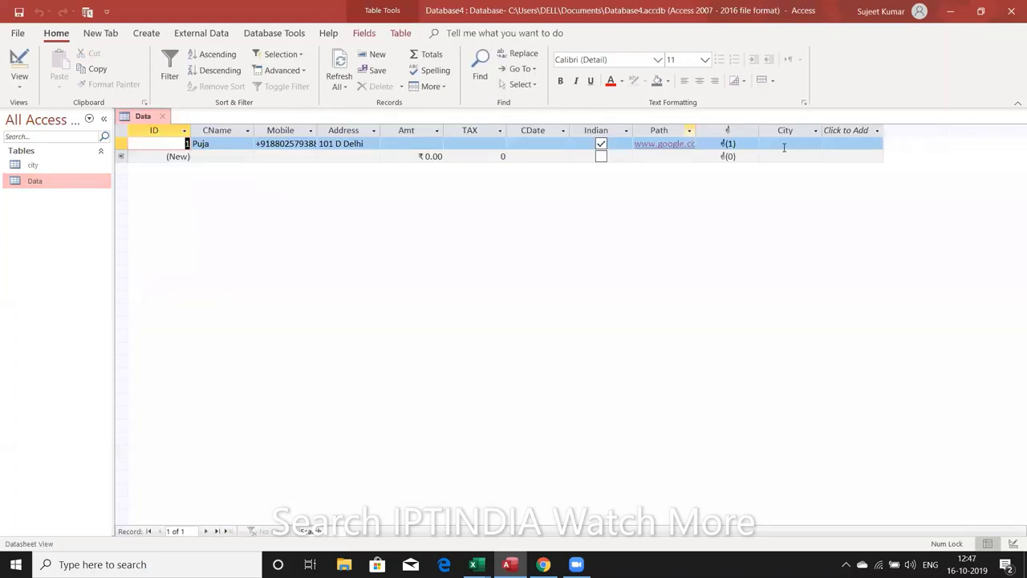
left_click(783, 146)
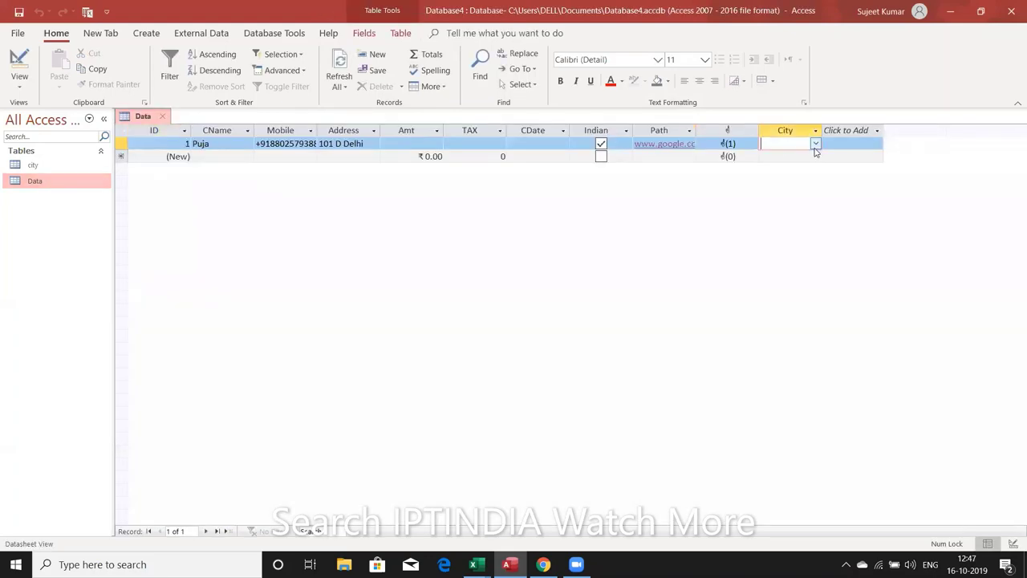
left_click(815, 144)
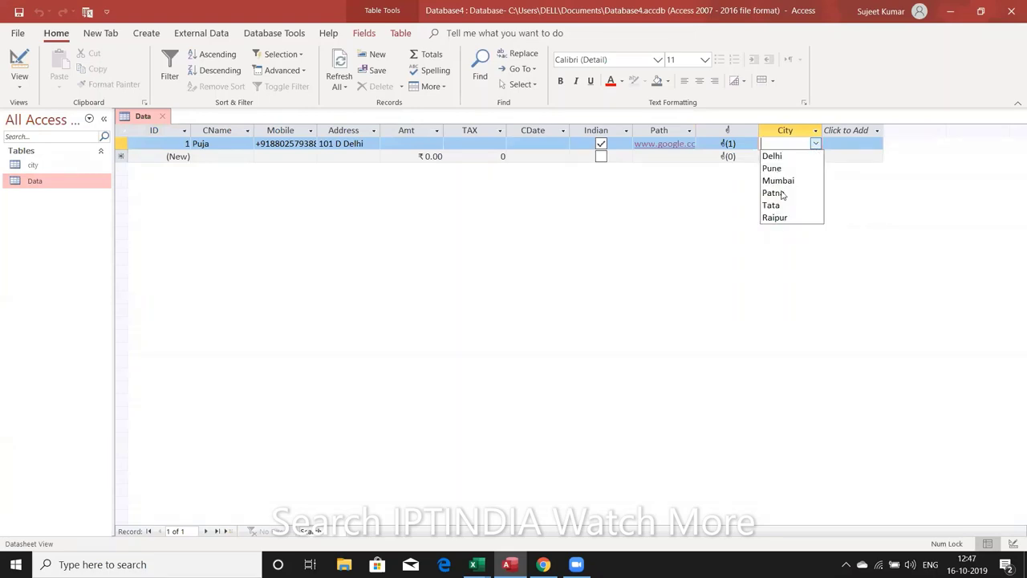
left_click(142, 190)
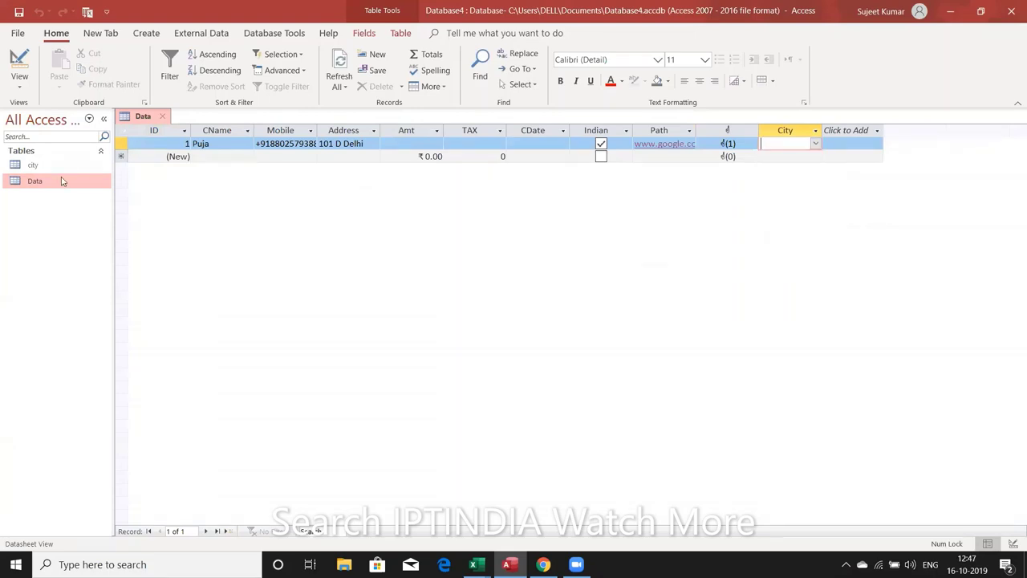
double_click(63, 170)
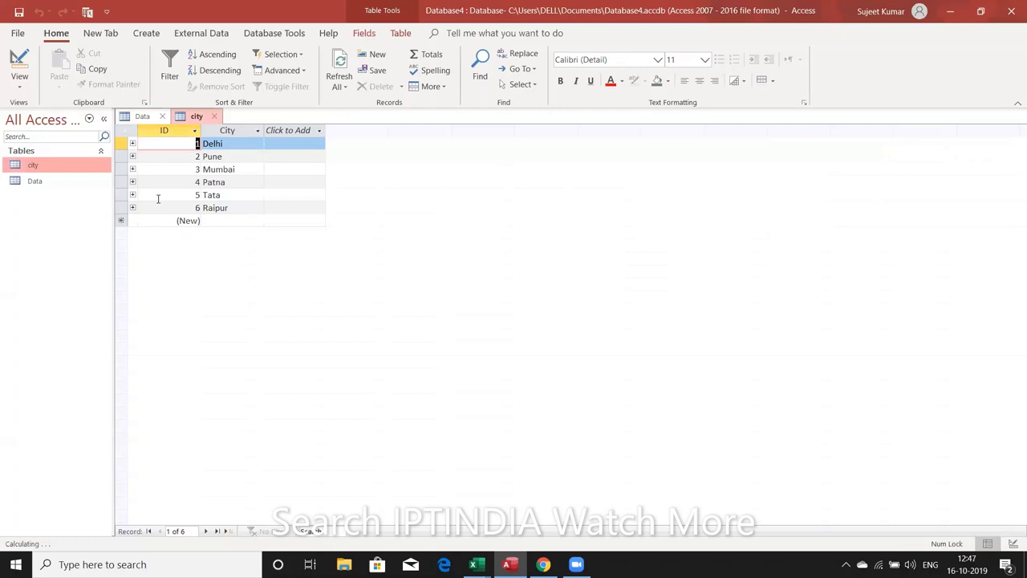
Step: Add Muzaffarpur as a new city record and close the city table
left_click(210, 216)
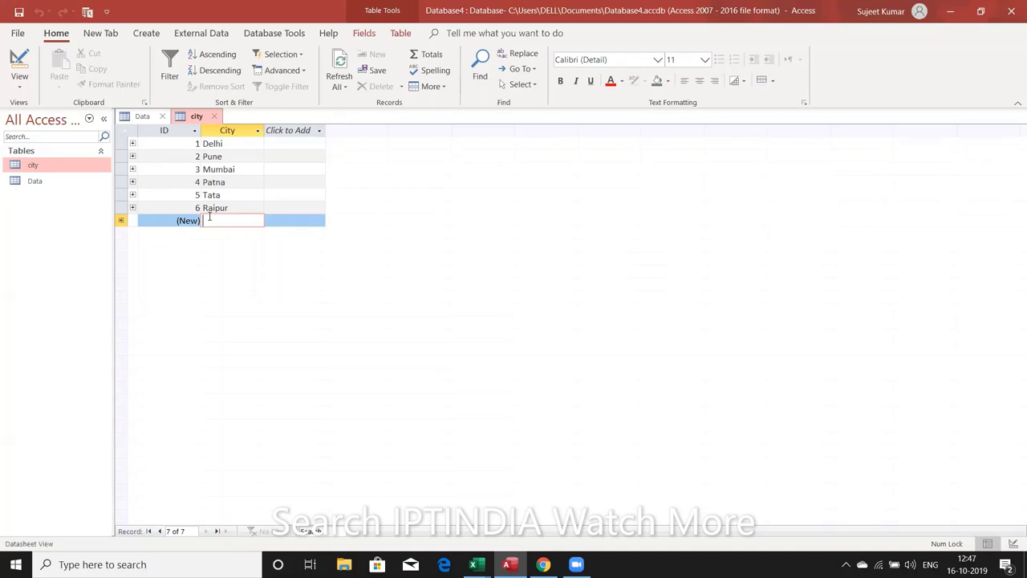
type("Muza")
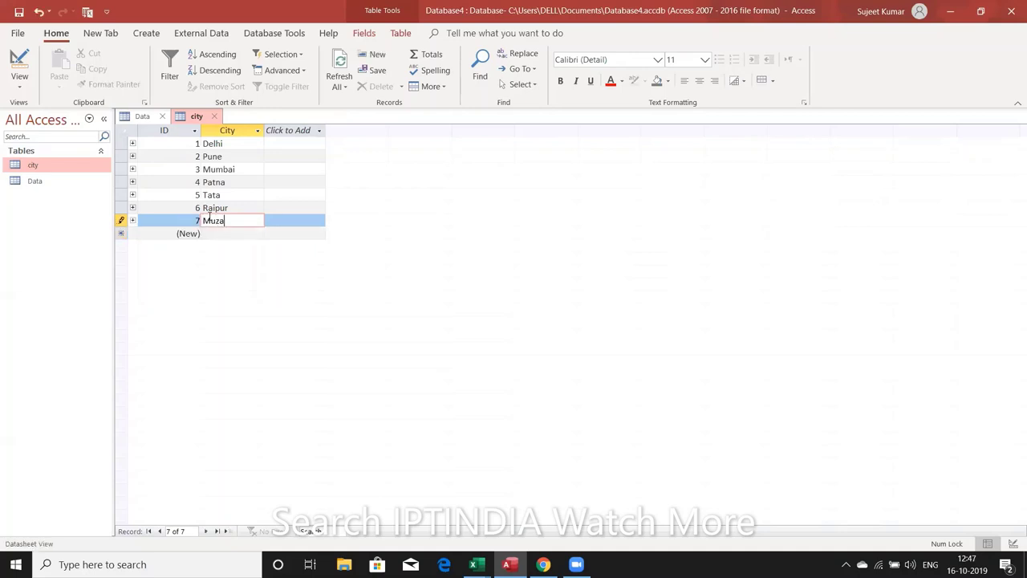
type("ffarpur")
key("Return")
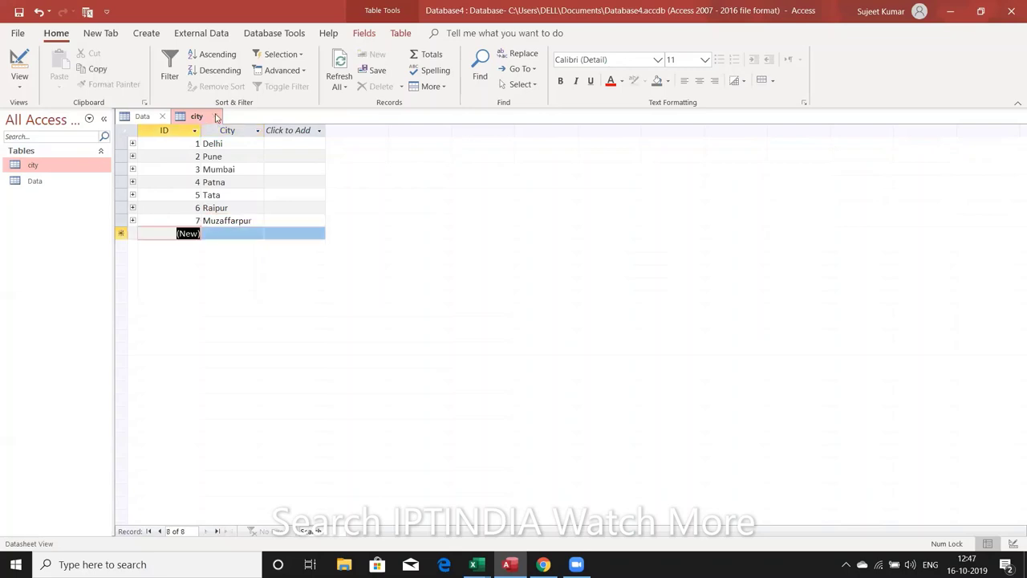
left_click(216, 116)
left_click(66, 179)
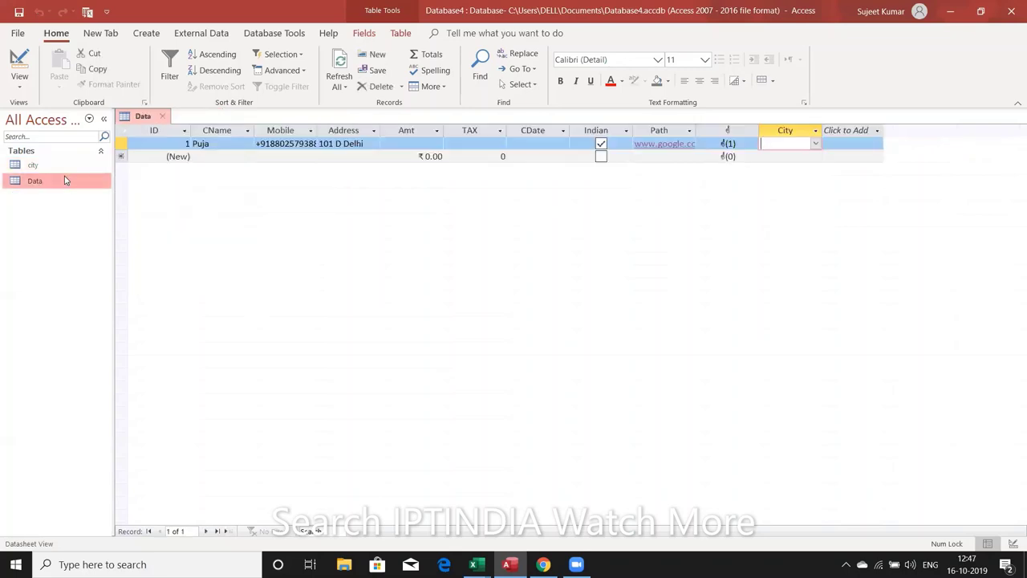
Step: Check the first record's City dropdown, then close the Data table
left_click(787, 143)
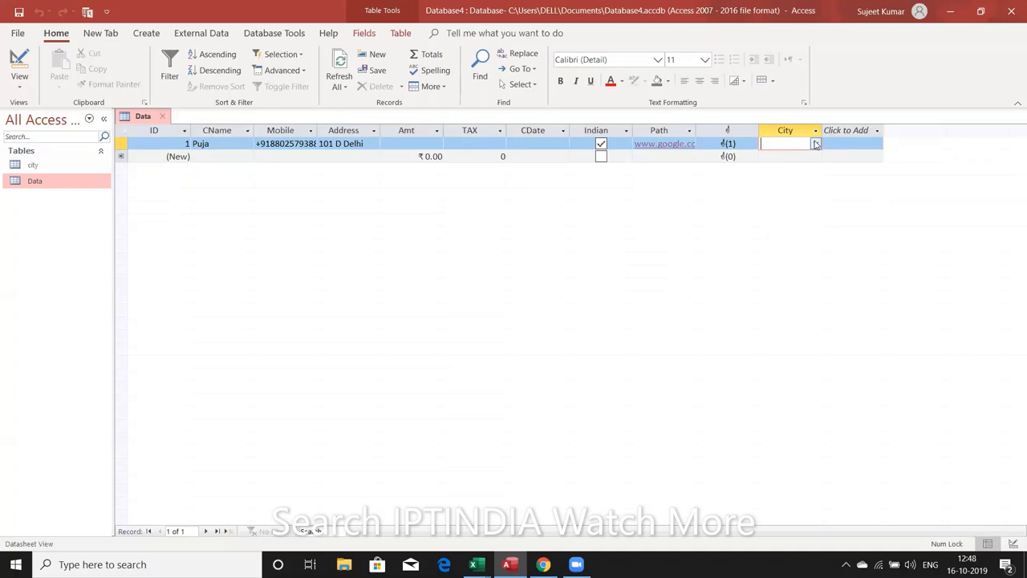
left_click(815, 144)
left_click(597, 222)
left_click(632, 157)
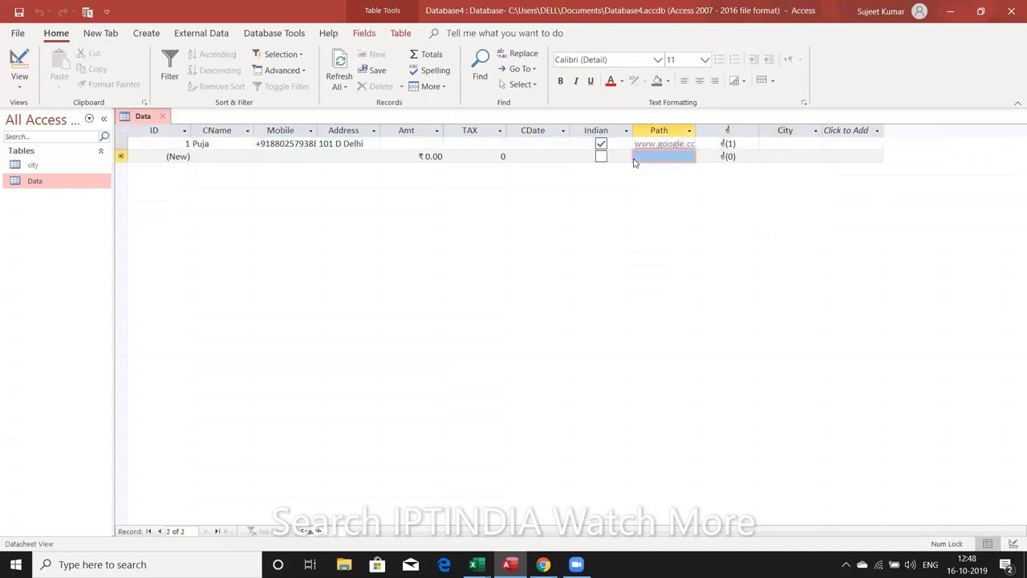
left_click(816, 145)
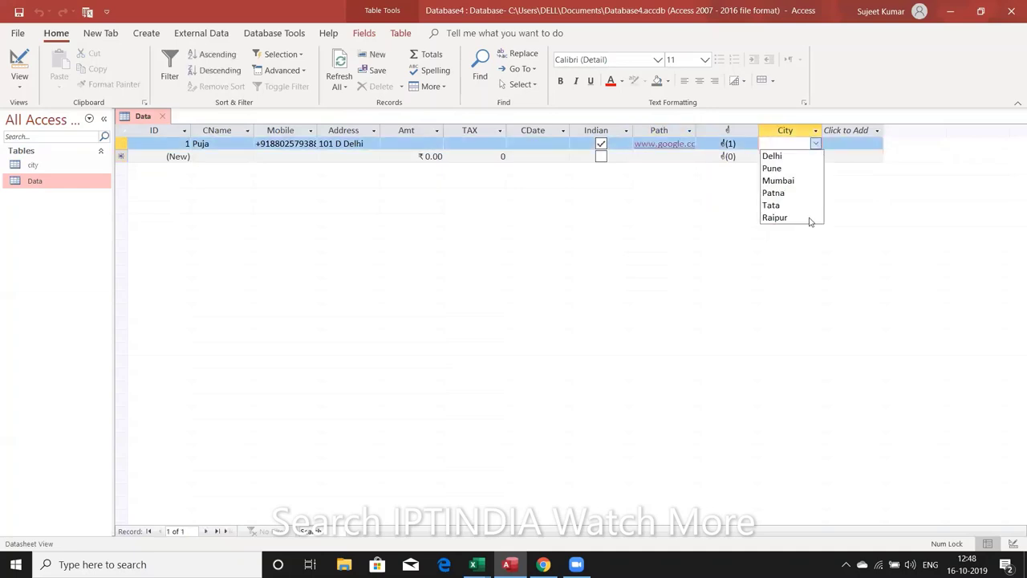
key("Escape")
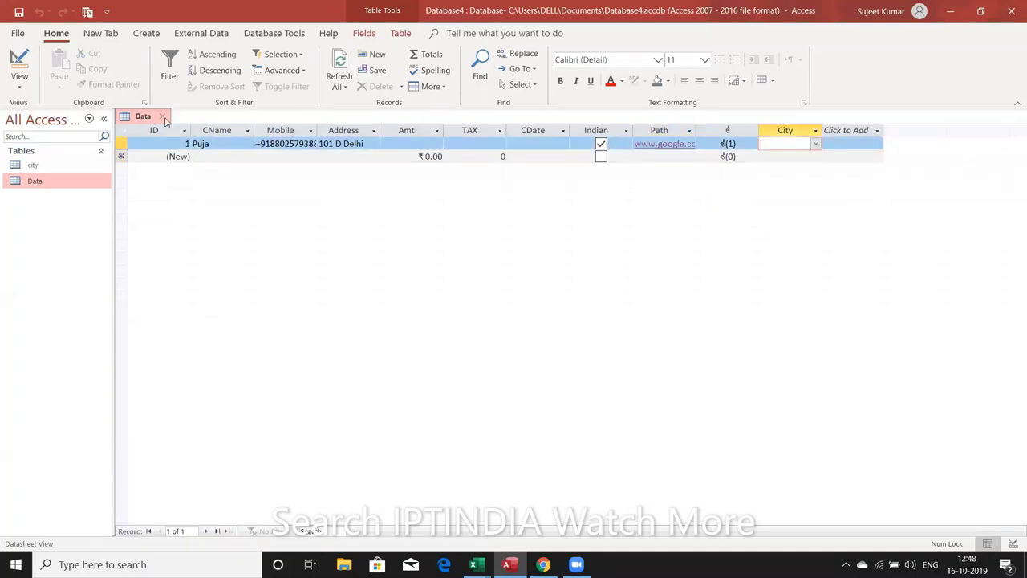
left_click(166, 119)
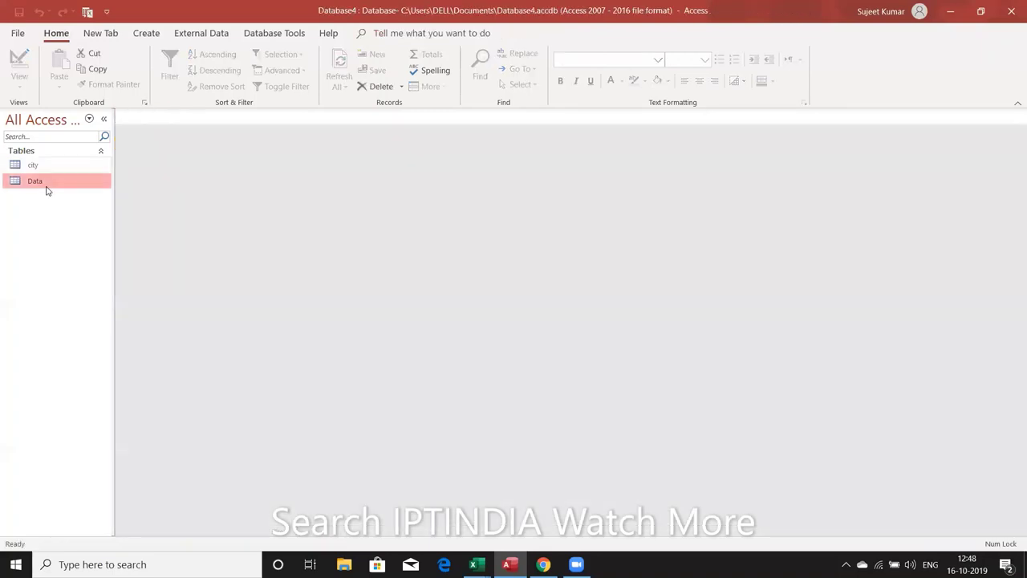
Step: Reopen Data and confirm Muzaffarpur now appears in the City list
double_click(46, 187)
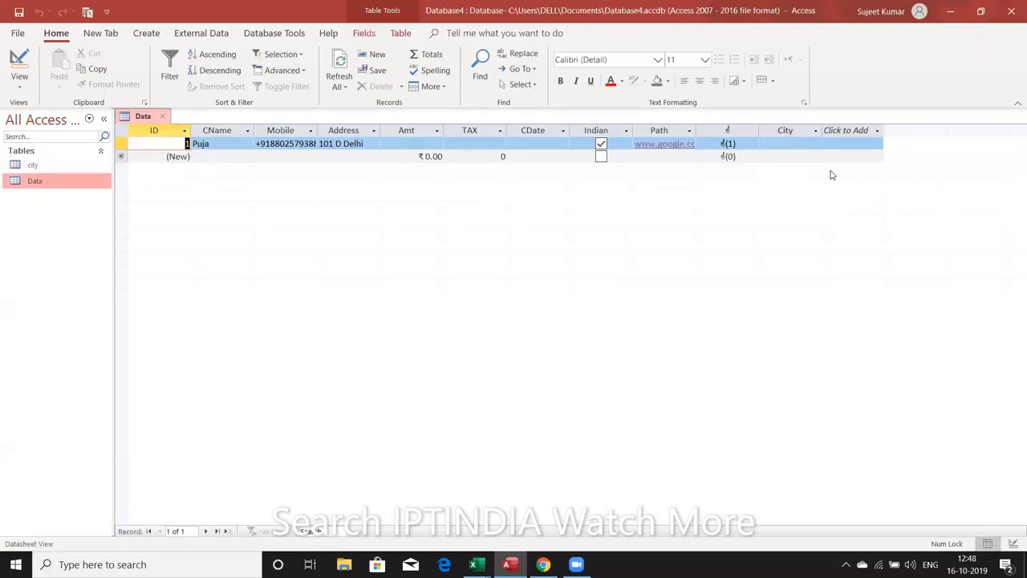
left_click(801, 142)
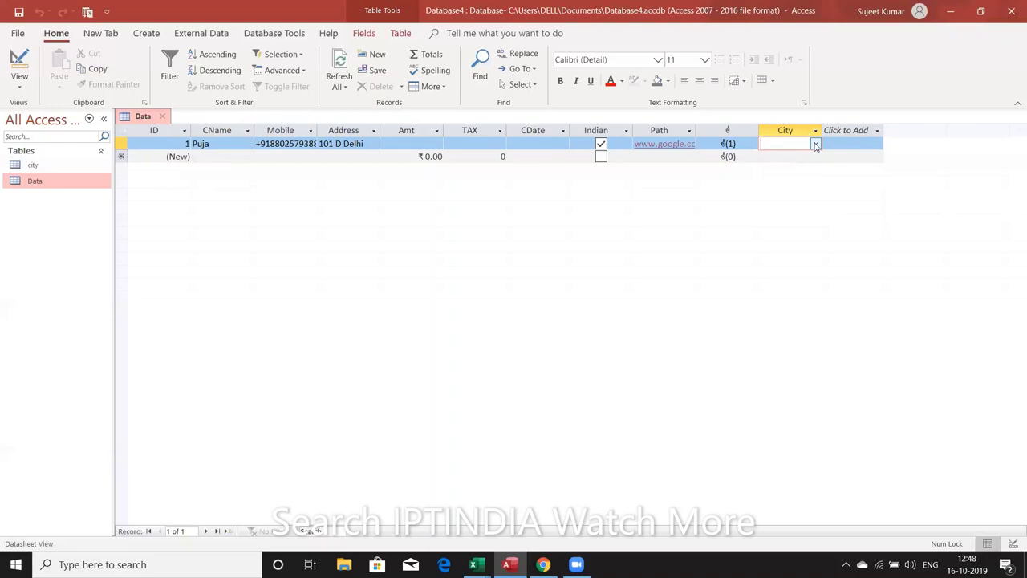
left_click(815, 144)
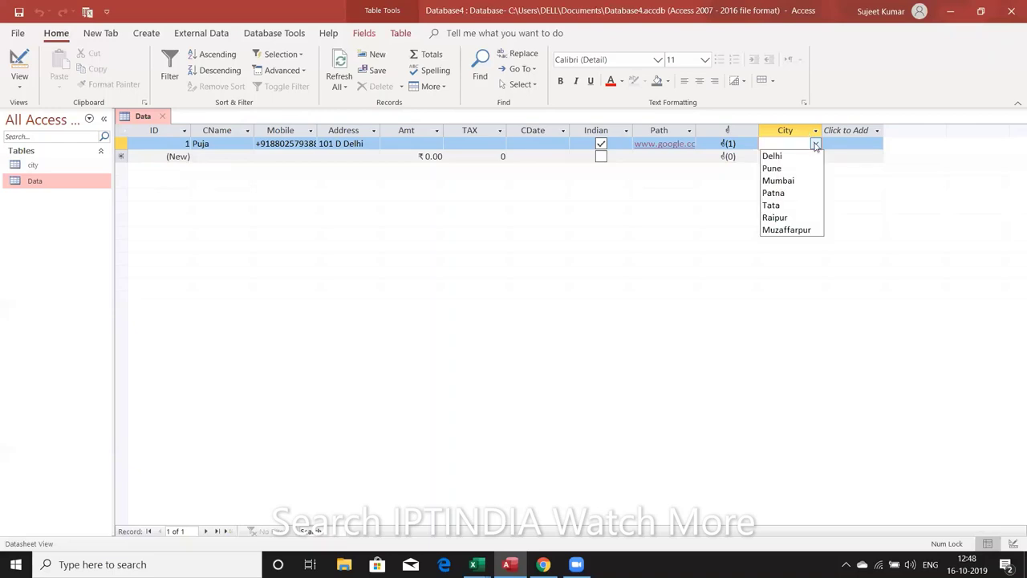
key("Escape")
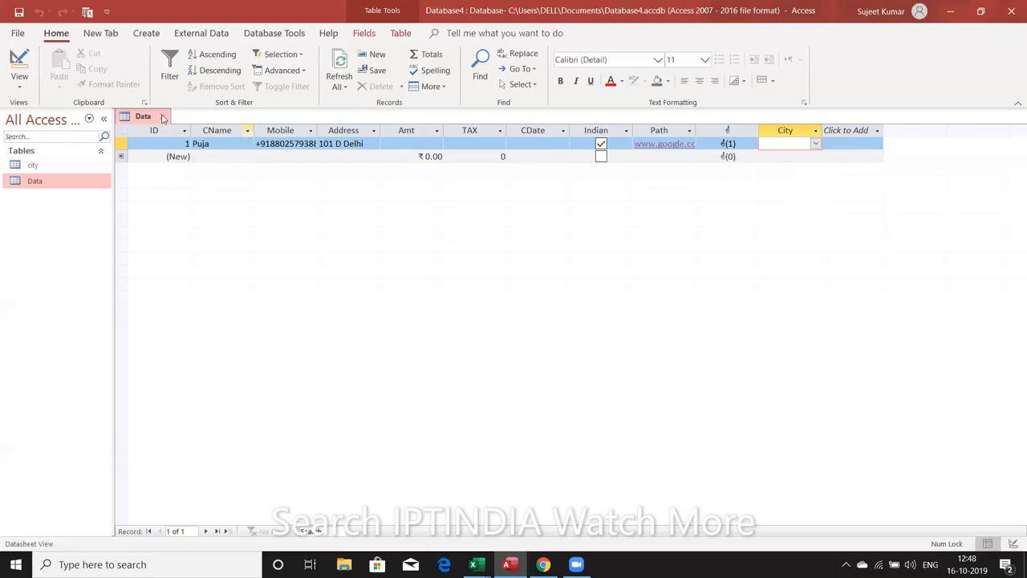
left_click(165, 119)
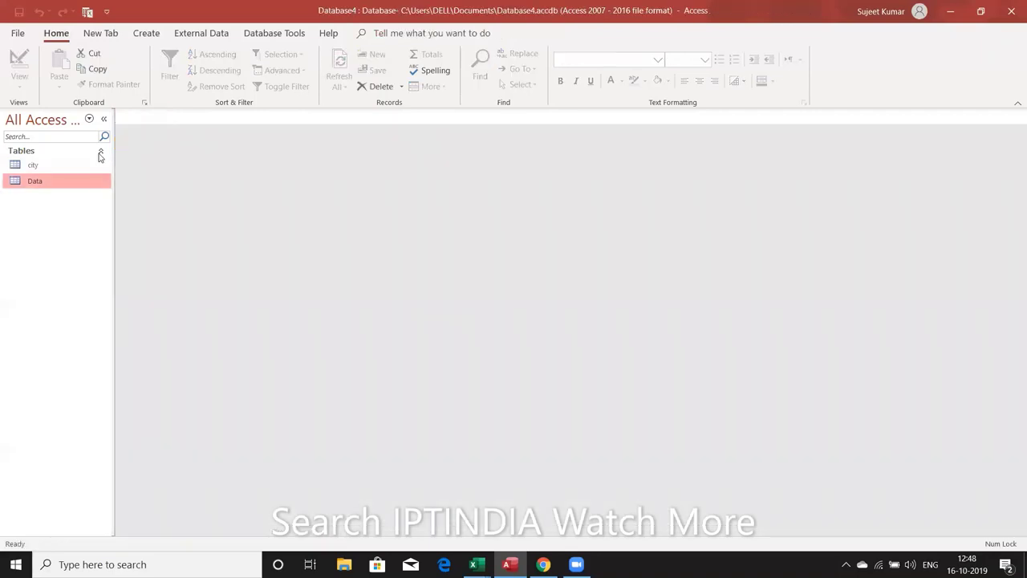
Step: Reopen Data, set Puja's City to Delhi, and close the table
double_click(82, 186)
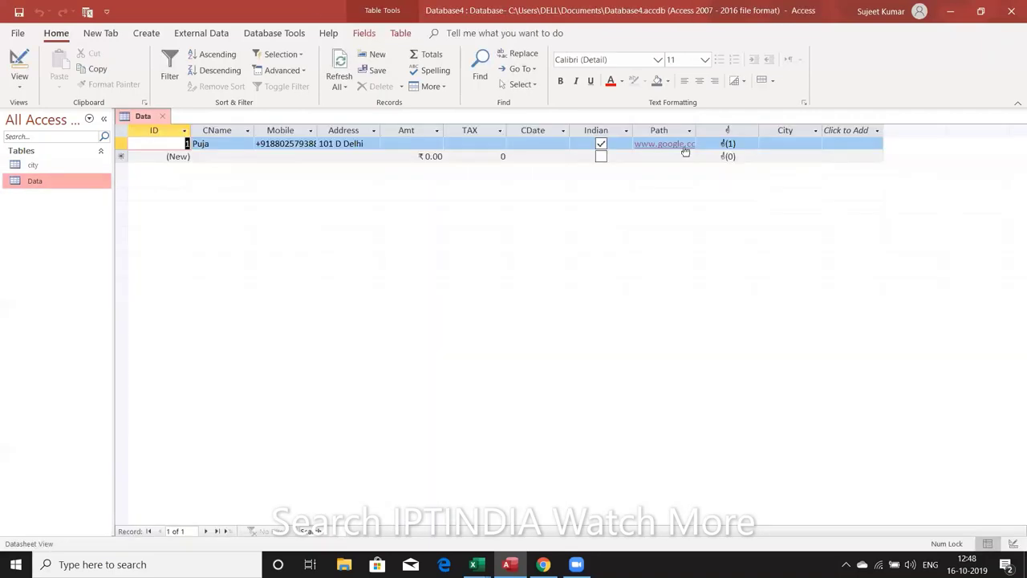
left_click(779, 142)
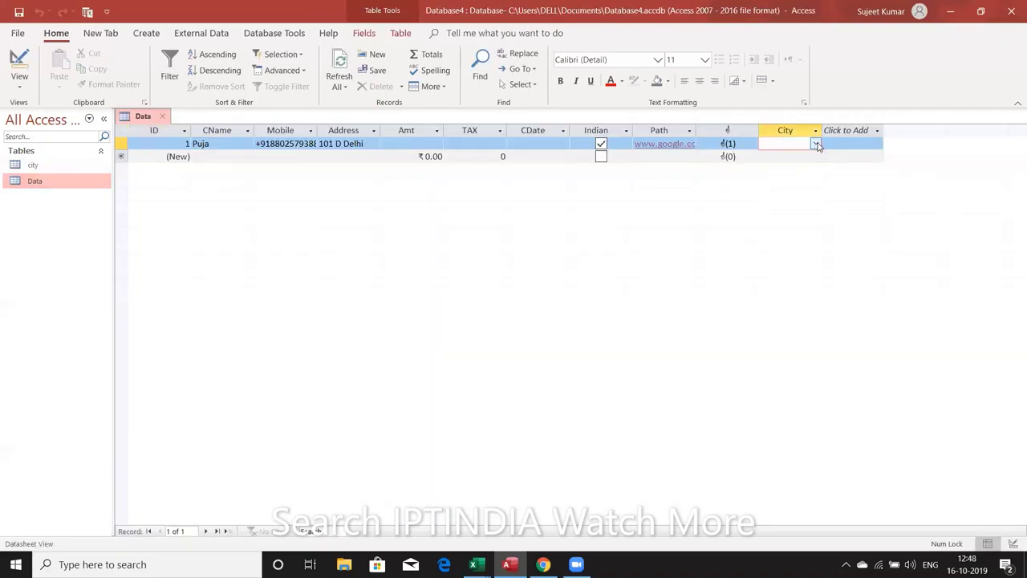
left_click(815, 144)
left_click(808, 159)
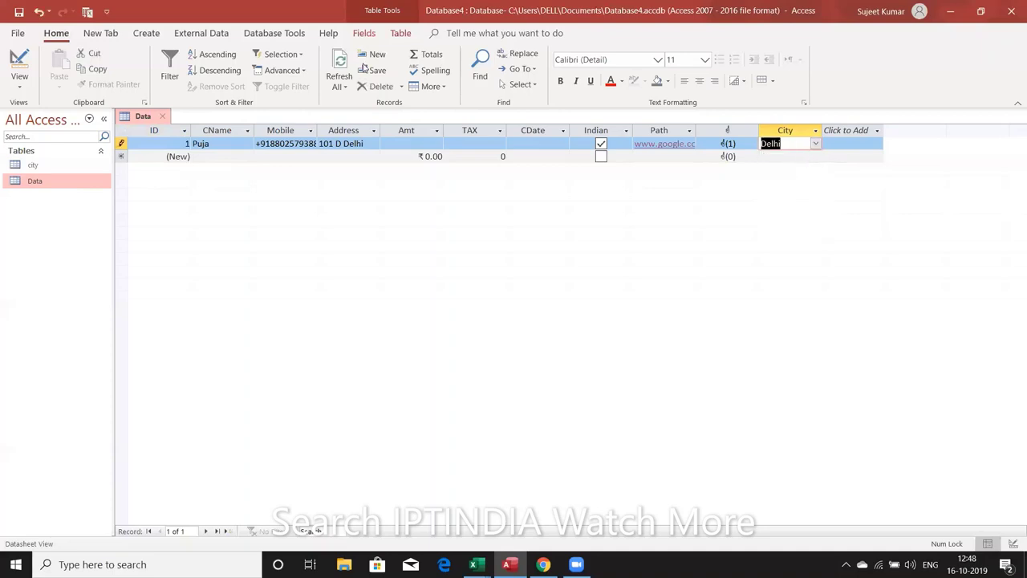
left_click(163, 119)
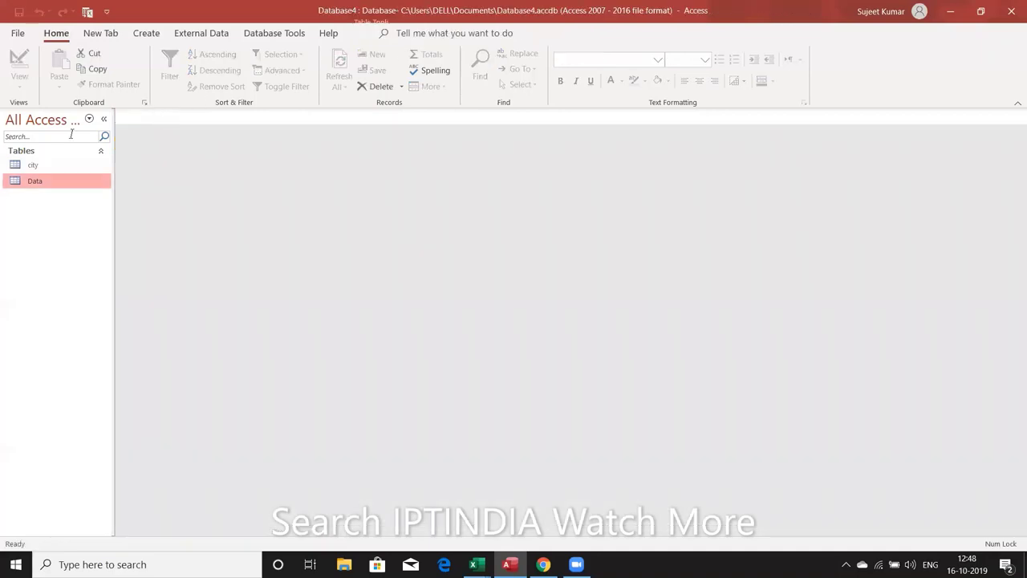
double_click(61, 166)
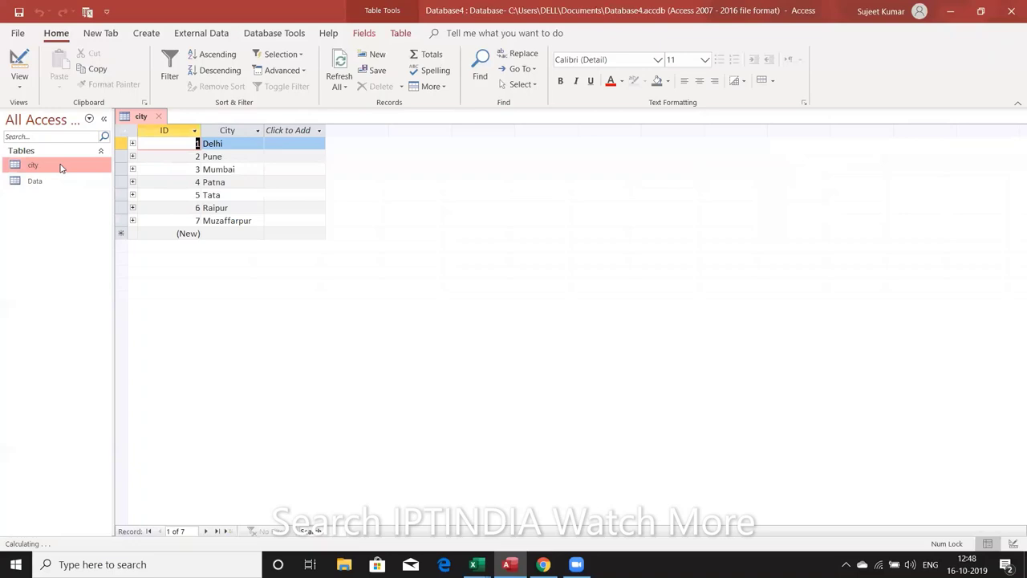
left_click(132, 145)
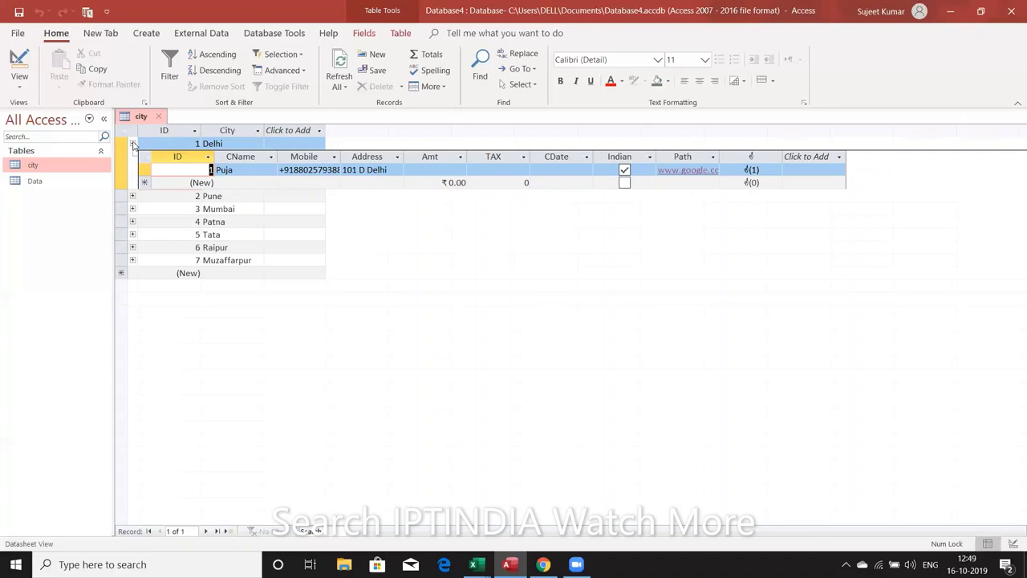
left_click(133, 145)
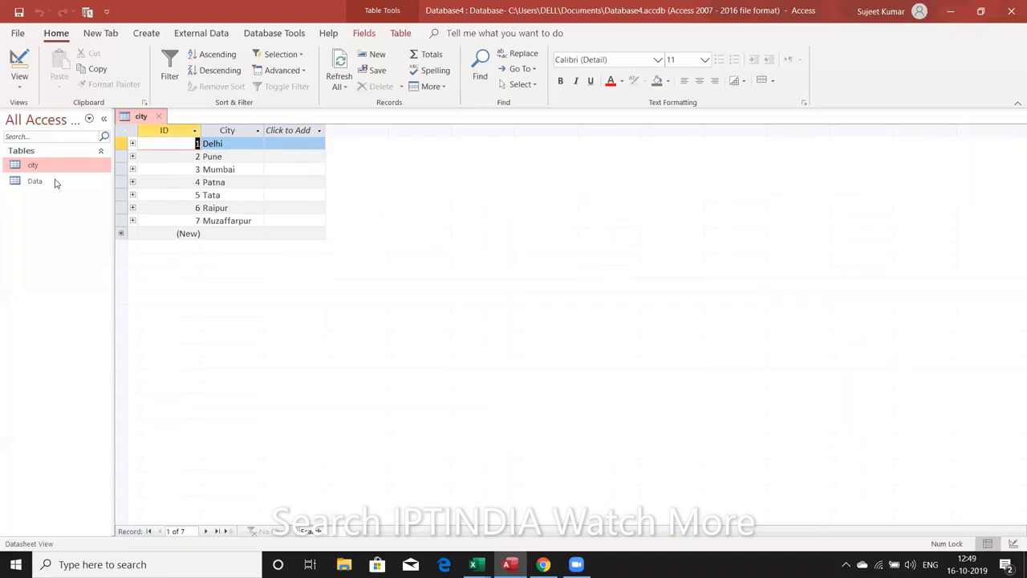
left_click(55, 181)
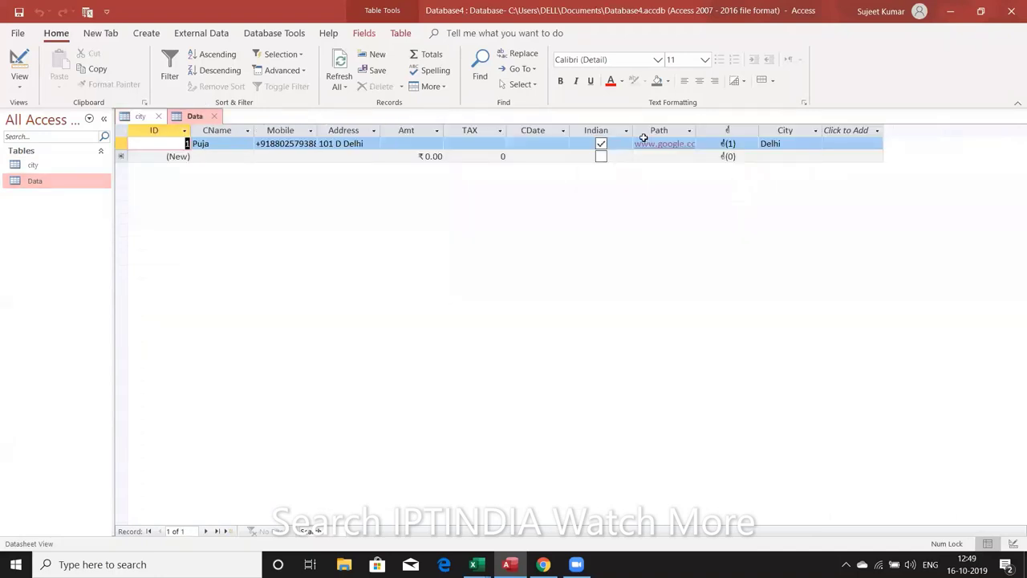
left_click(218, 119)
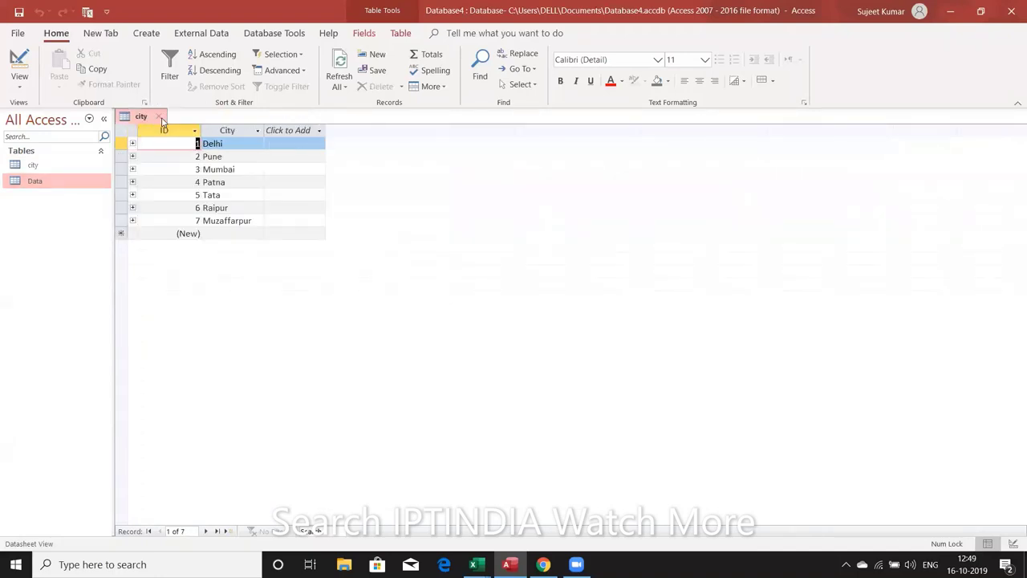
left_click(162, 119)
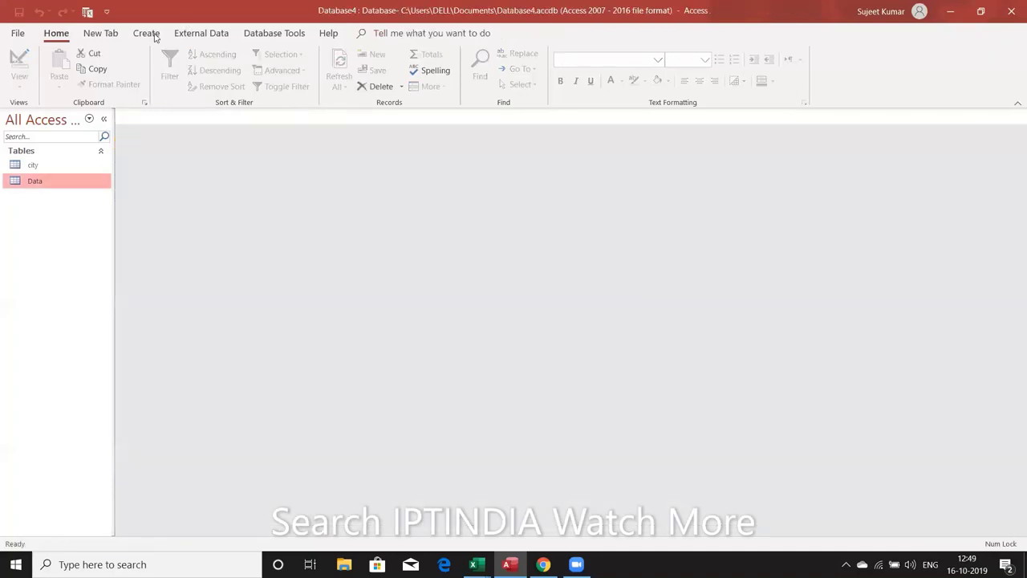
Step: Add a new blank Table1 from the Create tab
left_click(148, 33)
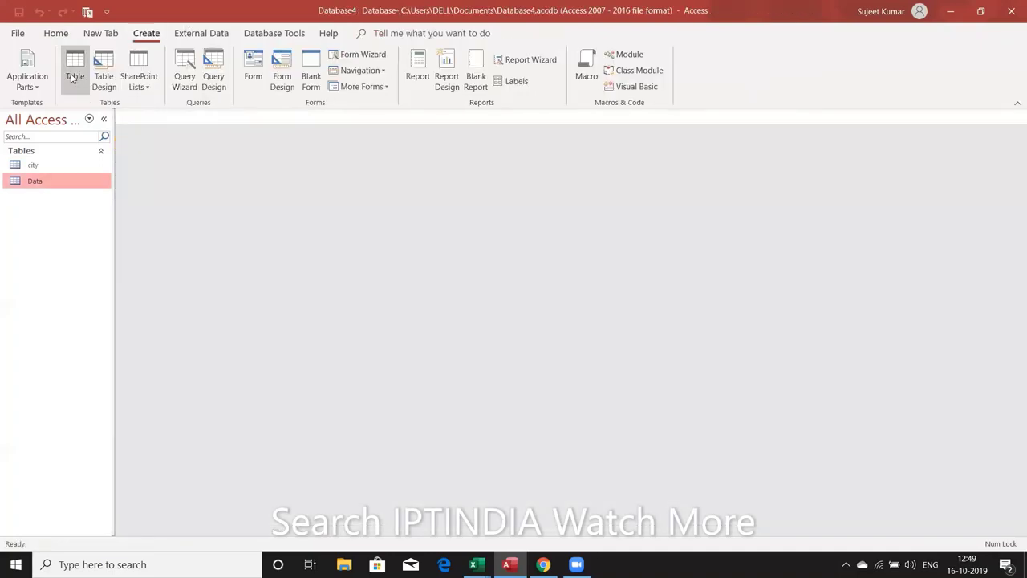
left_click(72, 78)
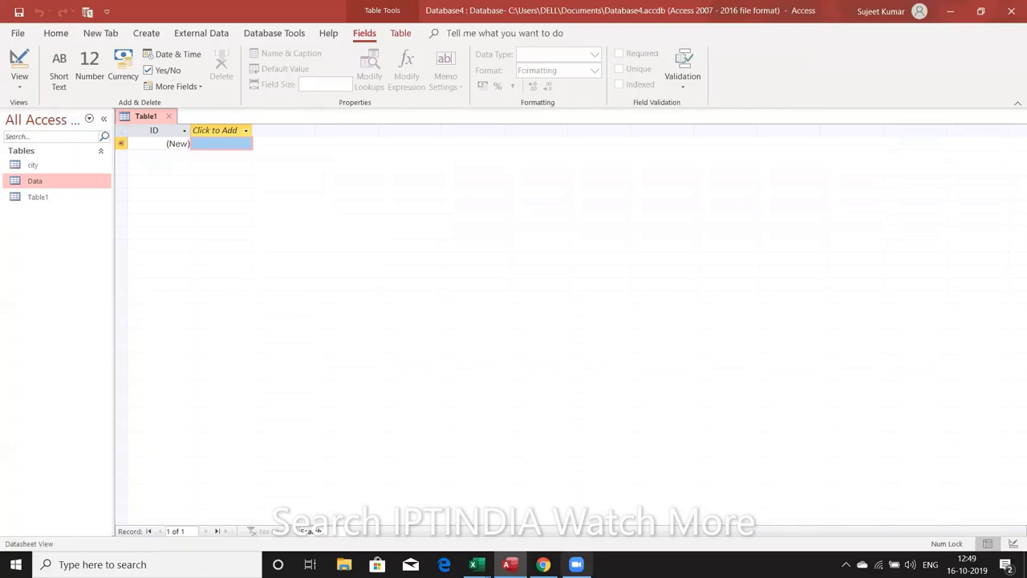
mouse_move(473, 564)
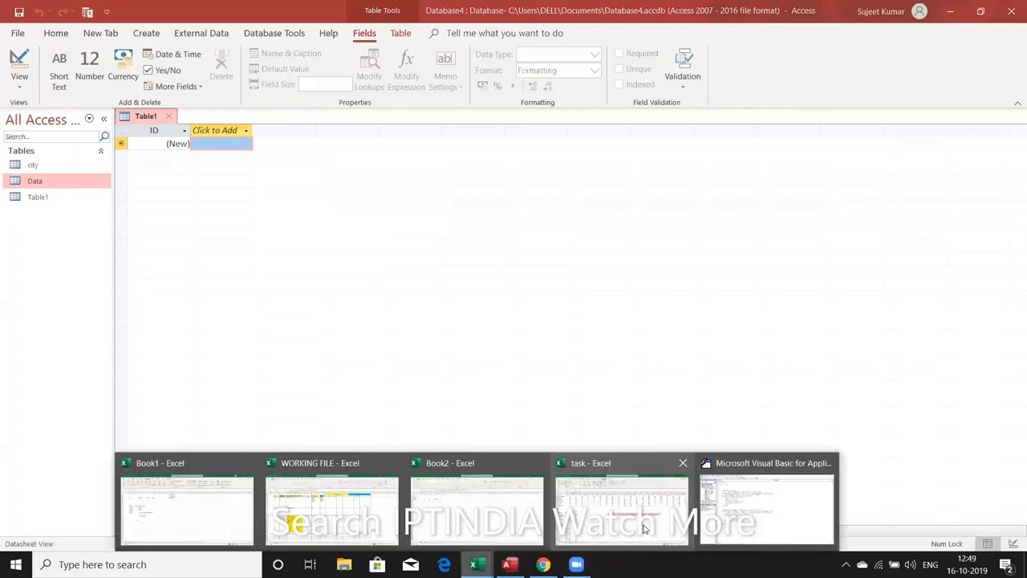
mouse_move(642, 527)
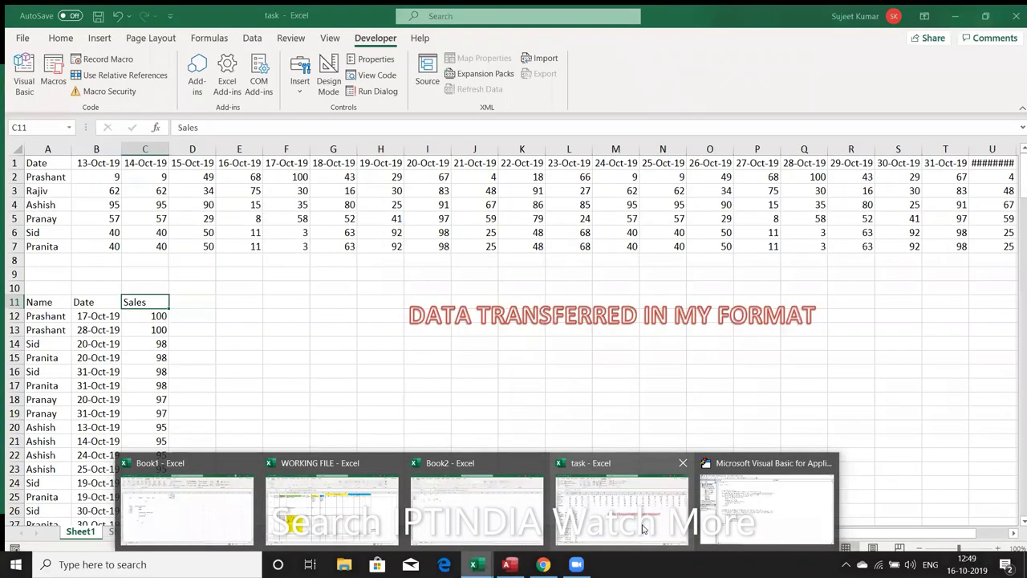
Step: Switch to Excel and open the Data workbook from the recent list
left_click(495, 518)
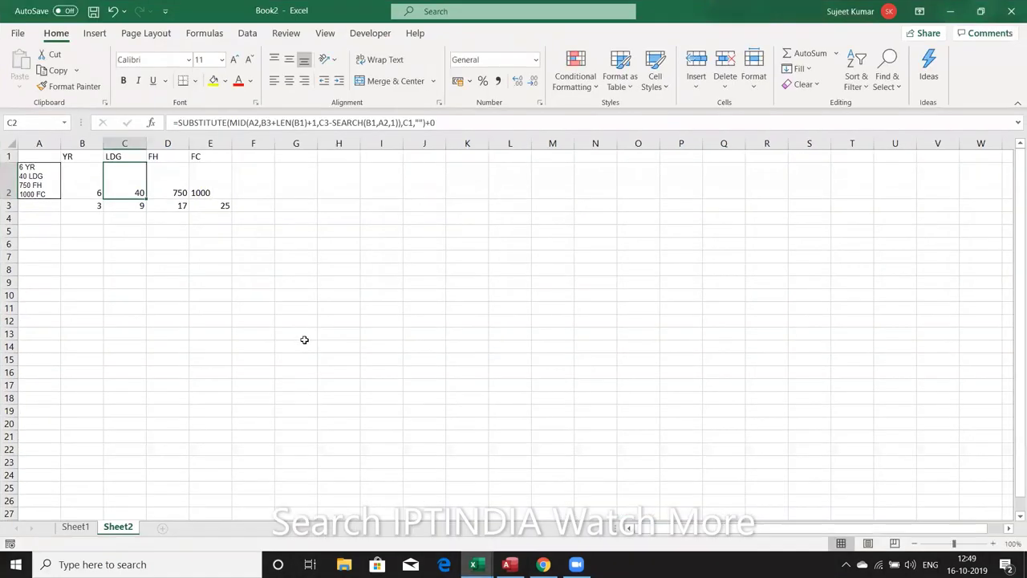
left_click(18, 34)
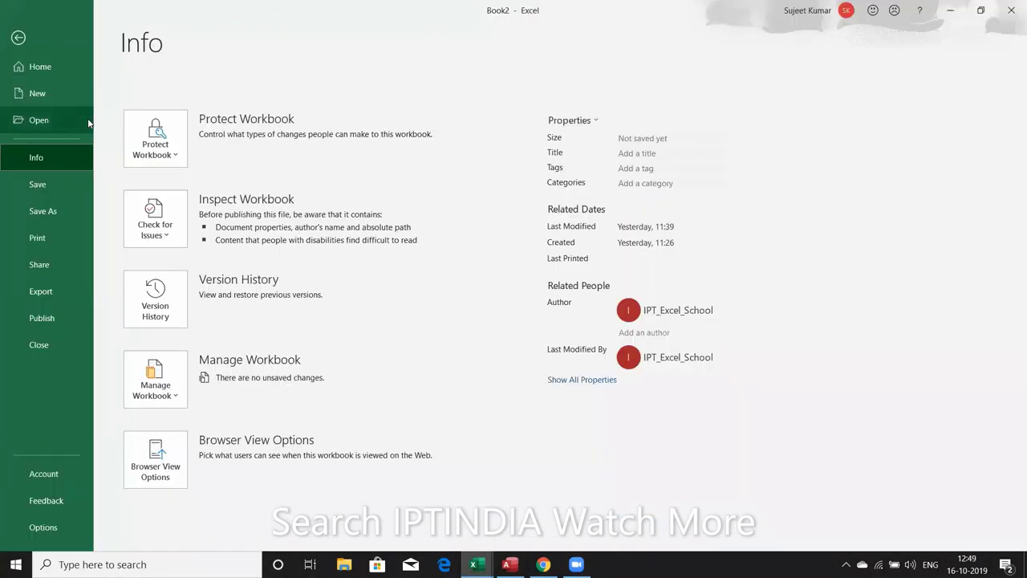
left_click(89, 121)
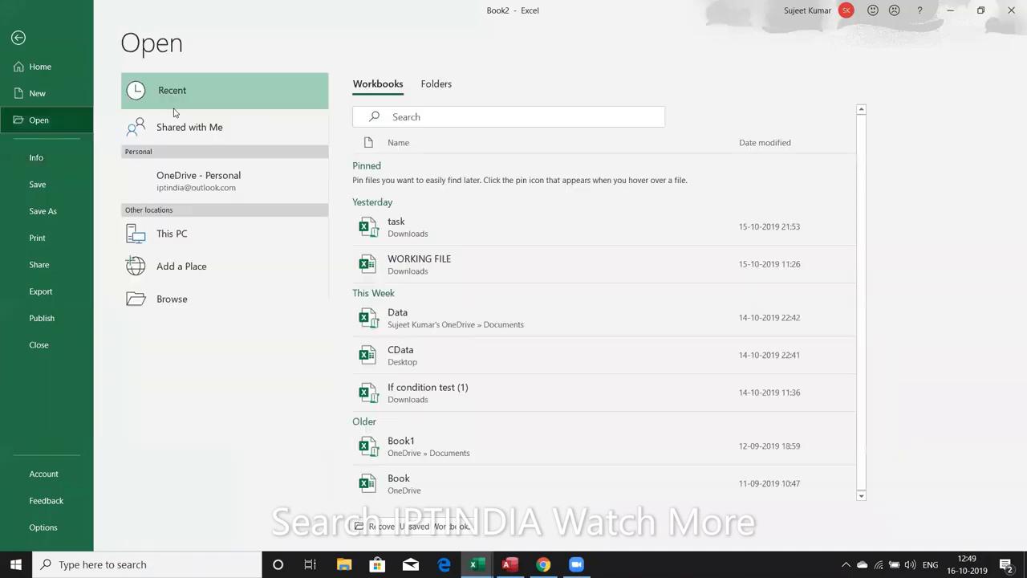
left_click(583, 315)
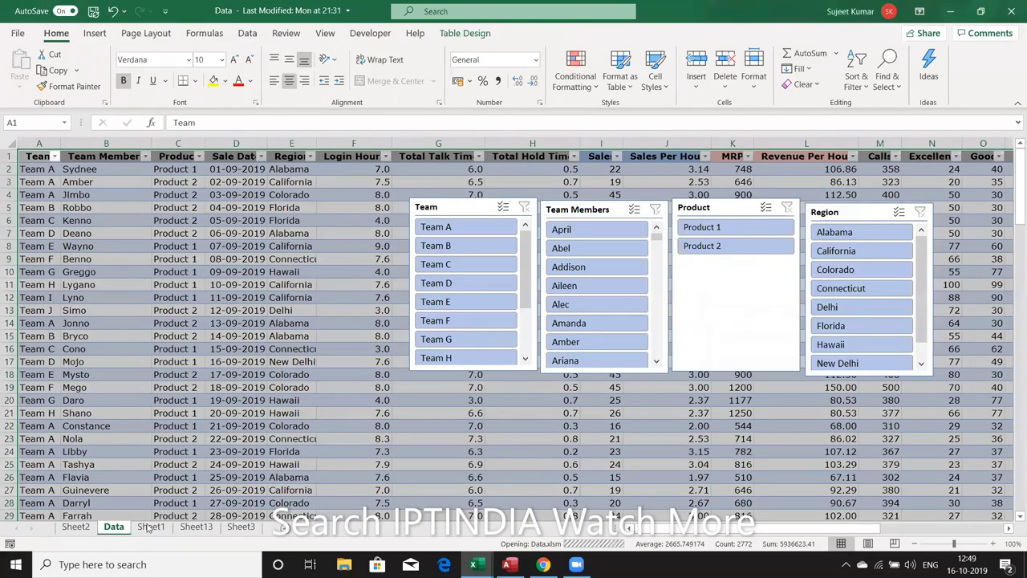
Step: Select the Data sheet's range A1:U132 and copy it
left_click(148, 527)
left_click(120, 528)
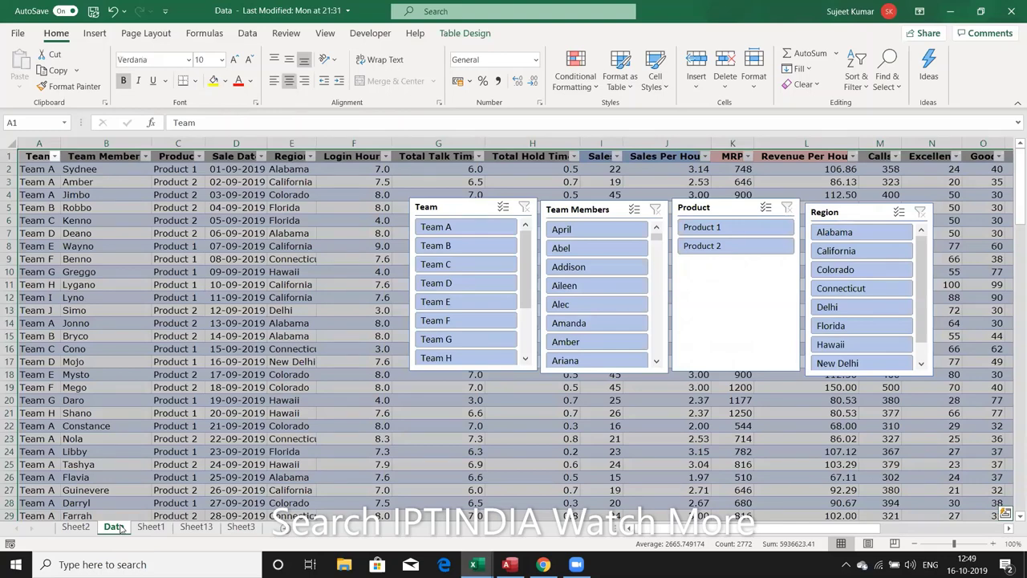
key("Down")
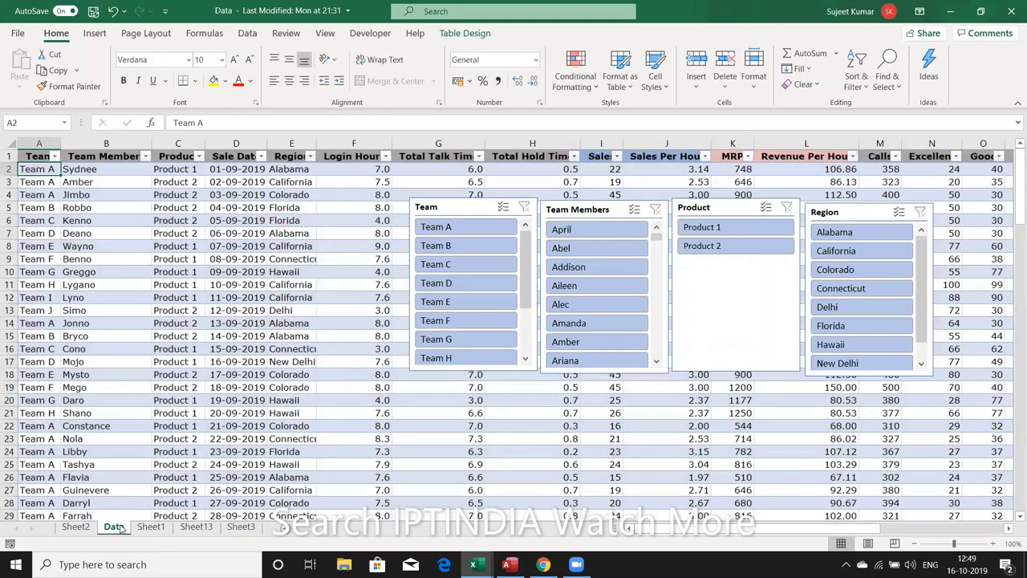
key("Right")
key("Right")
key("Right")
key("Home")
key("Up")
key("ctrl+shift+End")
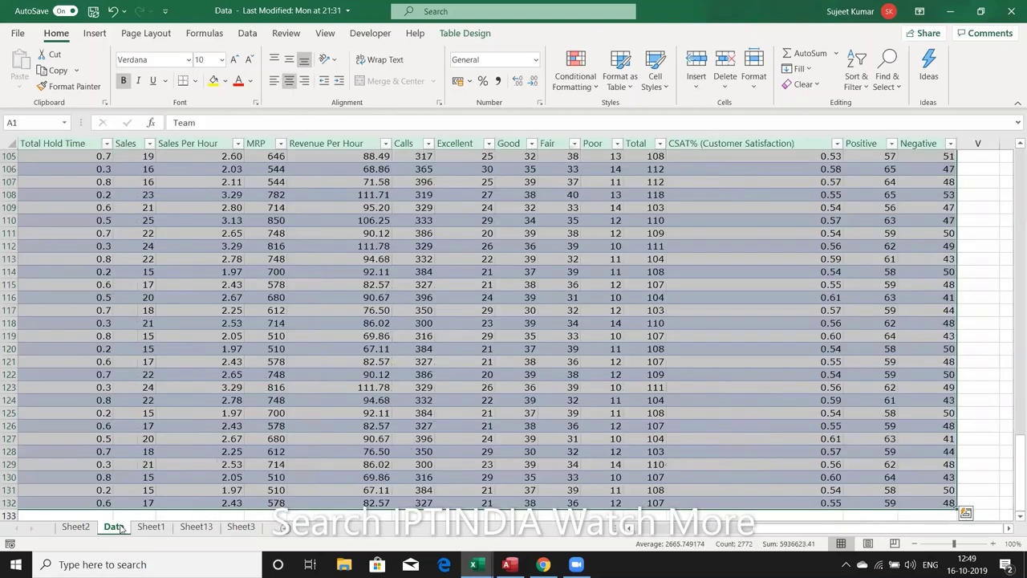
key("ctrl+c")
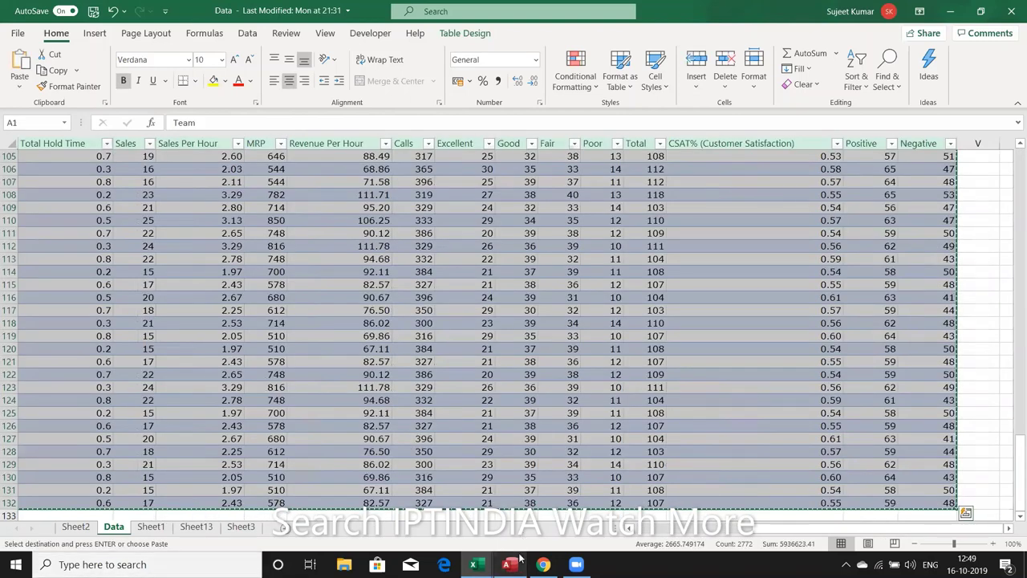
left_click(519, 560)
Step: Paste the copied Excel data into Table1, confirming the 131 records
left_click_drag(179, 131, 226, 134)
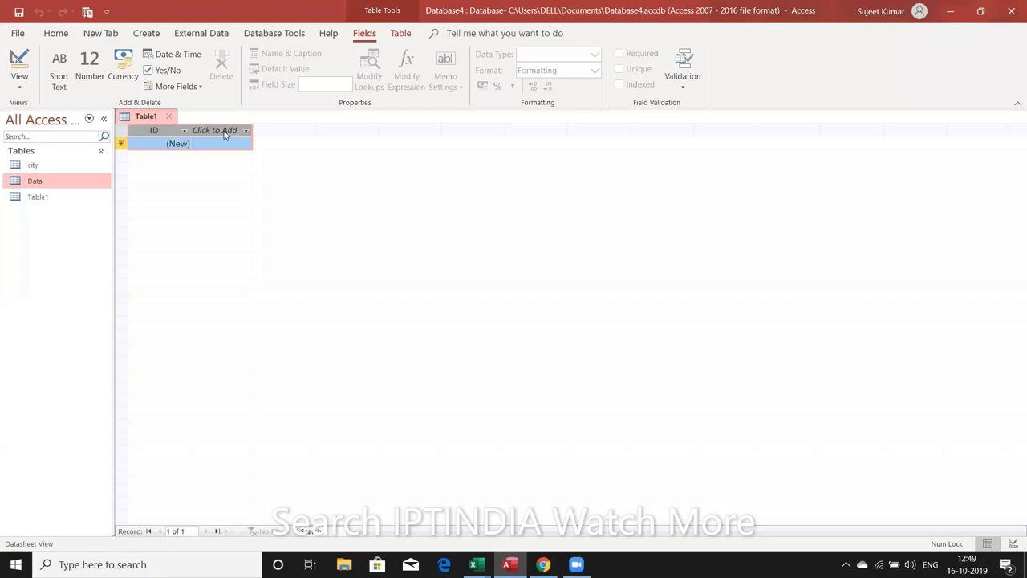
left_click(225, 134)
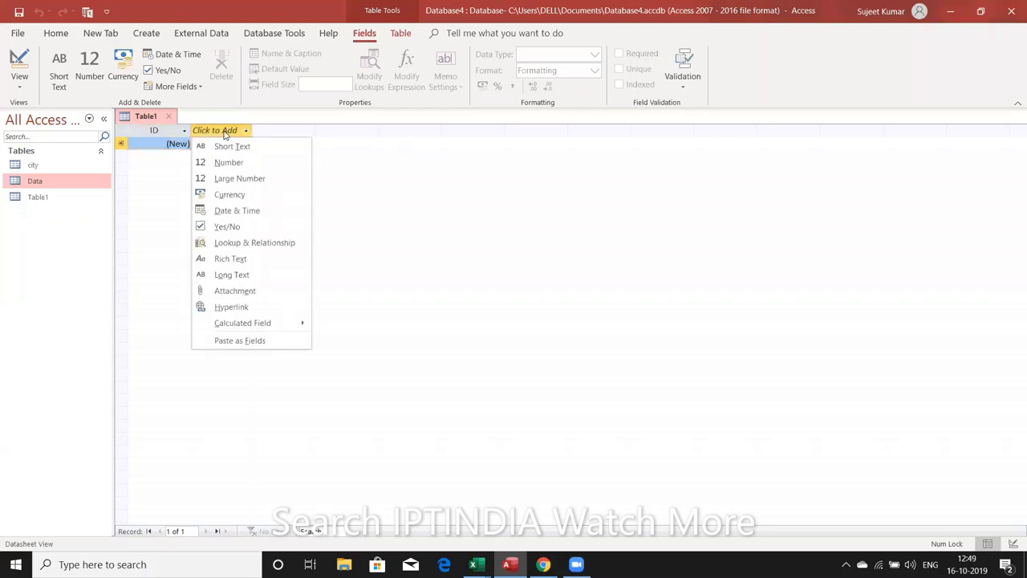
left_click(156, 120)
left_click(159, 131)
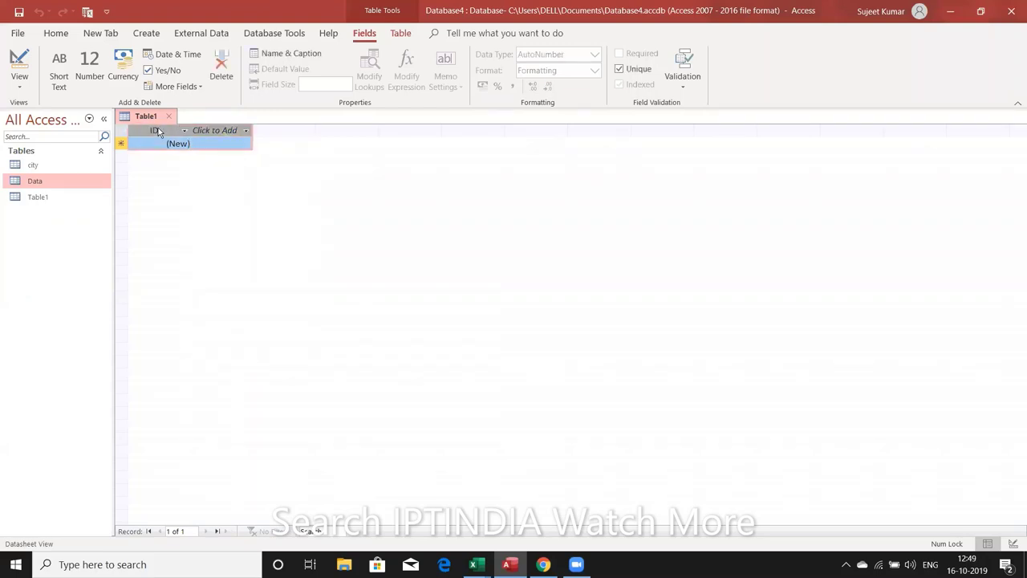
double_click(155, 129)
key("ctrl+v")
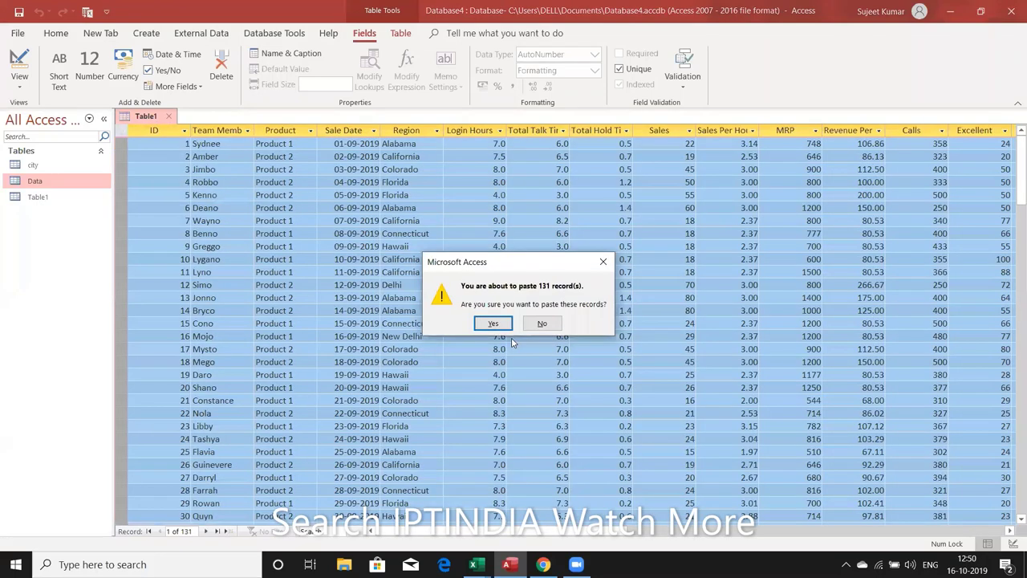
left_click(492, 323)
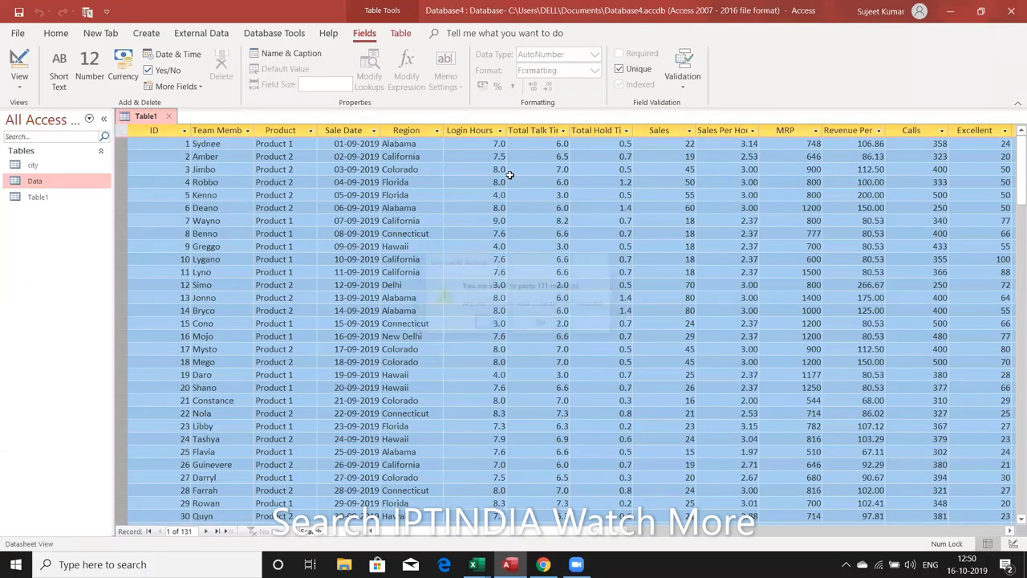
Step: Close Table1 and save it under the name Table1
left_click(425, 130)
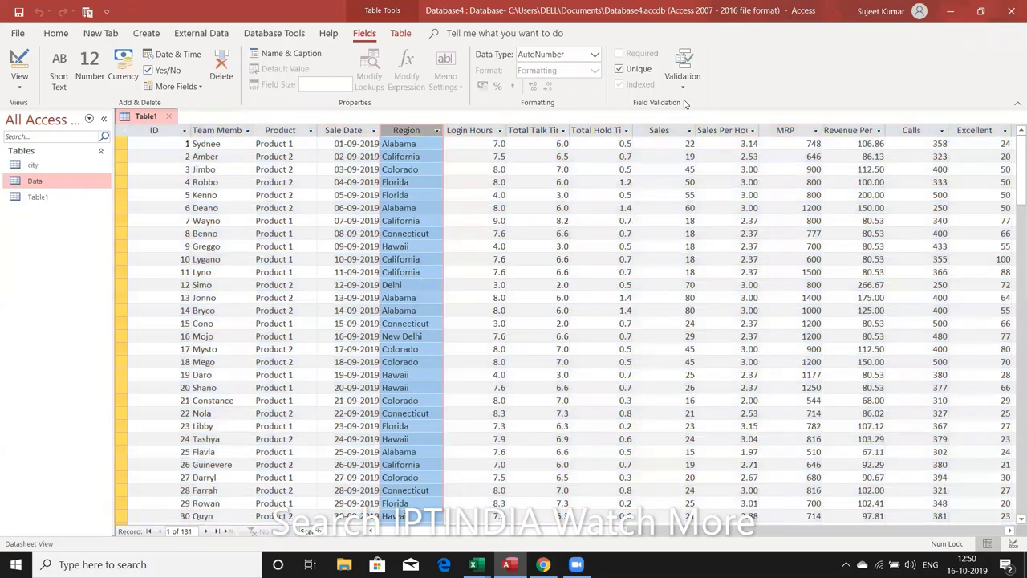
left_click(168, 116)
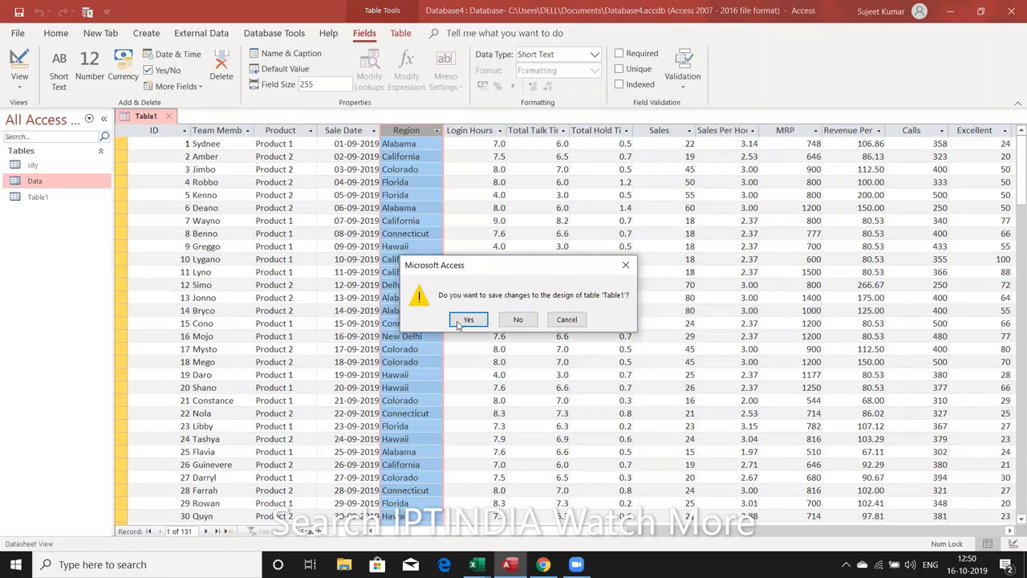
left_click(459, 323)
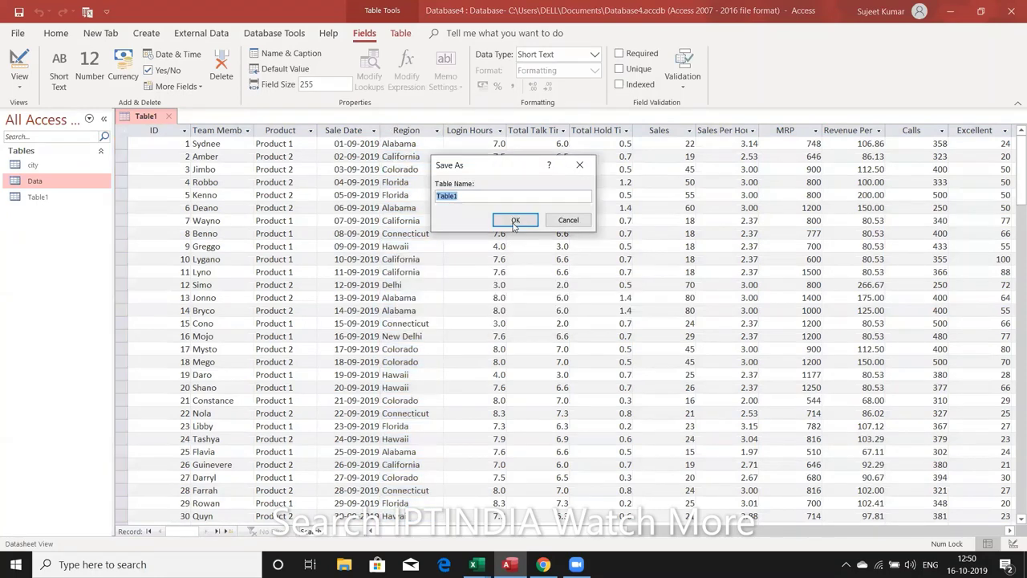
left_click(515, 221)
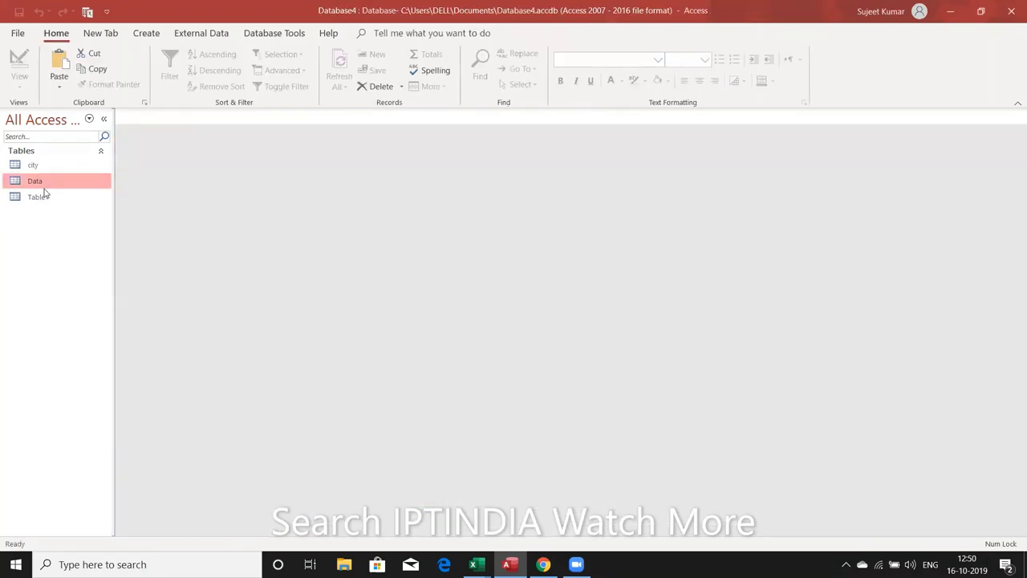
Step: Close Data, reopen Table1 to review its Region column, then close it
double_click(69, 181)
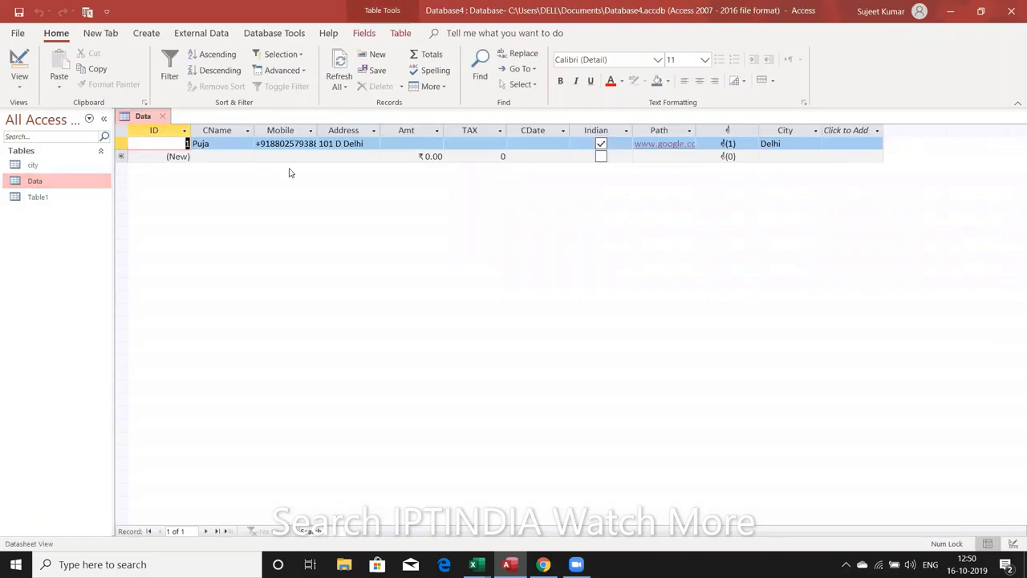
left_click(161, 117)
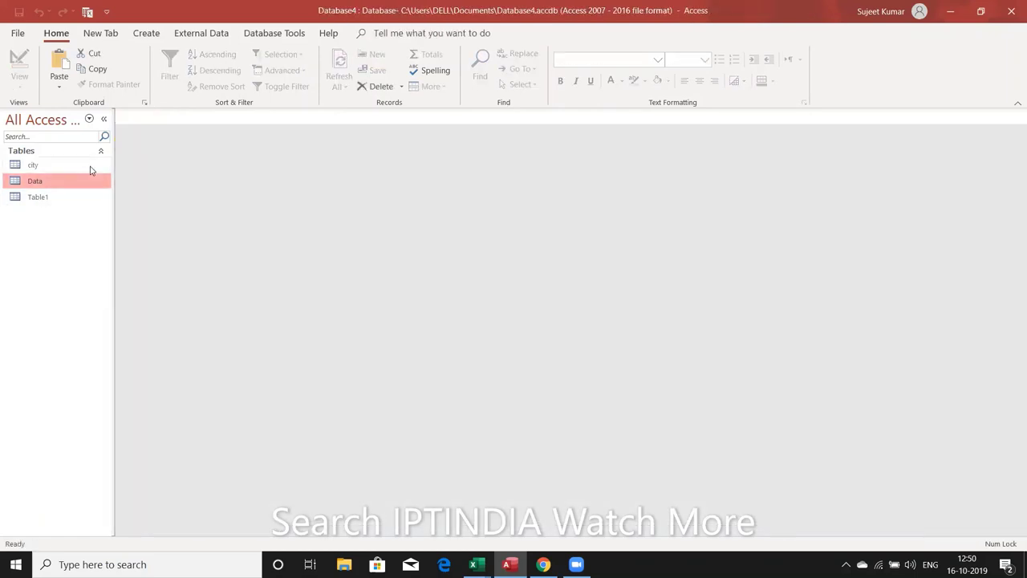
double_click(72, 205)
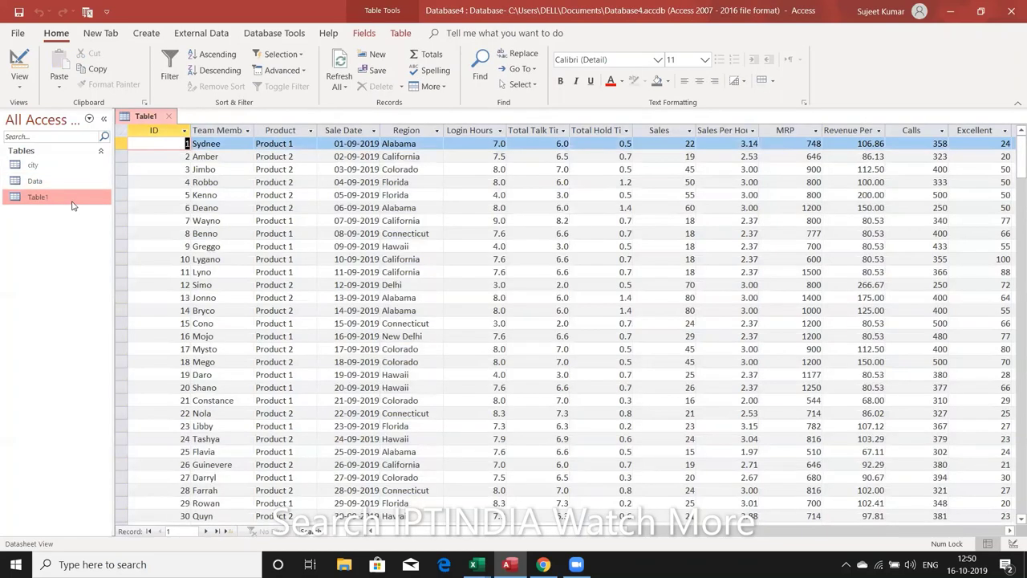
left_click(394, 133)
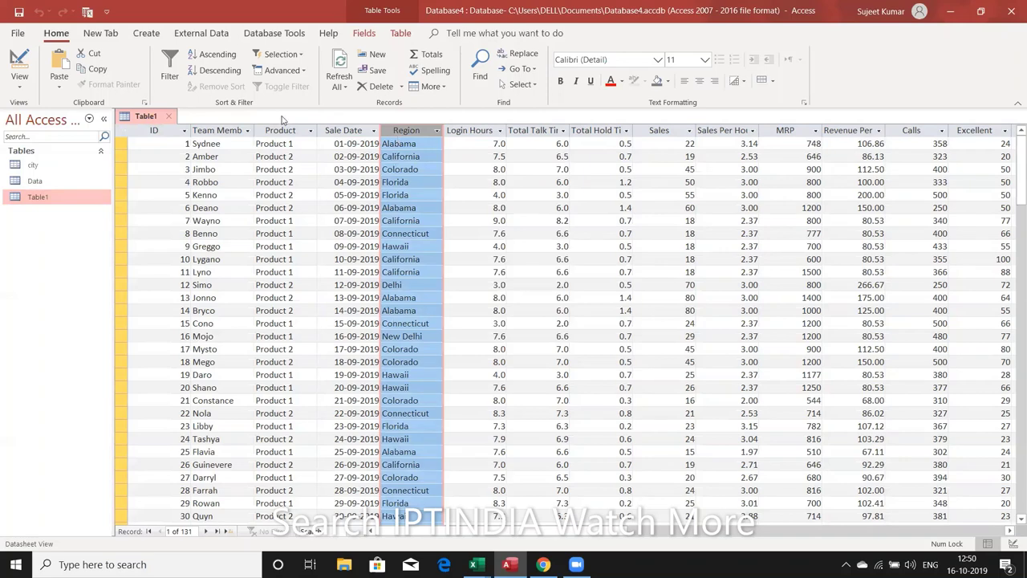
left_click(169, 118)
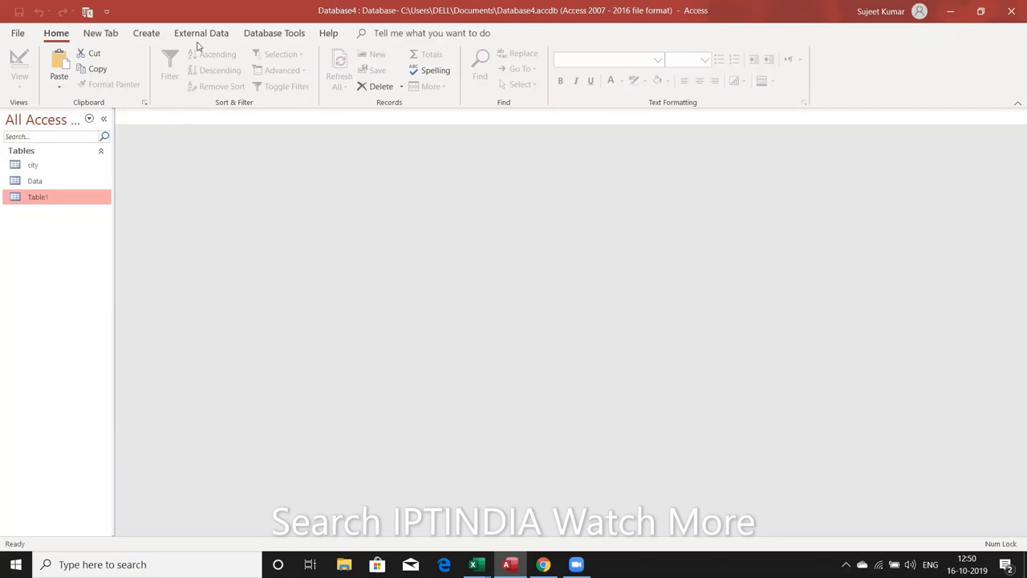
Step: Launch the Crosstab Query Wizard from the Create ribbon's Query Wizard
left_click(138, 36)
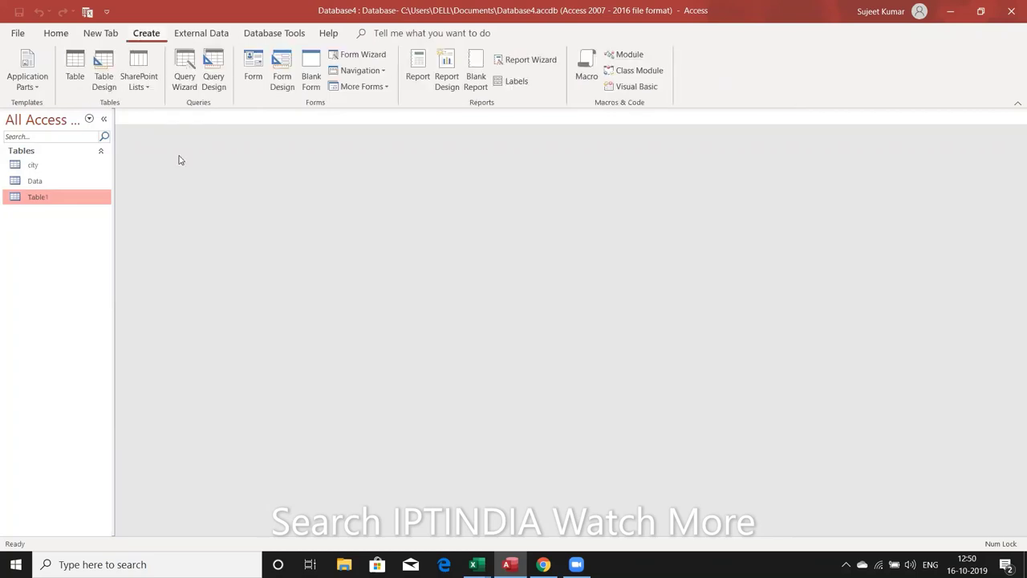
left_click(187, 88)
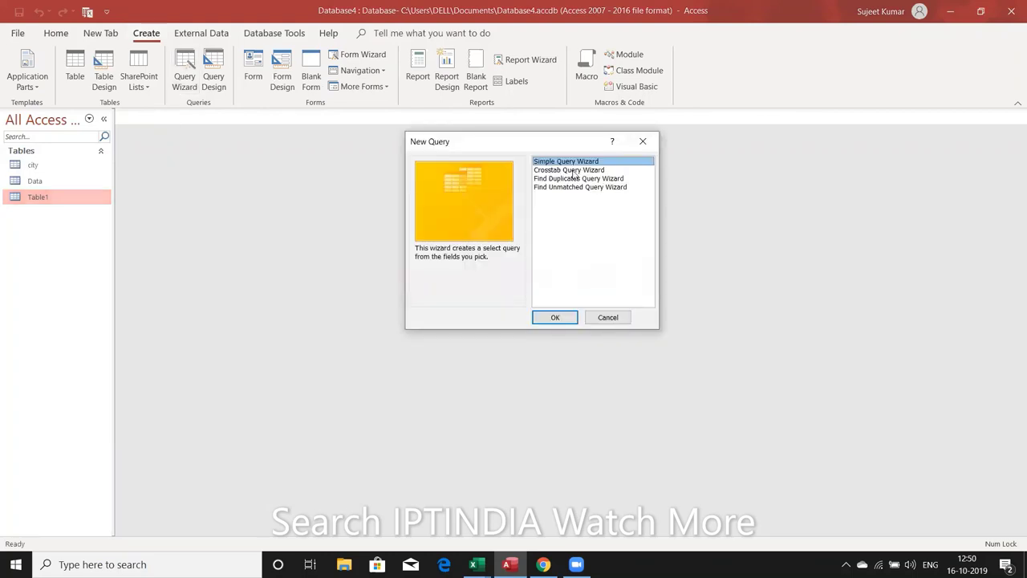
left_click(573, 170)
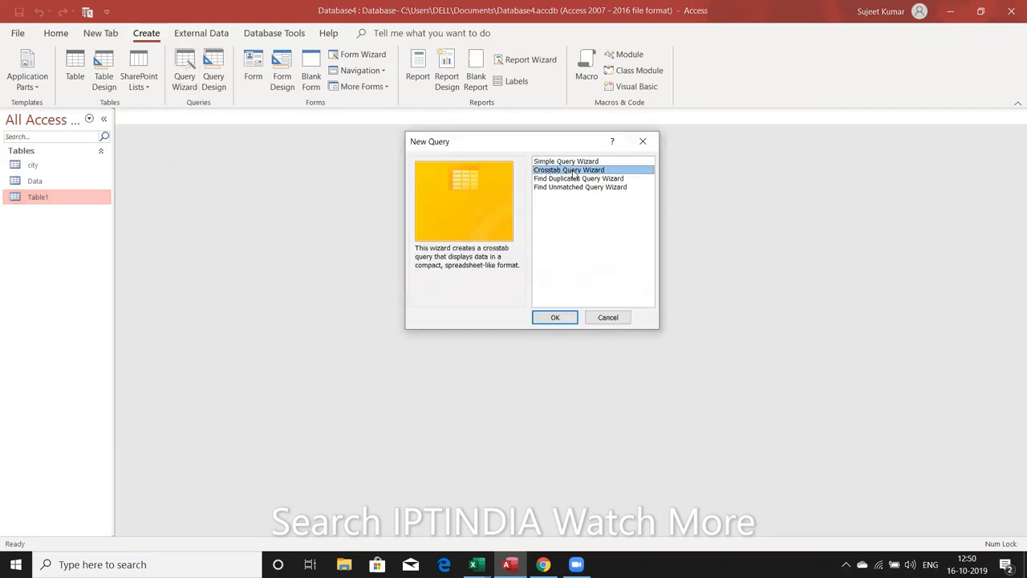
left_click(553, 318)
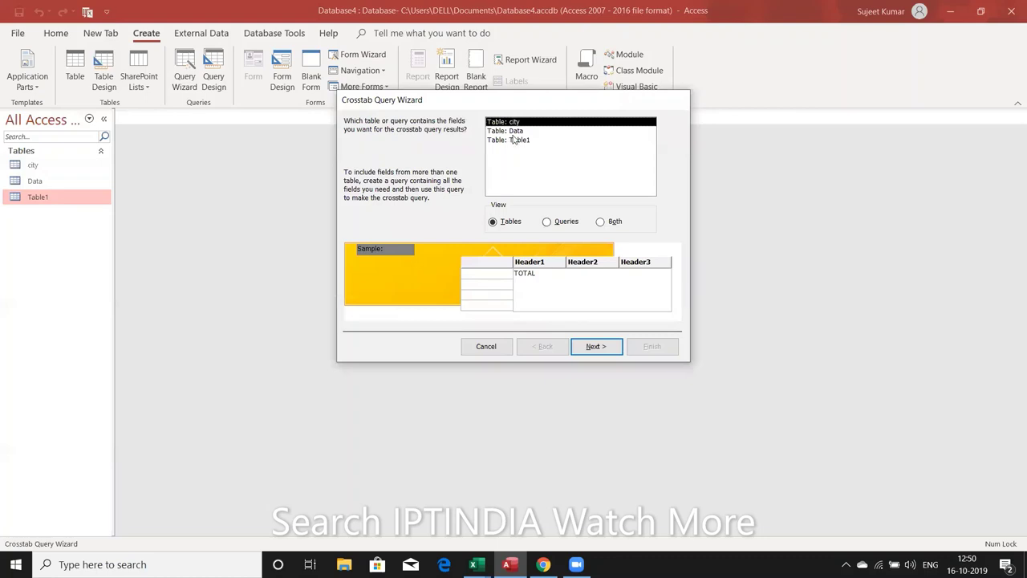
Step: Build Table1_Crosstab from Table1 with Region rows, ID columns and Count of Calls
left_click(517, 141)
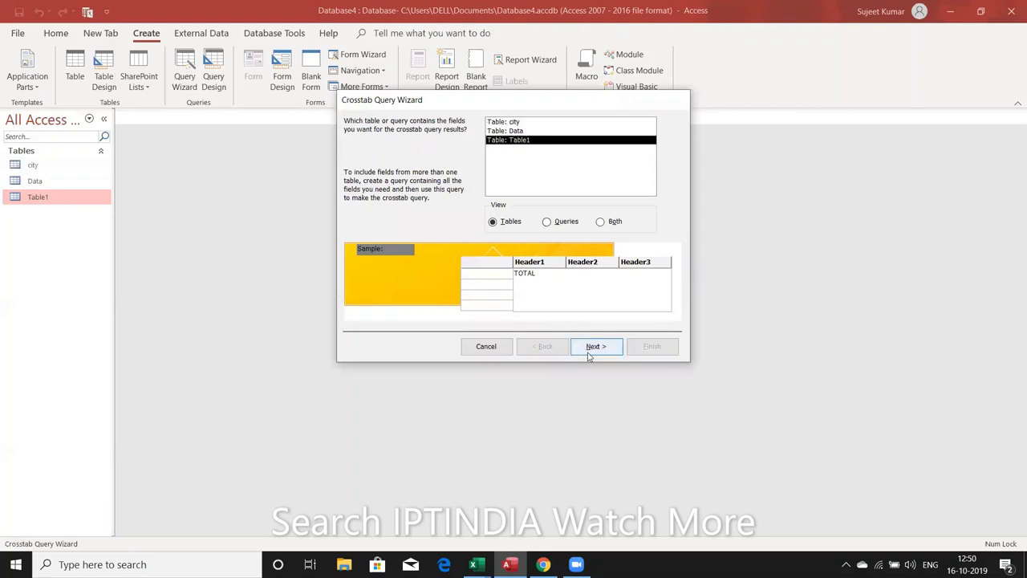
left_click(590, 353)
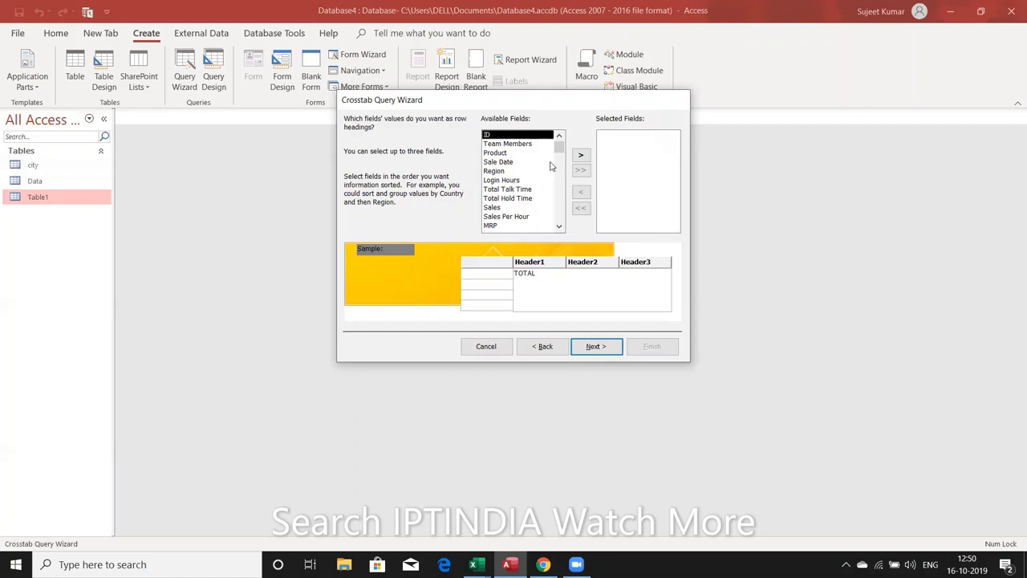
left_click(550, 171)
left_click(582, 154)
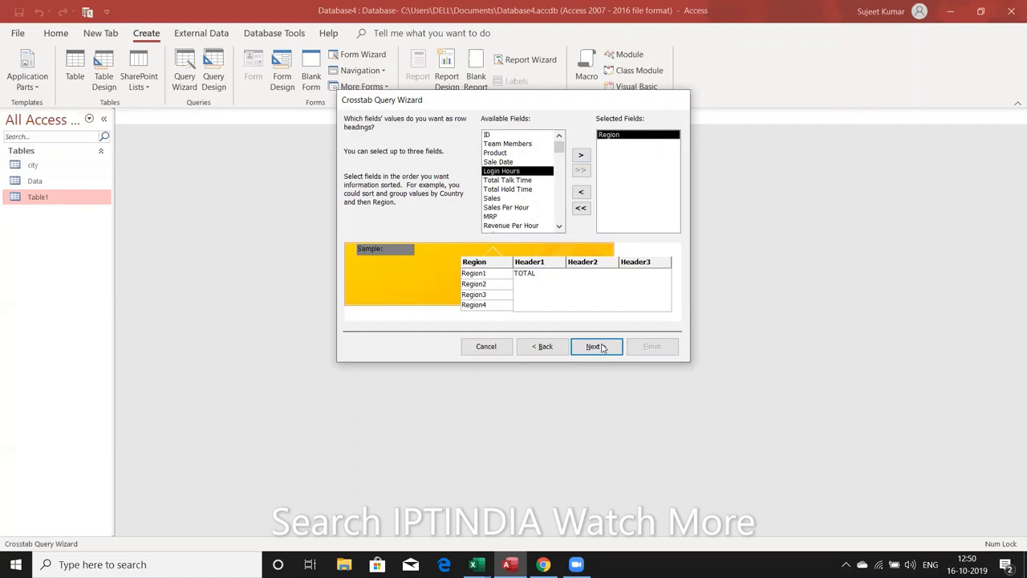
left_click(602, 346)
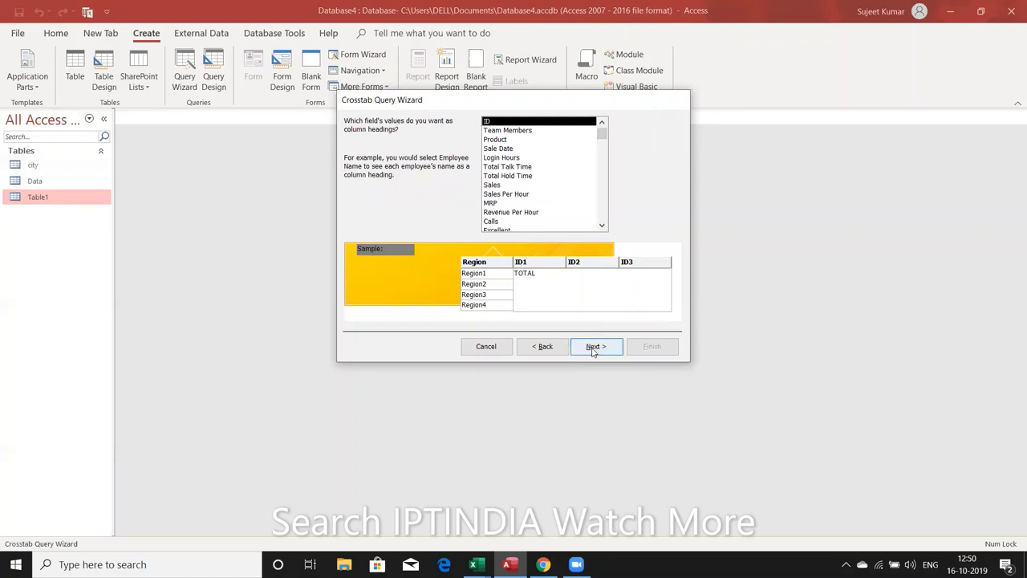
left_click(593, 350)
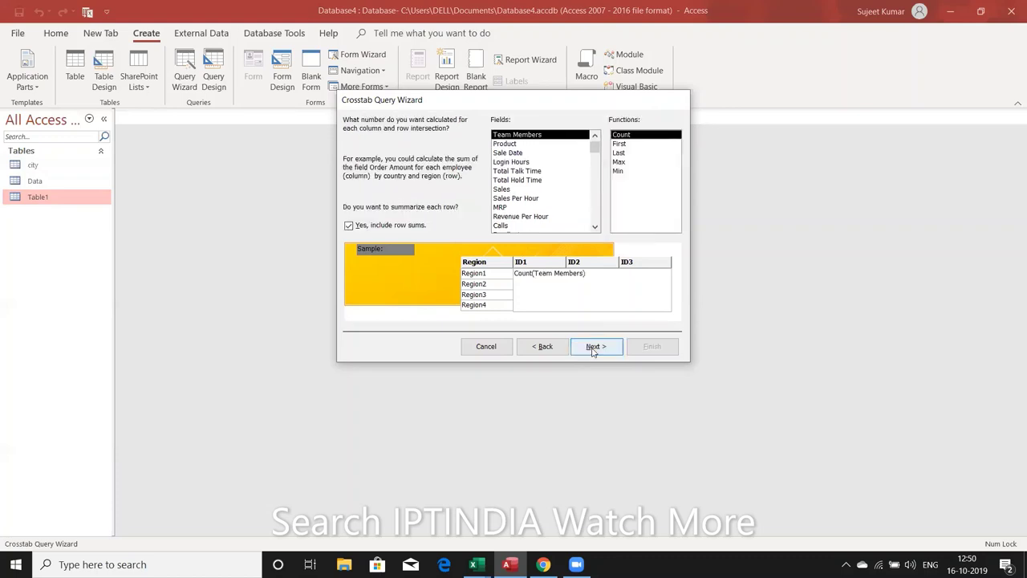
left_click(534, 226)
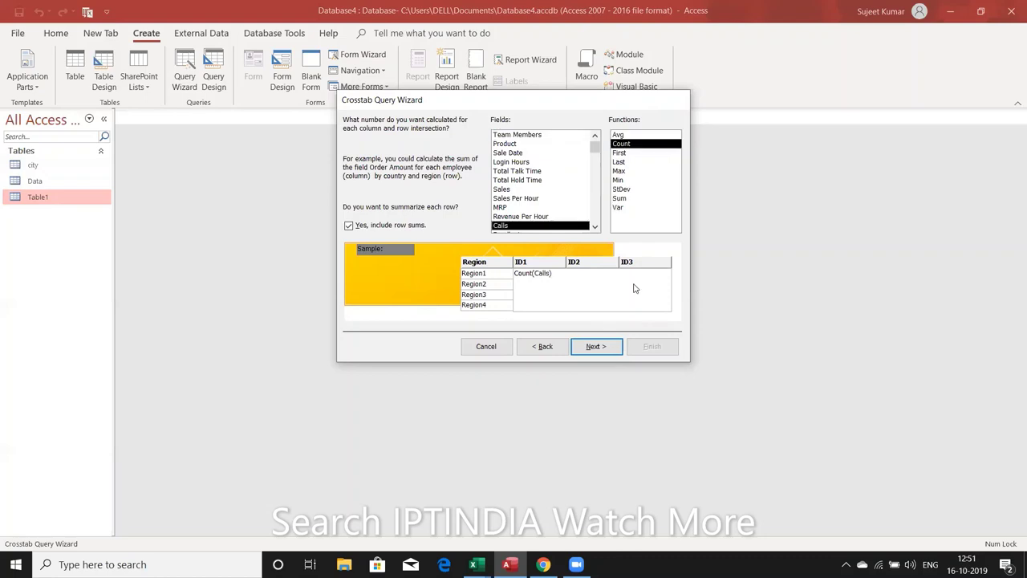
left_click(606, 349)
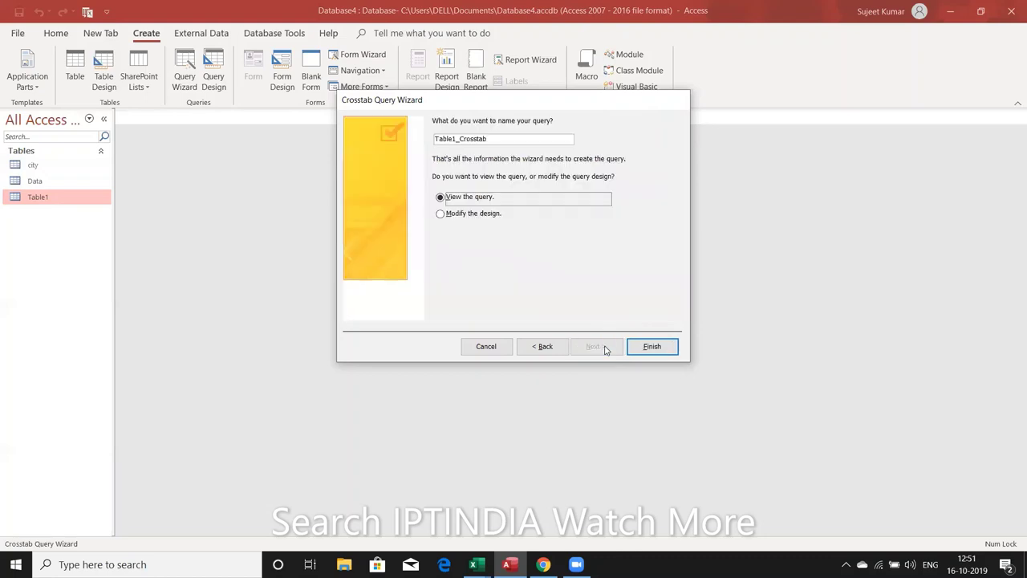
left_click(650, 347)
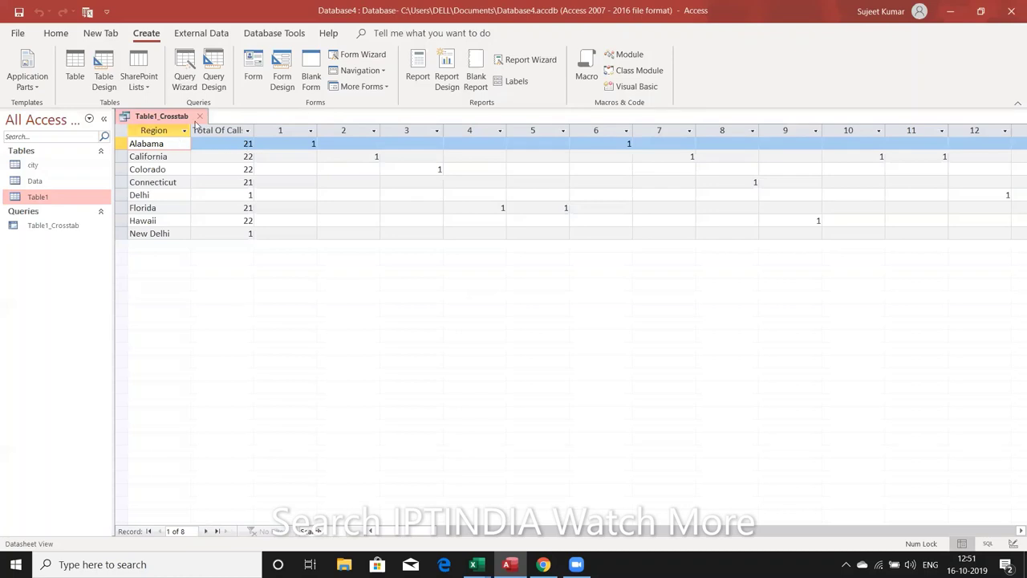
Step: Close the Table1_Crosstab results and bring up the Data table's shortcut menu
left_click(202, 119)
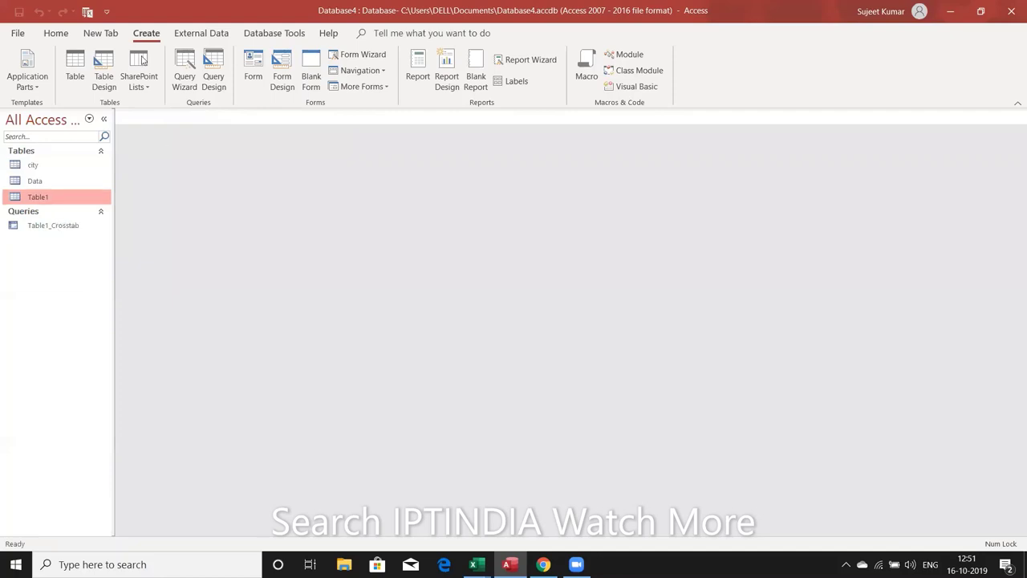
left_click(59, 184)
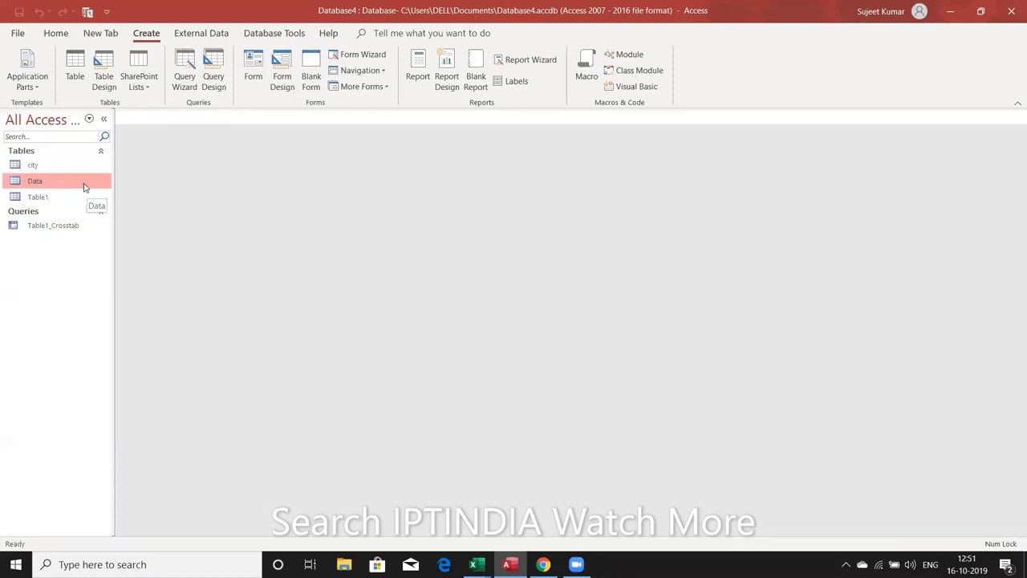
right_click(84, 186)
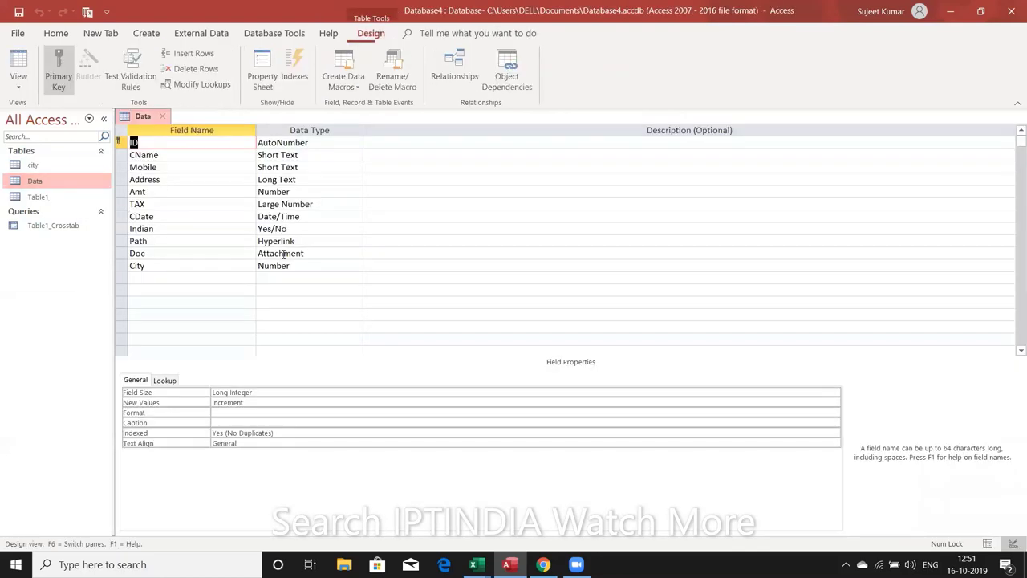
Step: Add a Region field below City and pick Lookup Wizard as its data type
left_click(197, 277)
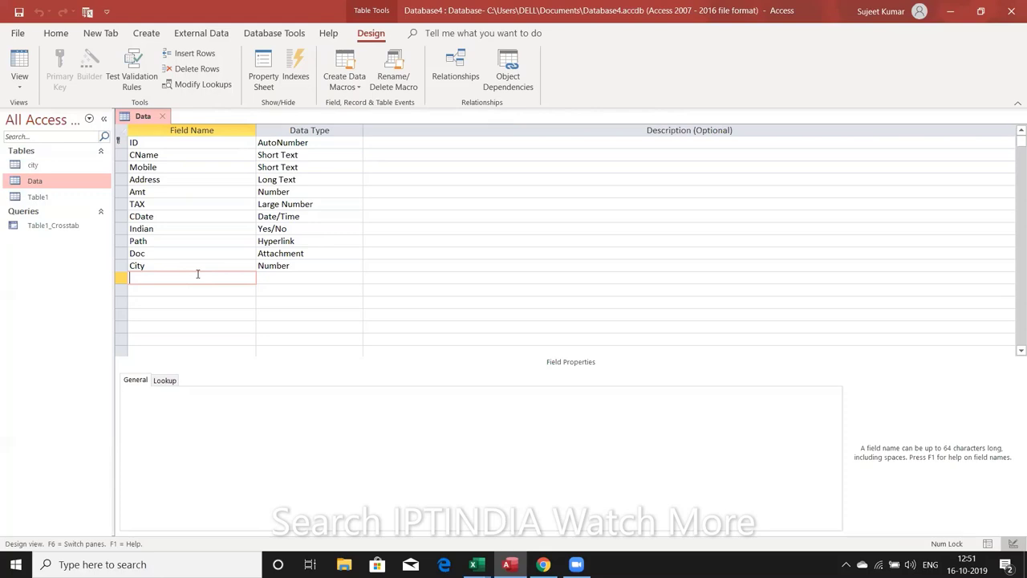
type("R")
type("egion")
key("Tab")
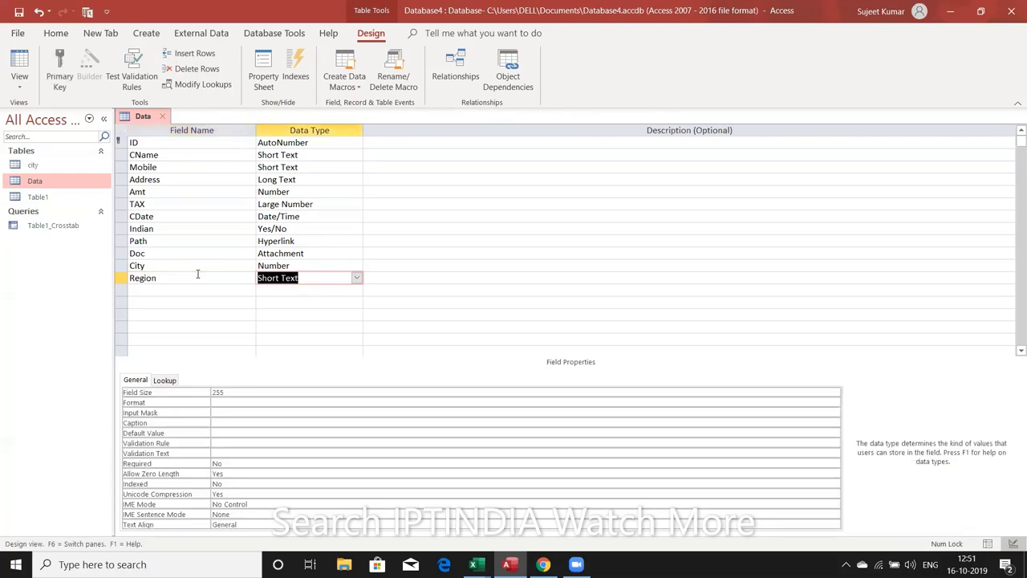
left_click(357, 279)
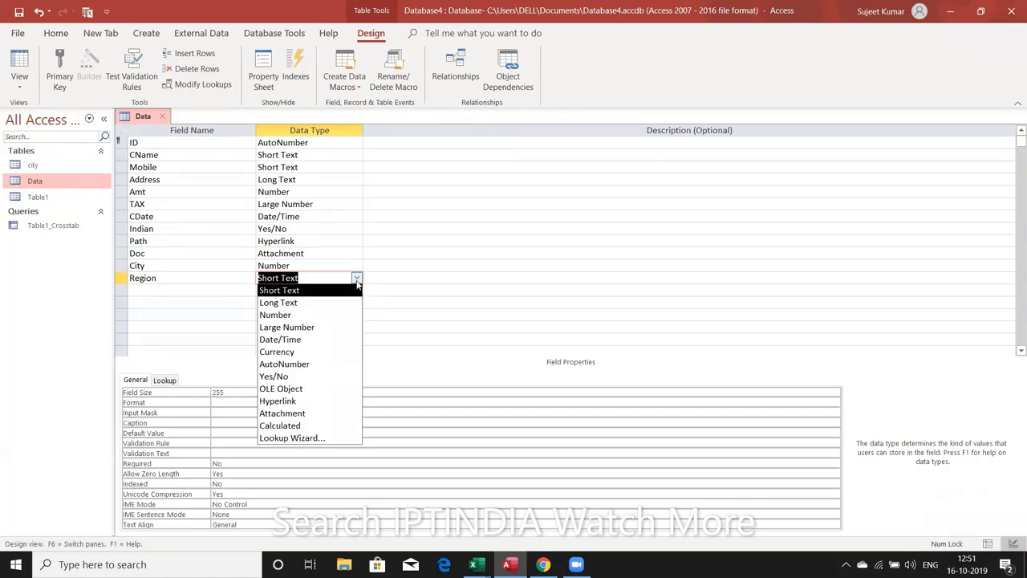
key("Down")
key("Down")
key("Down")
key("Down")
key("Down")
key("Down")
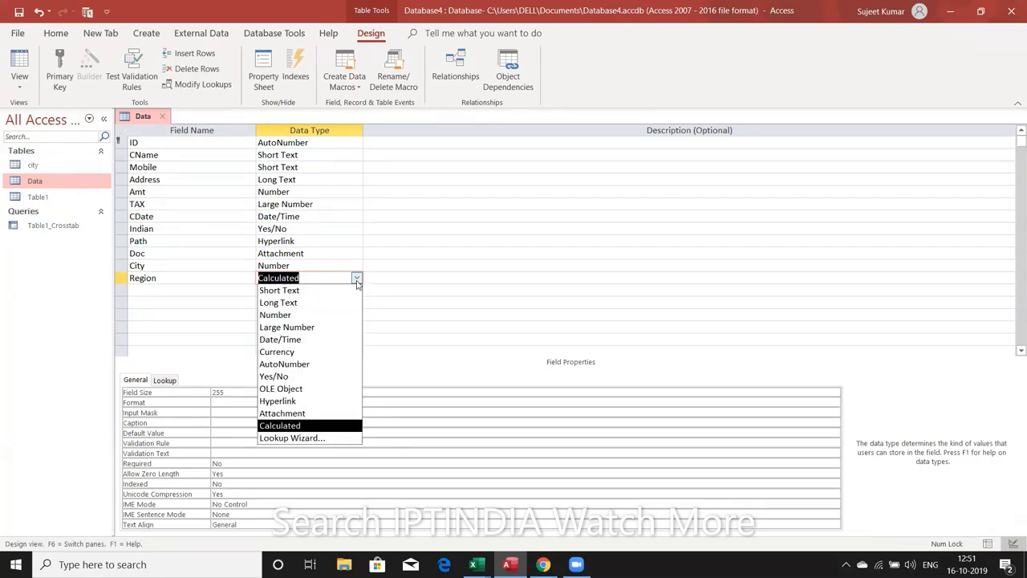
key("Down")
key("Return")
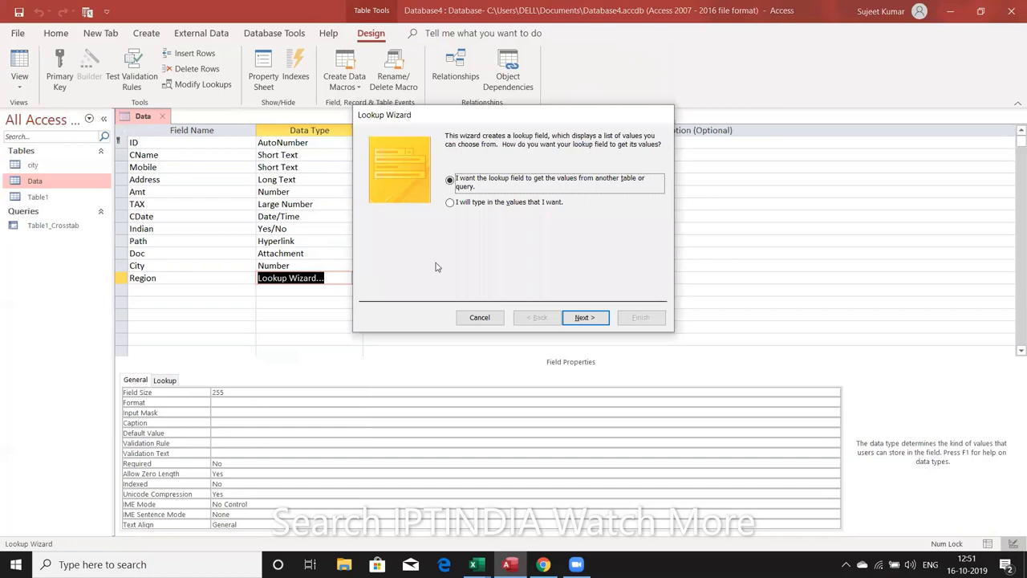
Step: Make Region look up the Table1_Crosstab query's Region column, then close the design
left_click(583, 319)
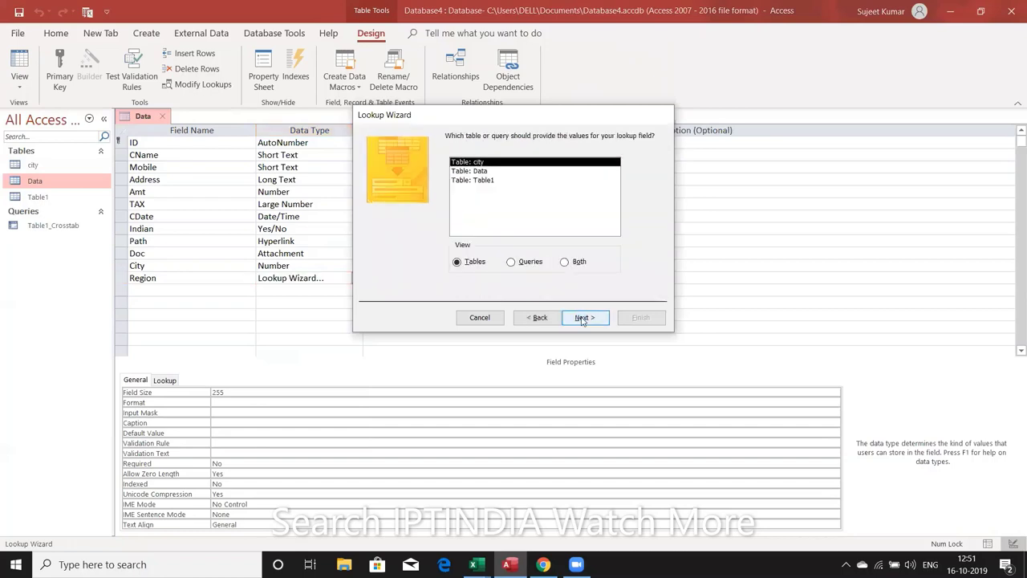
left_click(492, 182)
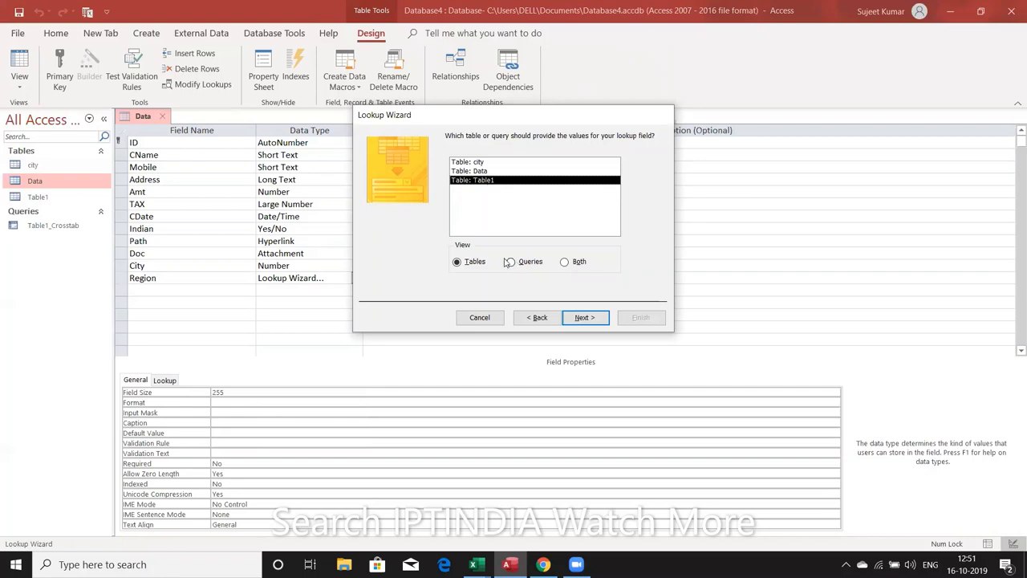
left_click(510, 263)
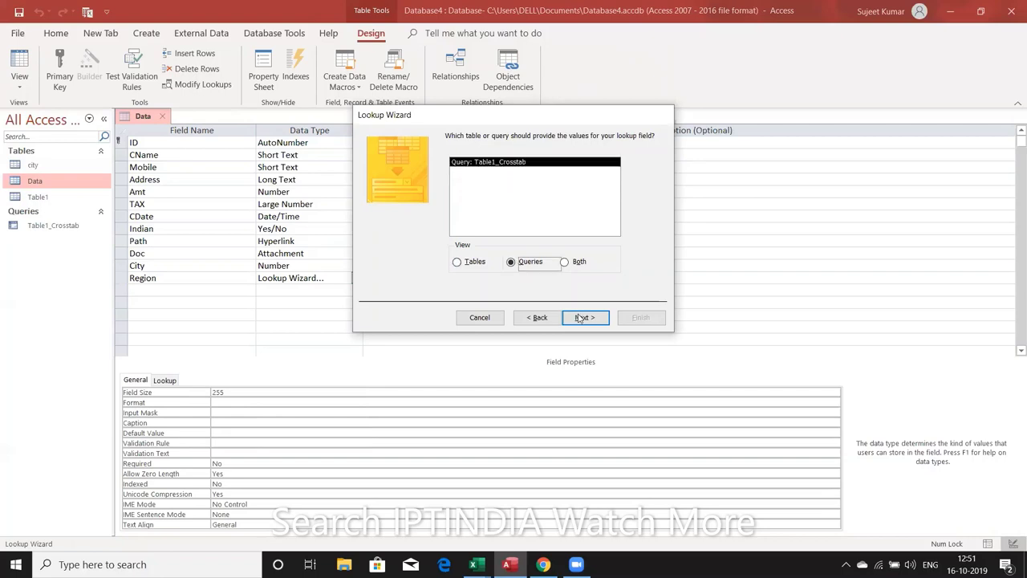
key("Return")
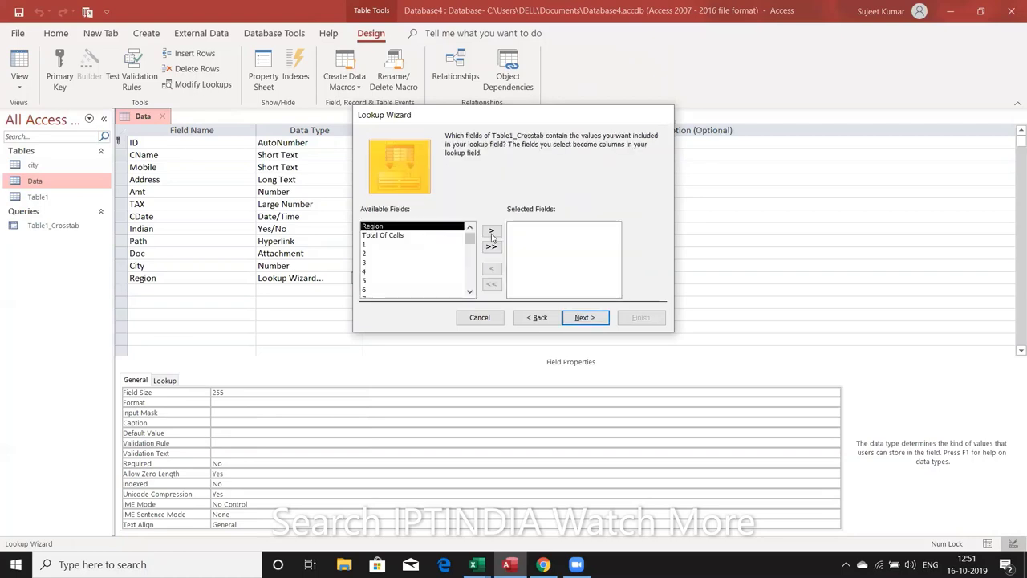
left_click(492, 232)
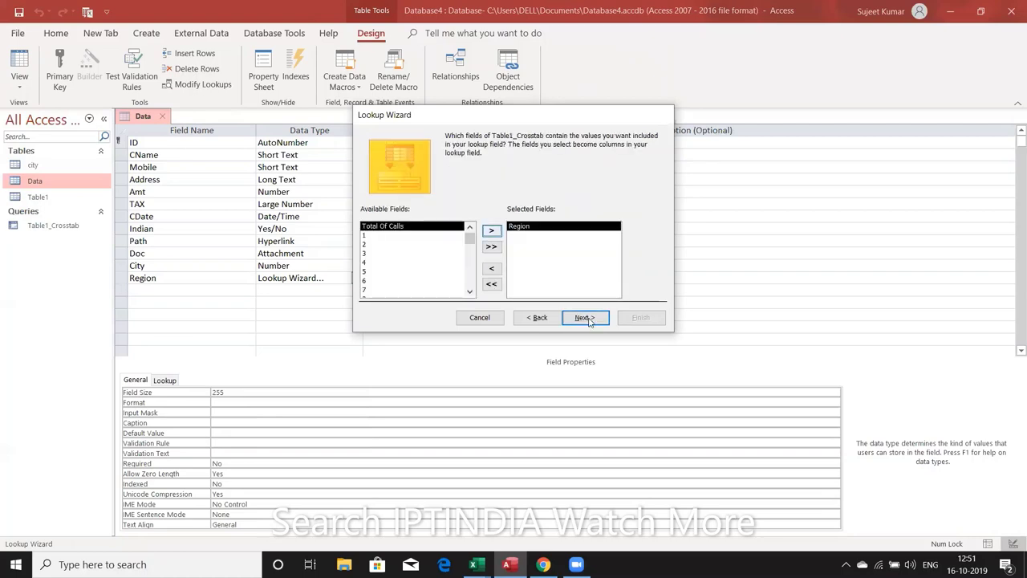
left_click(590, 321)
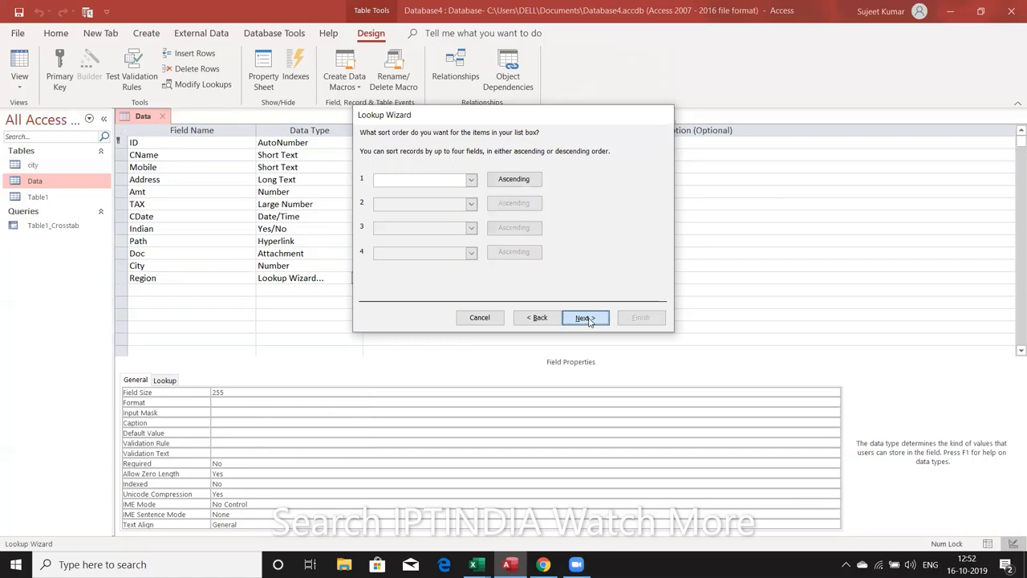
left_click(590, 321)
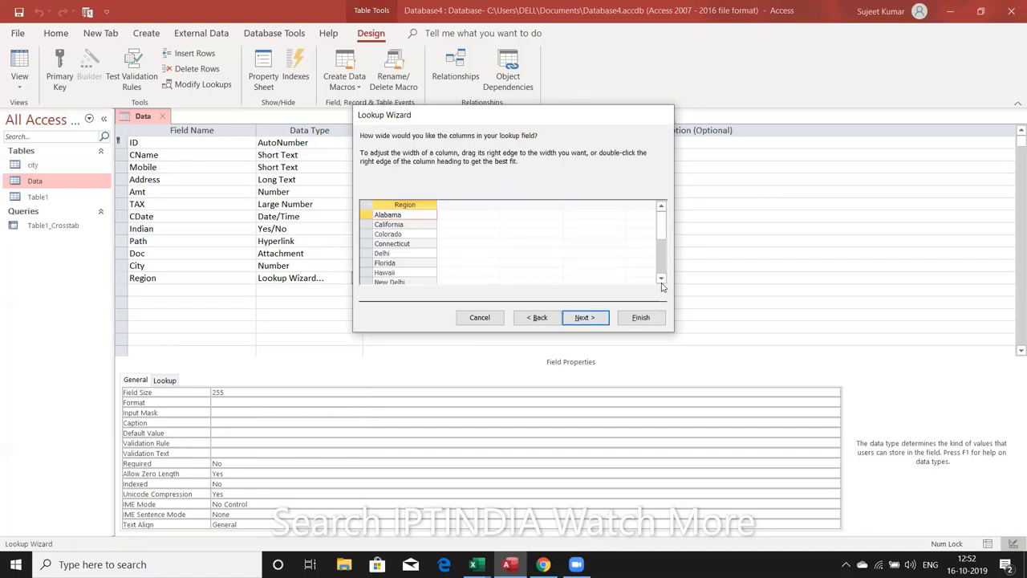
scroll(663, 283, "down", 2)
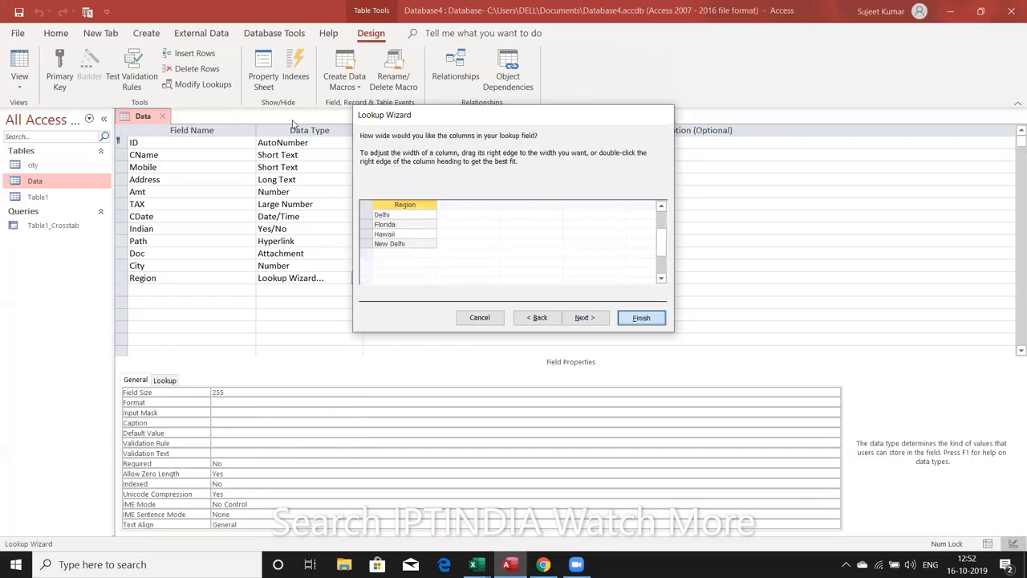
key("Escape")
left_click(161, 118)
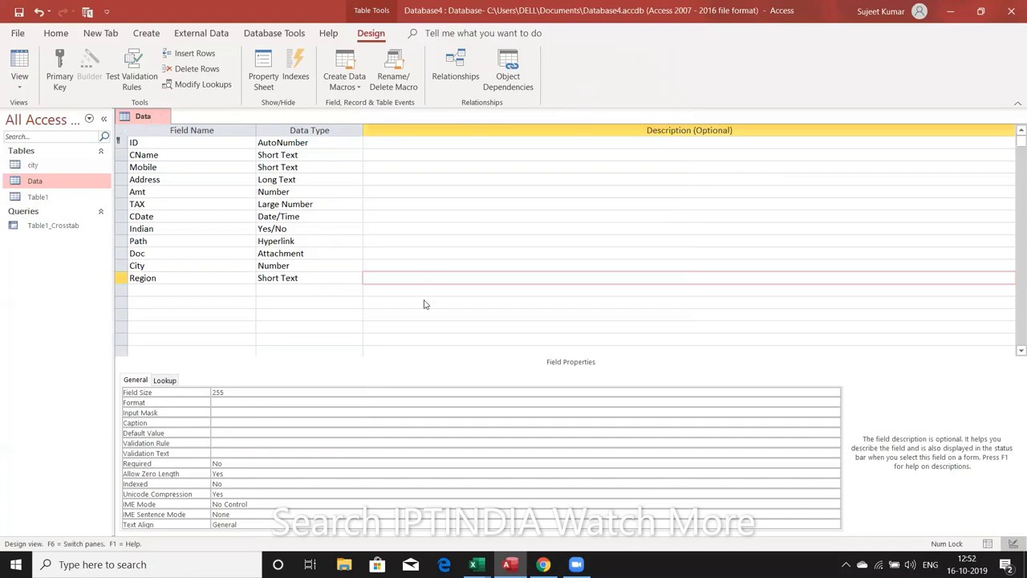
Step: Save the design, check Region's list shows the eight regions, then close Data
left_click(469, 321)
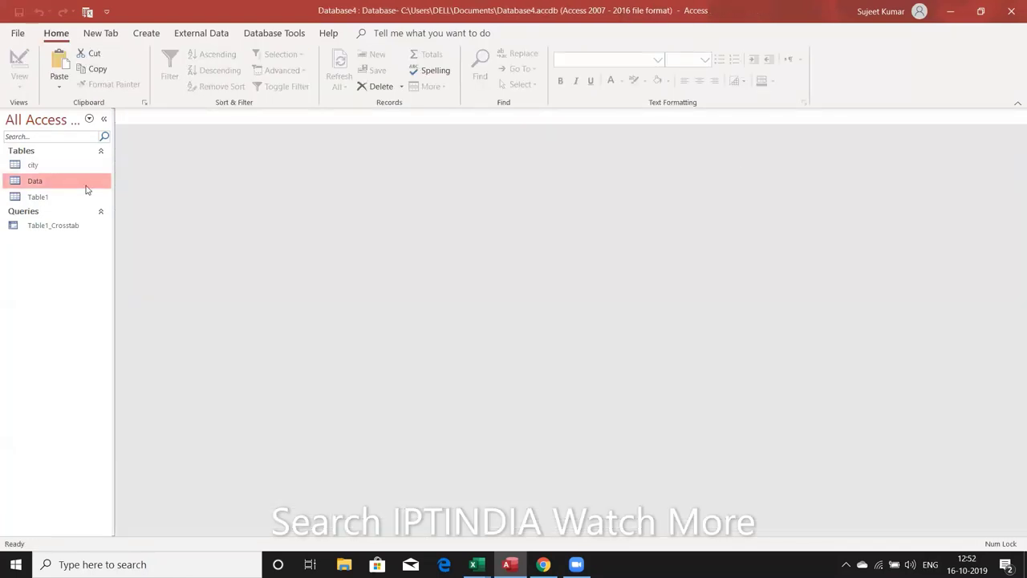
double_click(86, 184)
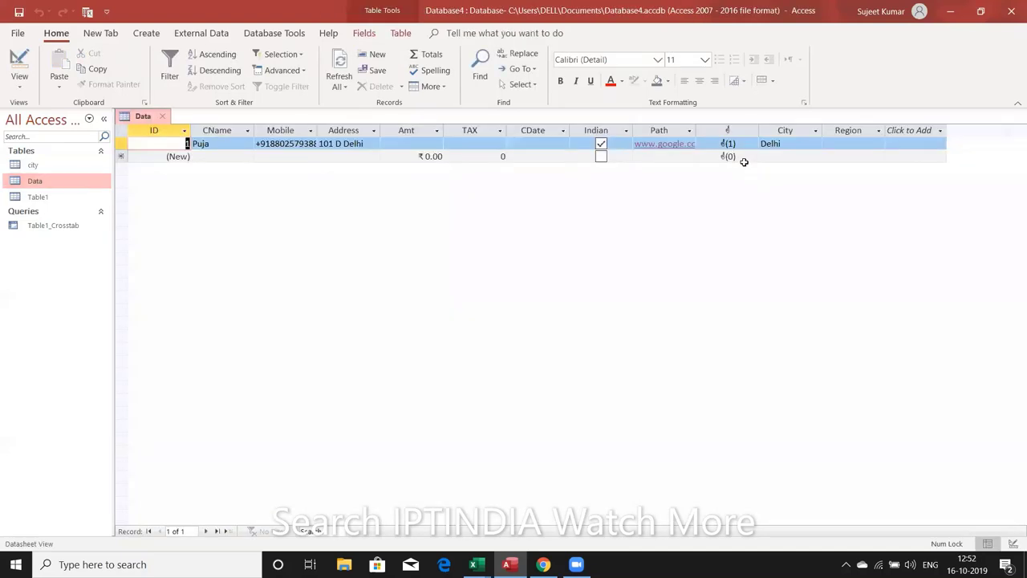
left_click(851, 143)
left_click(879, 145)
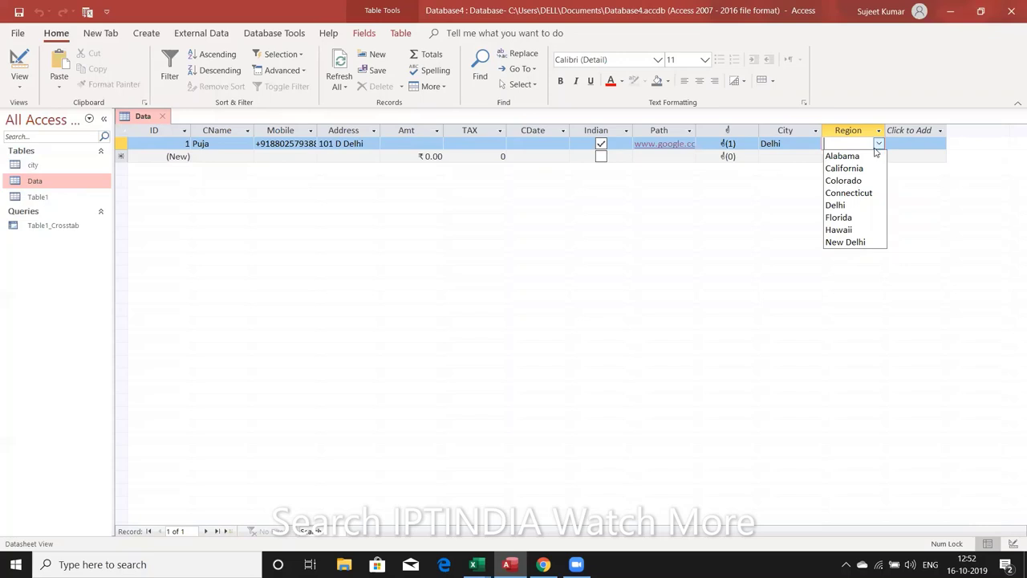
key("Down")
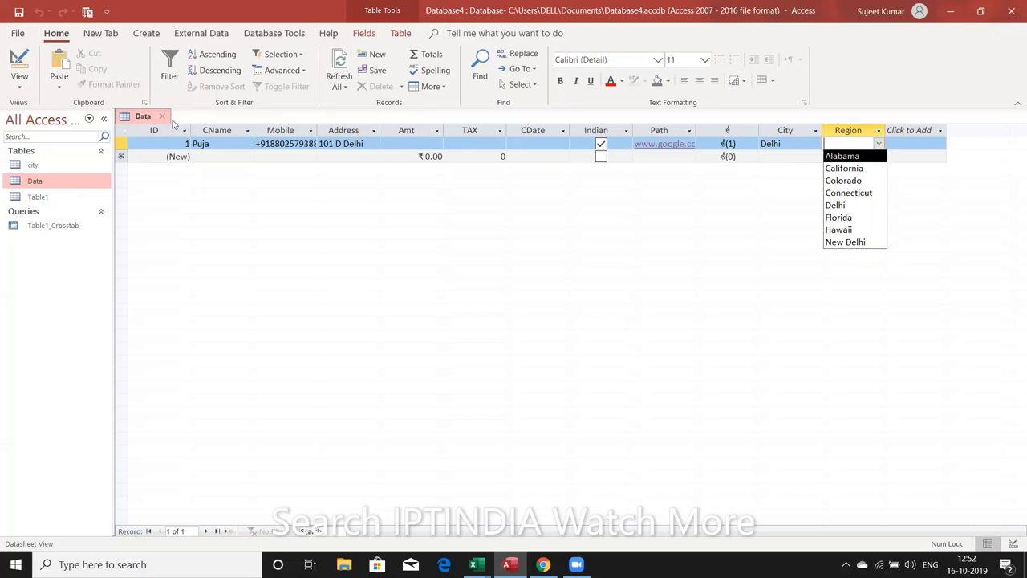
left_click(162, 117)
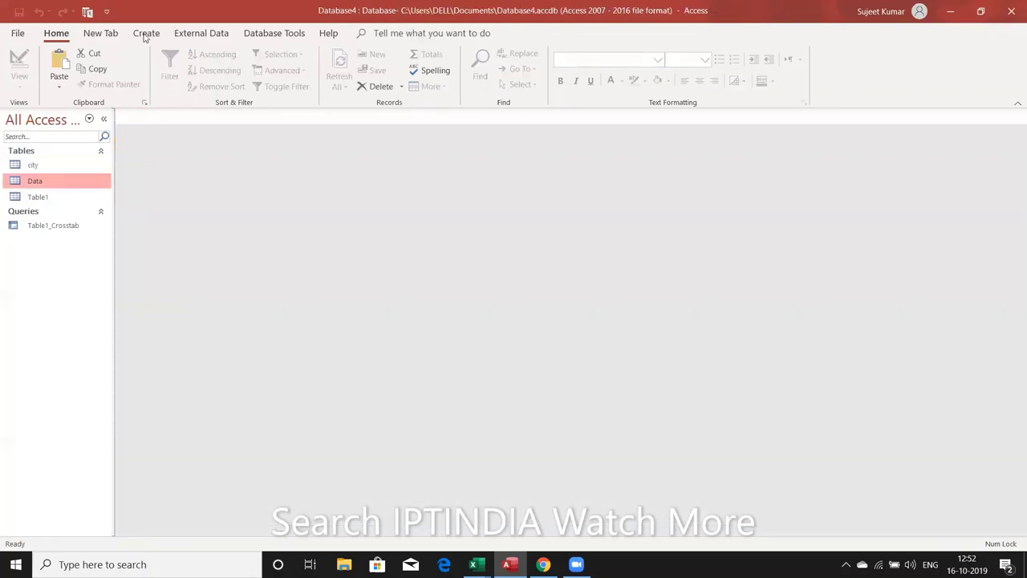
left_click(146, 33)
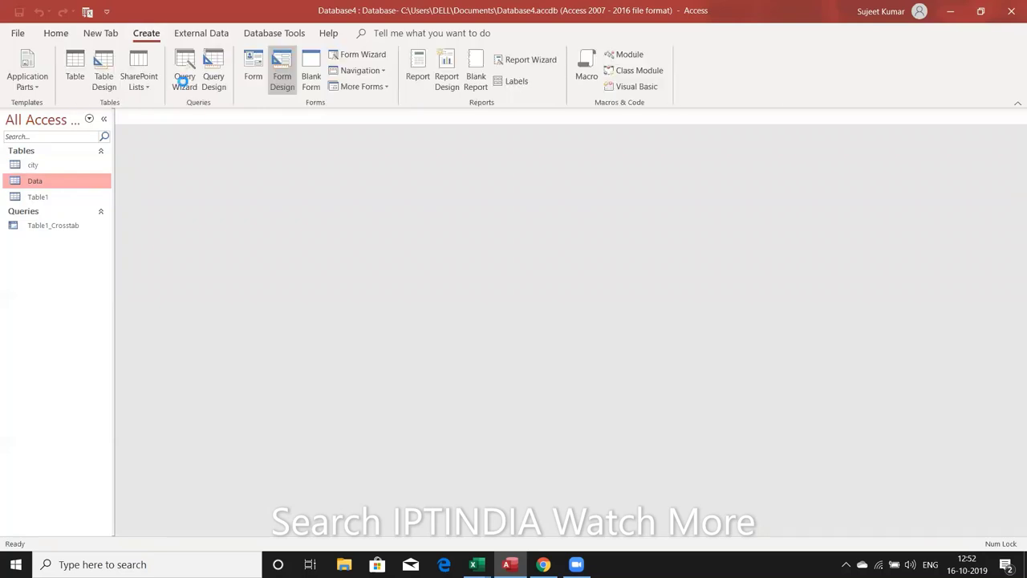
left_click(184, 81)
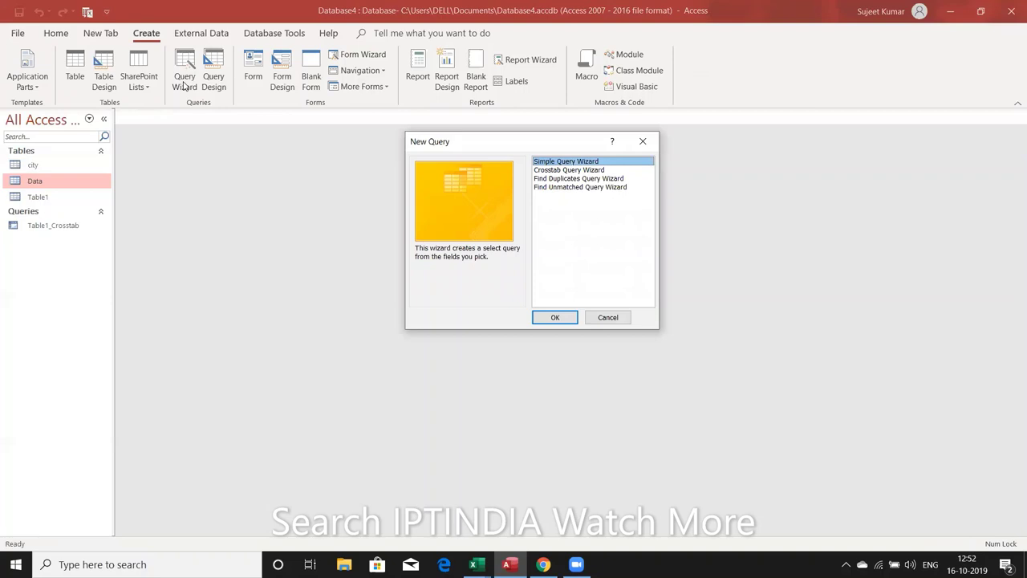
left_click(551, 180)
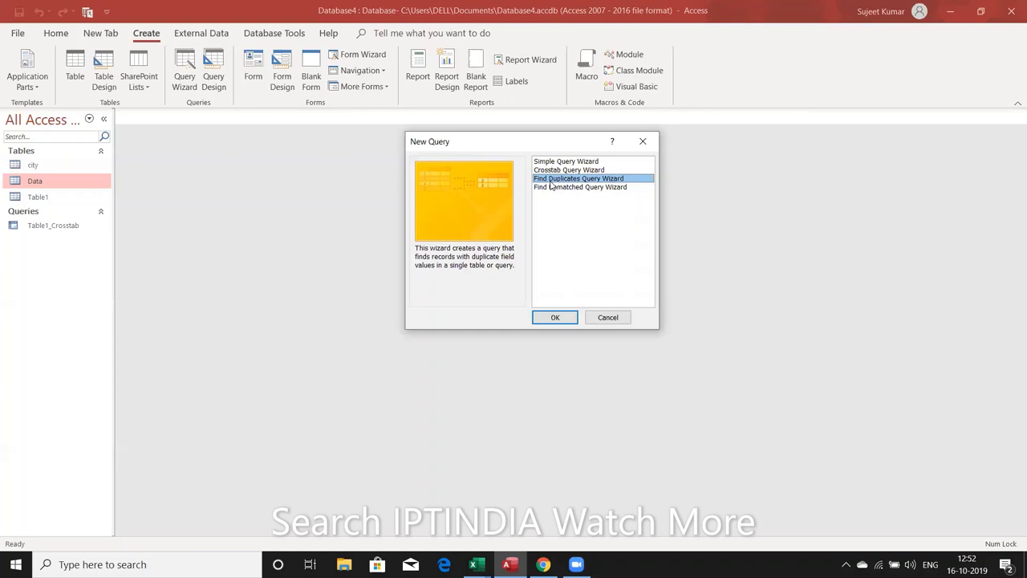
left_click(551, 185)
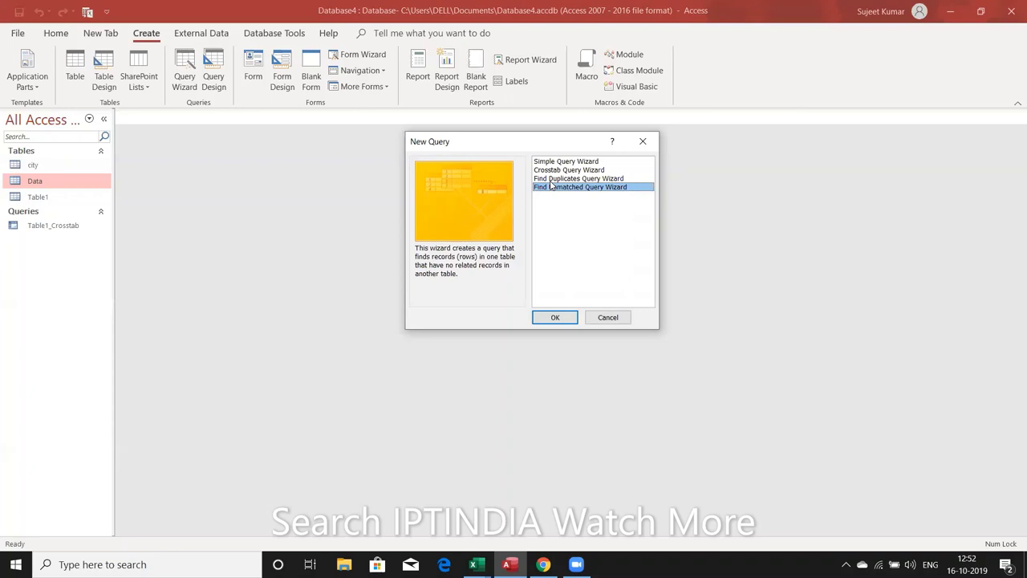
key("Up")
key("Up")
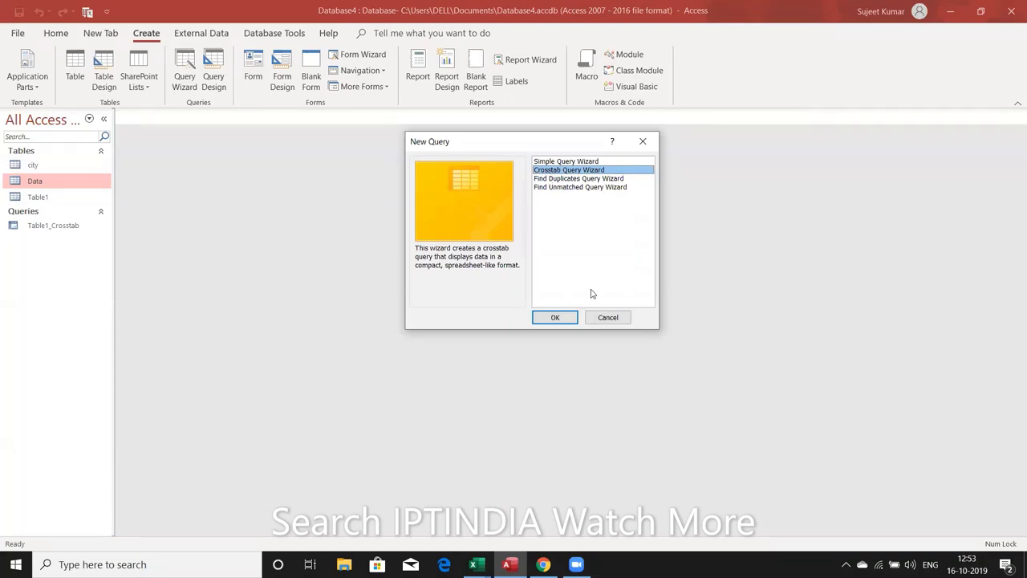
left_click(609, 317)
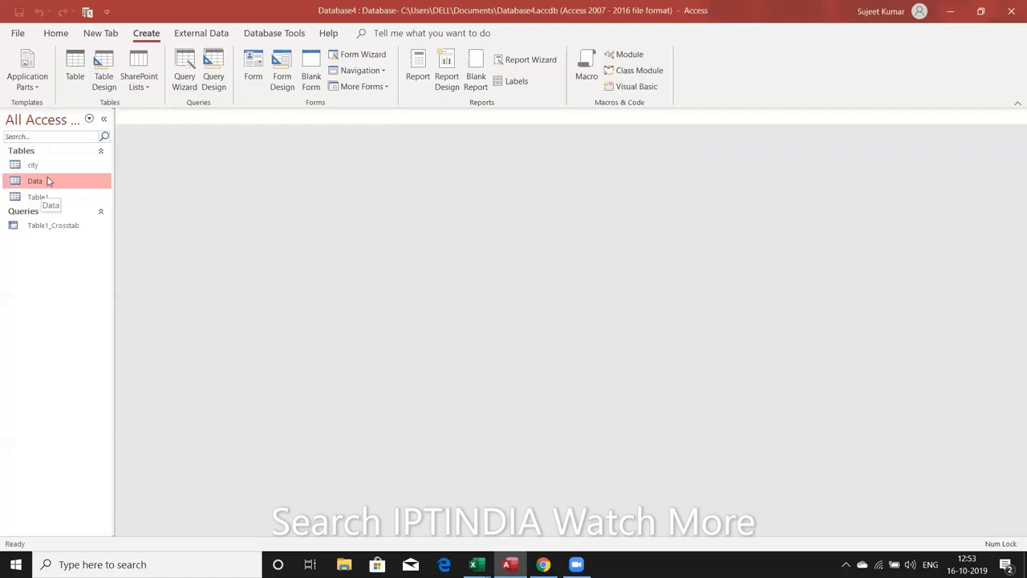
Step: Open Data in Design view and set a new field below Region to Calculated
right_click(47, 182)
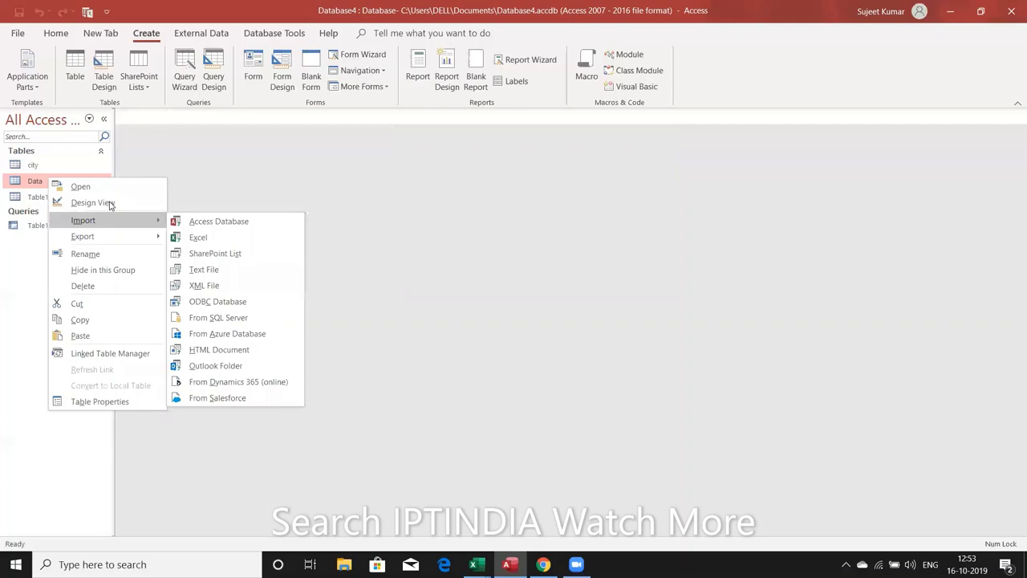
left_click(93, 203)
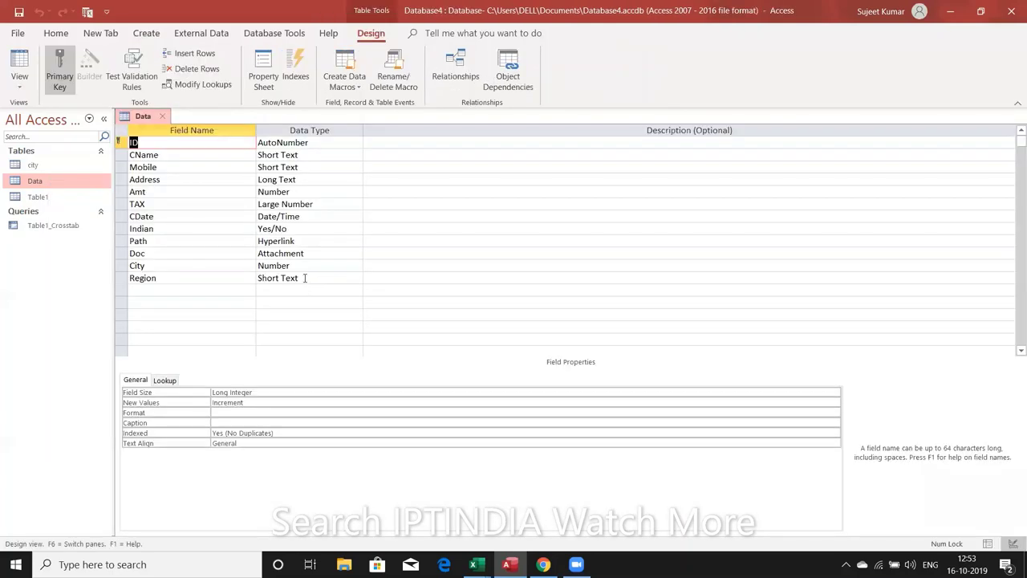
left_click(304, 277)
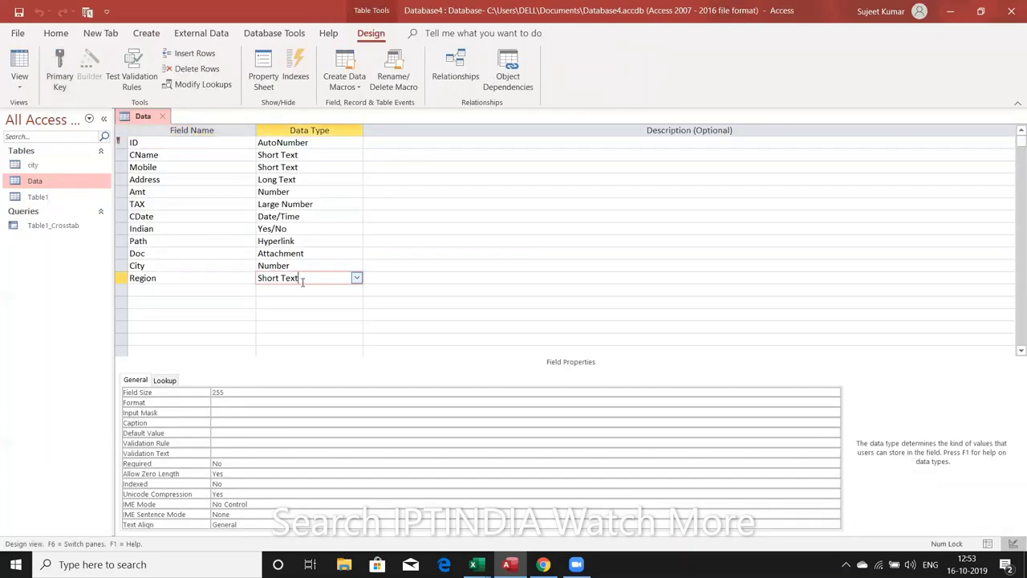
left_click(312, 292)
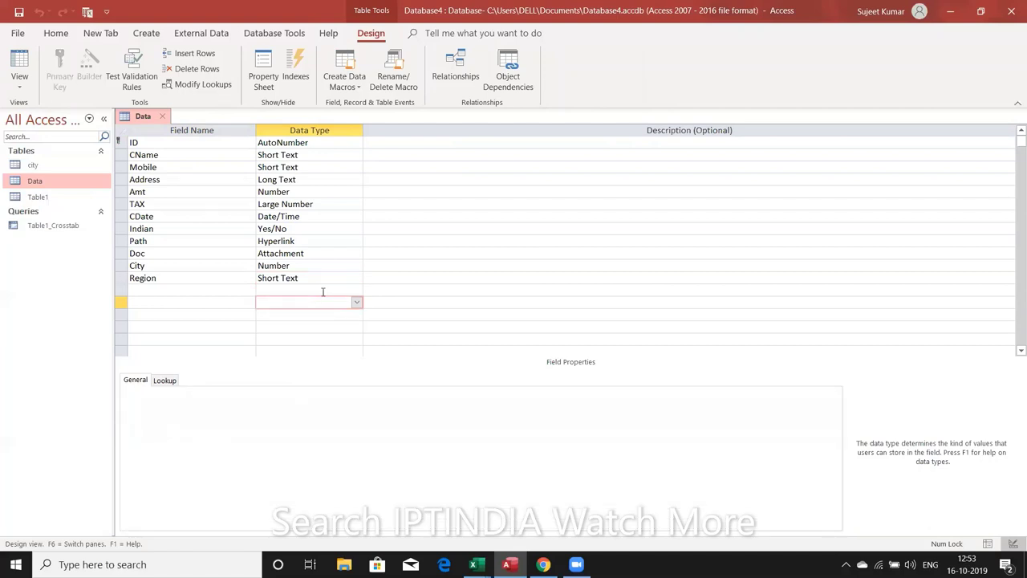
left_click(357, 292)
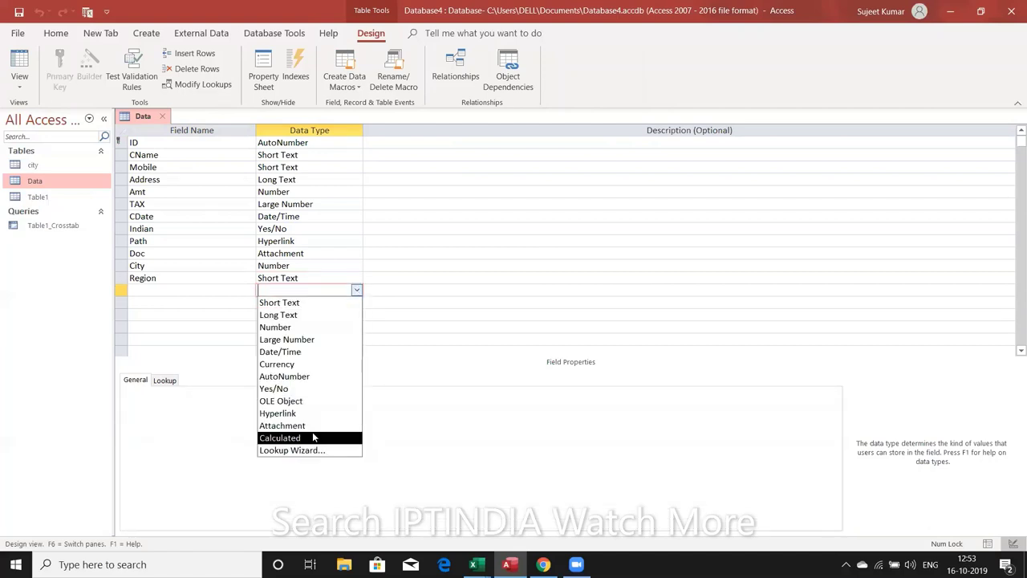
left_click(313, 437)
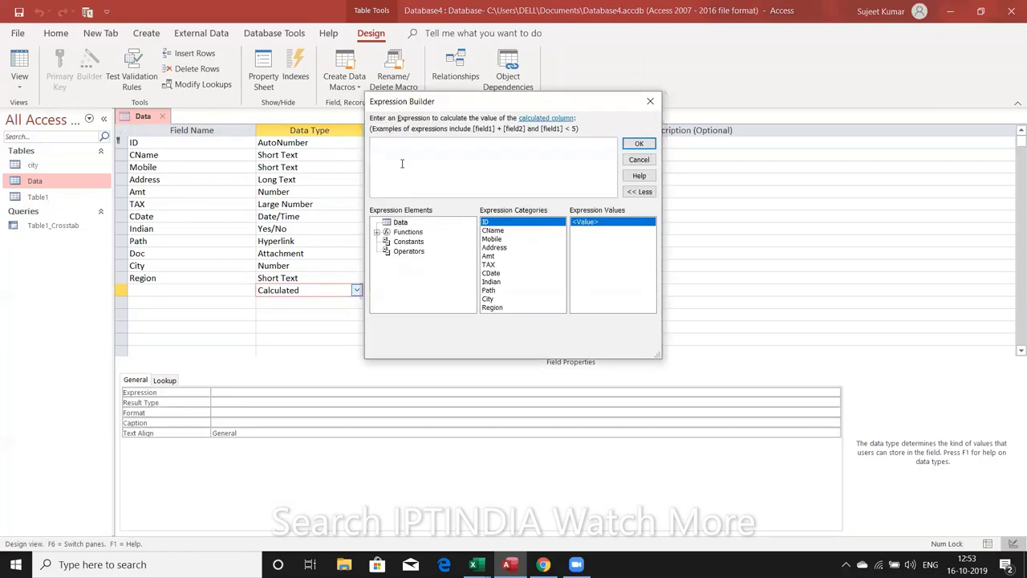
Step: List the Built-In Functions and scroll down to Weekday to view its syntax
double_click(404, 233)
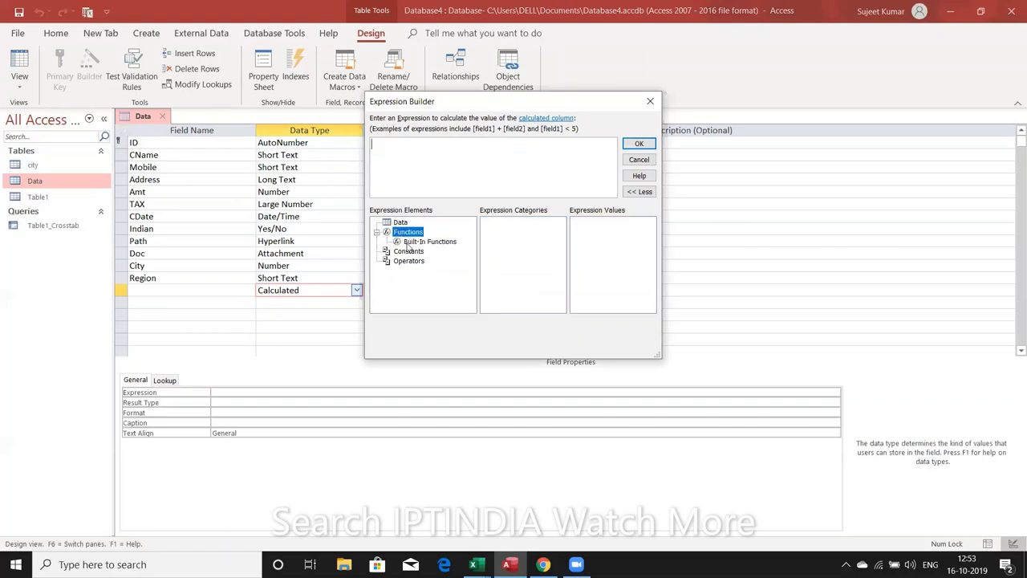
left_click(417, 242)
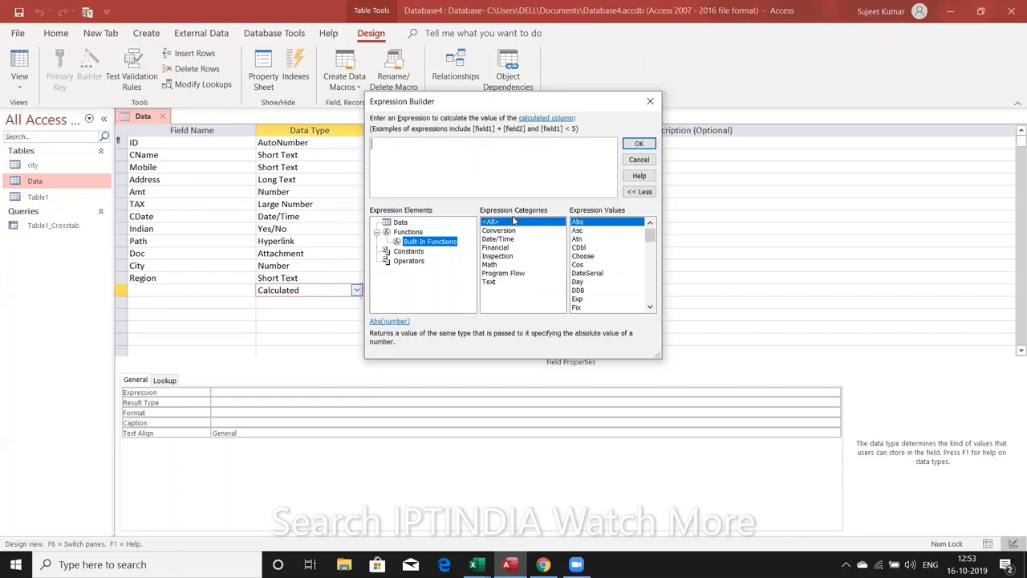
left_click(649, 309)
left_click(649, 309)
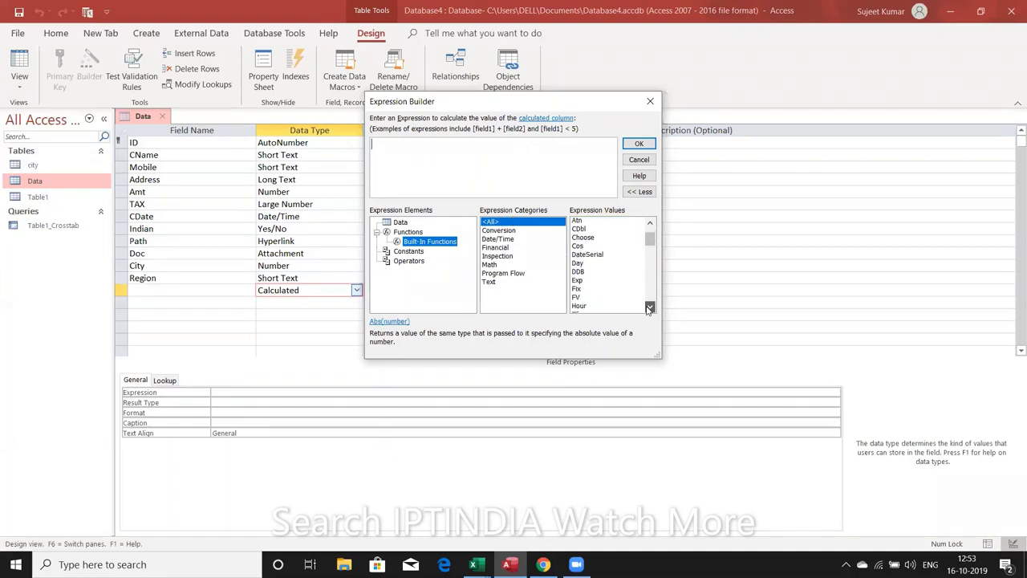
left_click(649, 309)
left_click(649, 309)
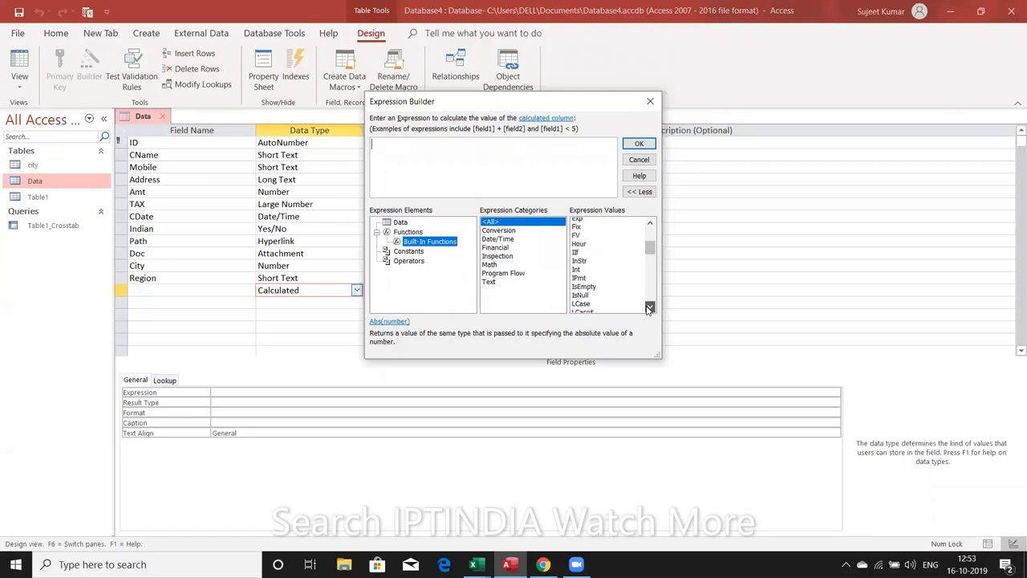
left_click(649, 309)
left_click(649, 309)
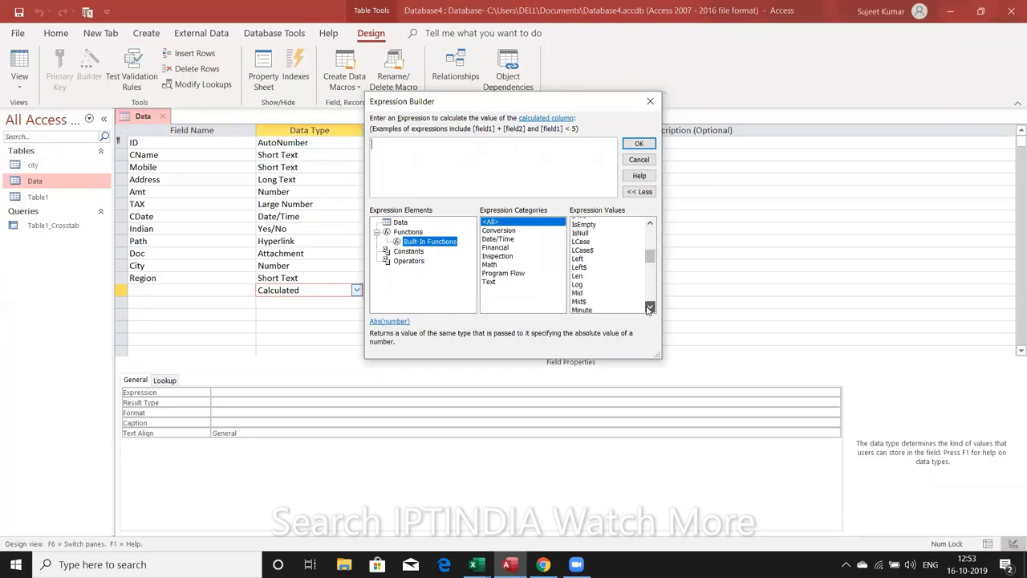
left_click(649, 308)
left_click(649, 308)
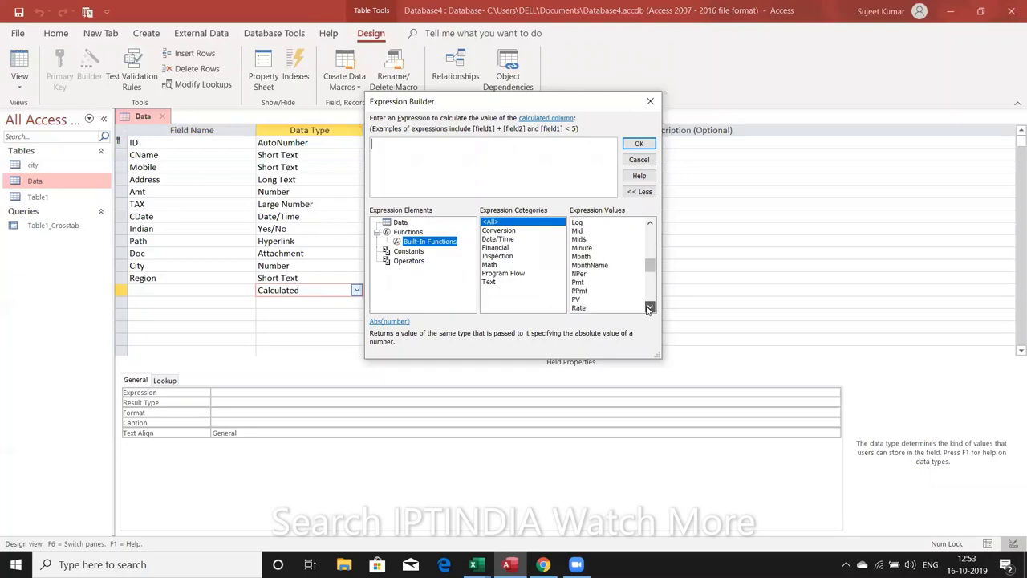
left_click(649, 308)
left_click(649, 308)
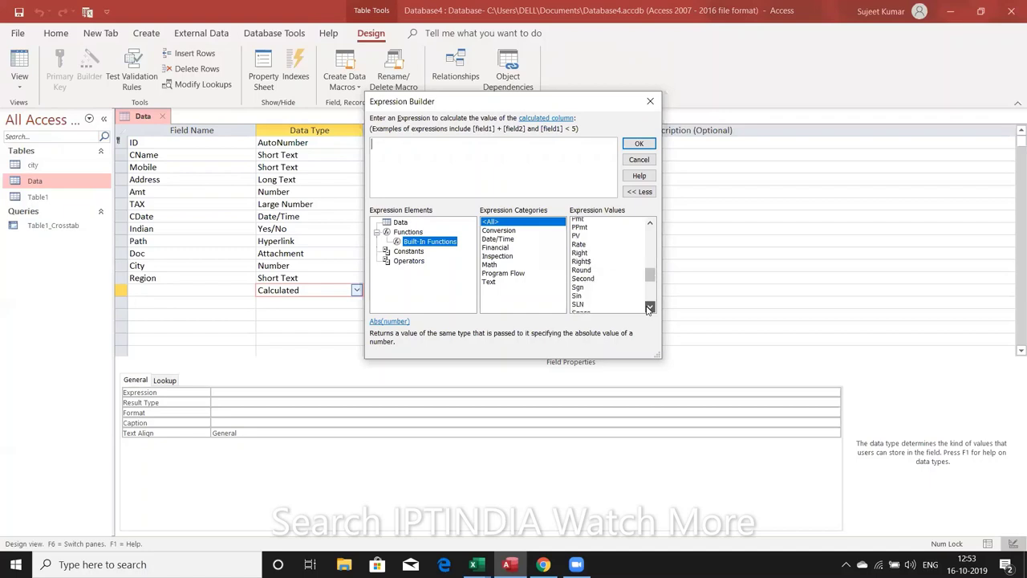
left_click(649, 308)
left_click(649, 308)
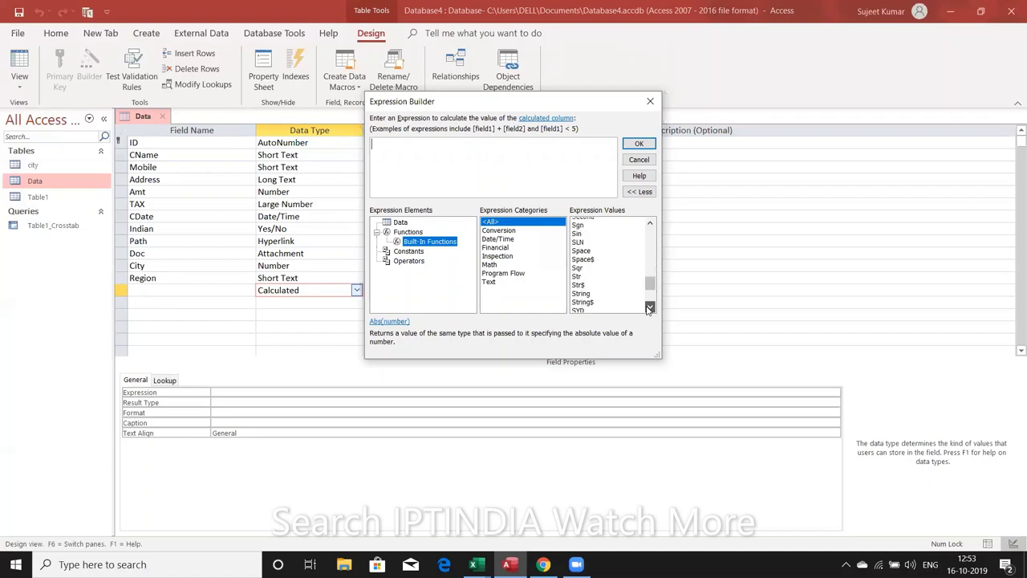
left_click(649, 309)
left_click(649, 308)
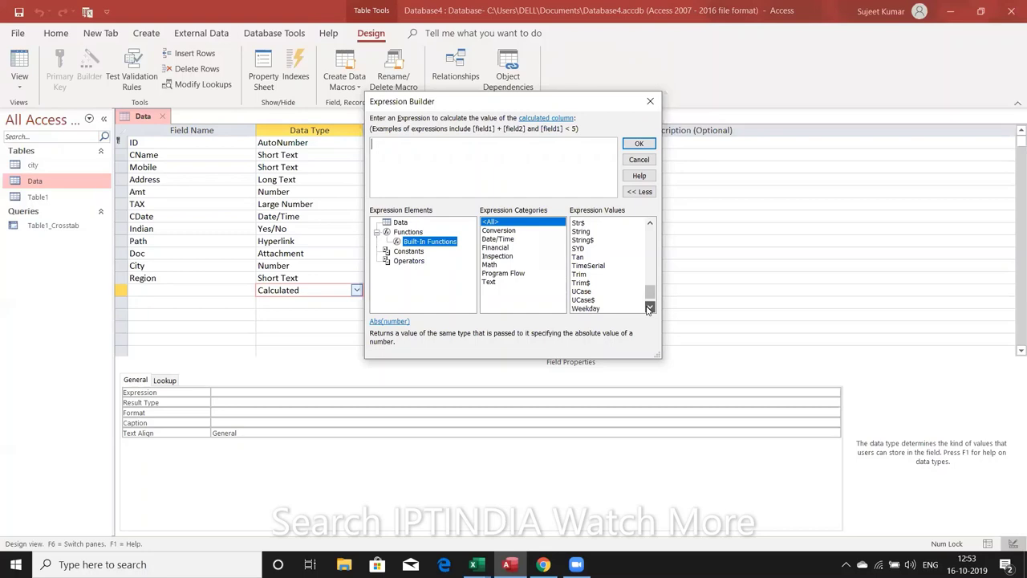
left_click(649, 308)
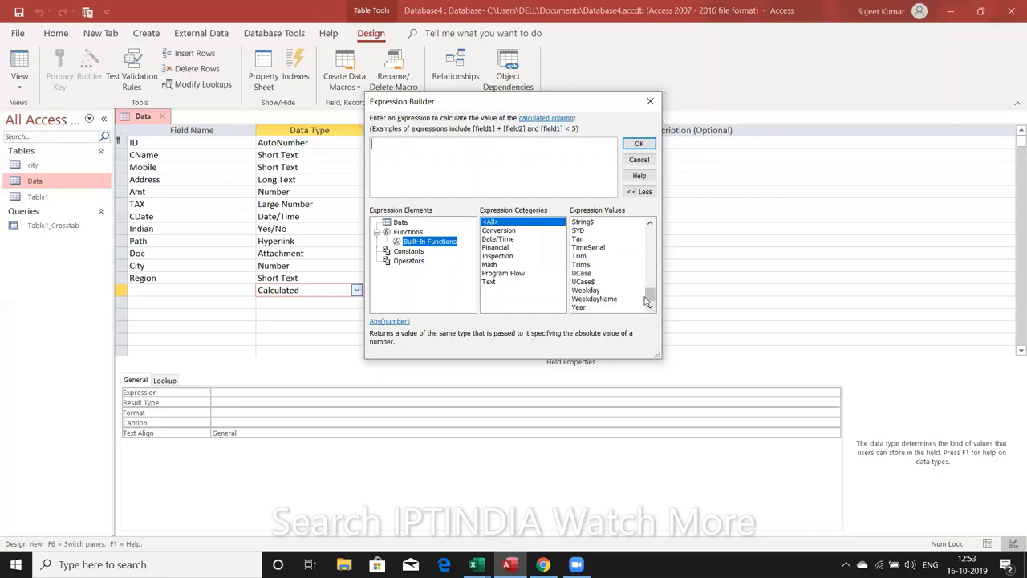
left_click(592, 290)
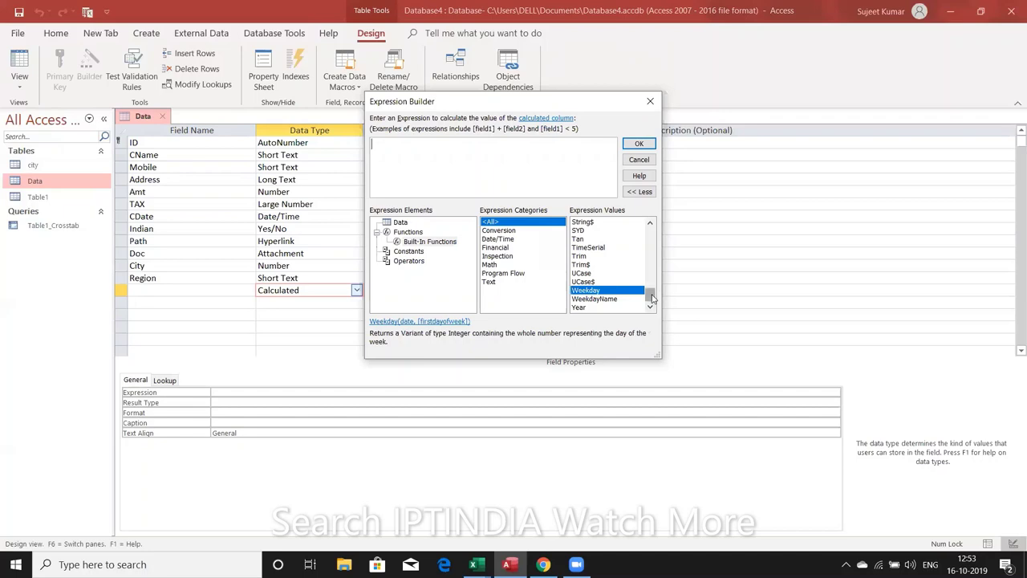
mouse_move(651, 299)
left_mouse_down()
mouse_move(648, 258)
mouse_move(624, 316)
left_mouse_up()
Step: Scroll back to the top, read the Abs and Choose descriptions, and close the builder
scroll(652, 275, "up", 5)
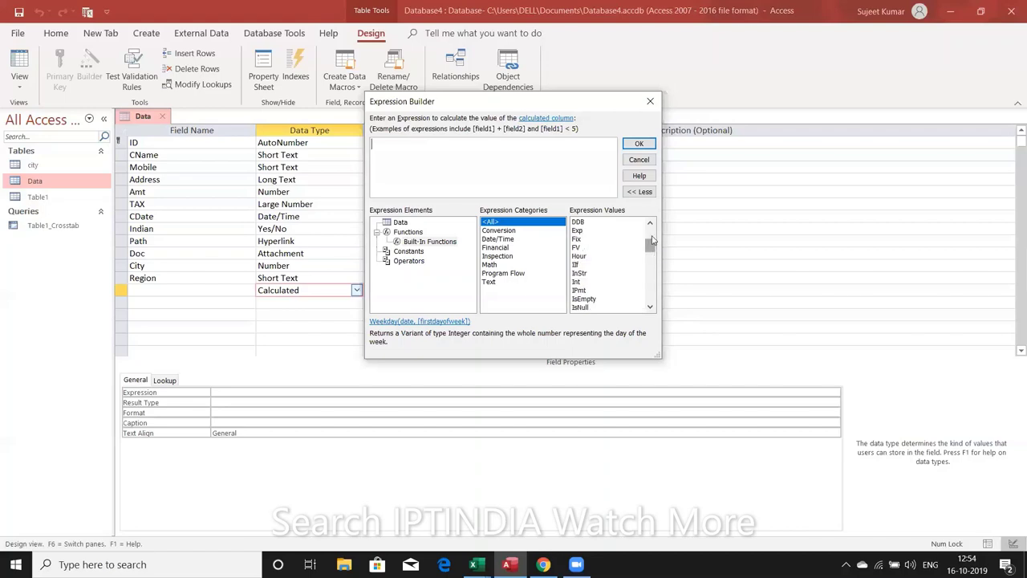
left_click(652, 238)
scroll(594, 239, "up", 2)
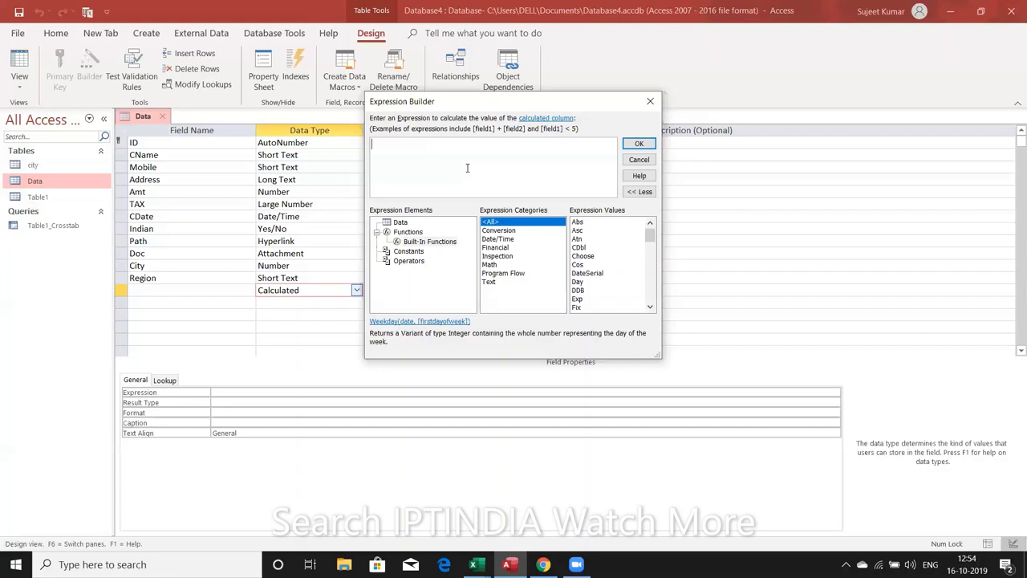
left_click(600, 225)
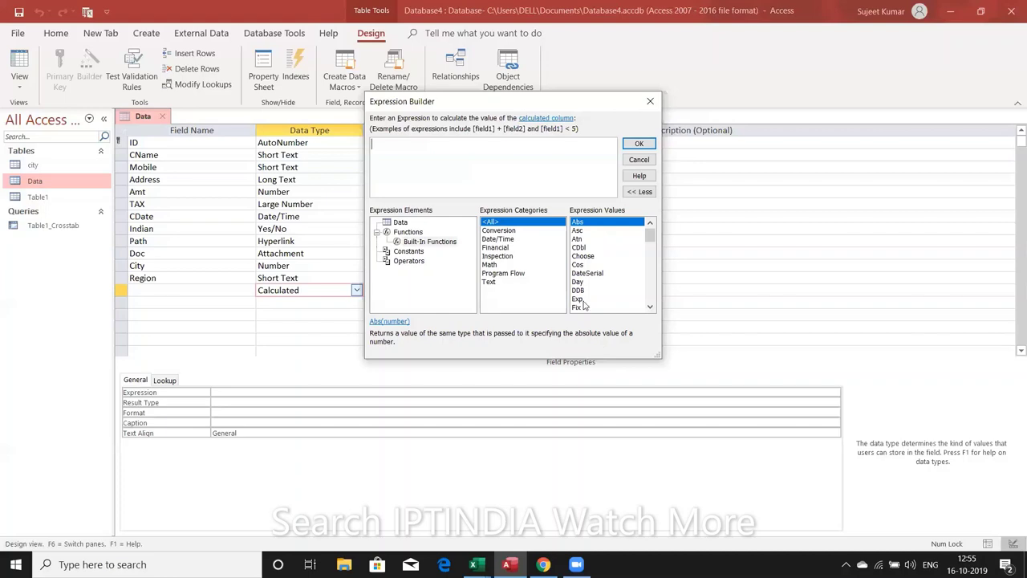
left_click(576, 258)
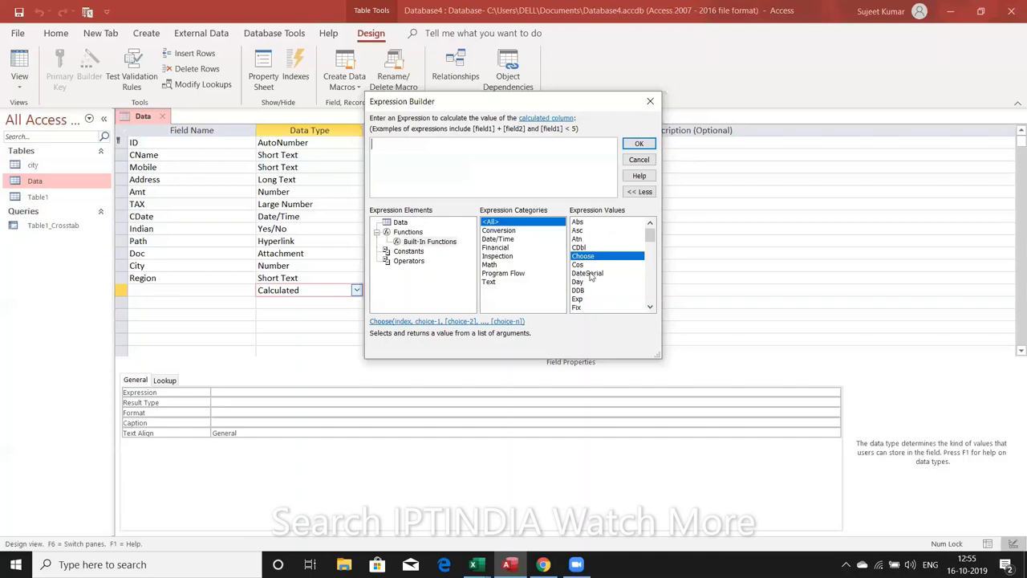
left_click(656, 101)
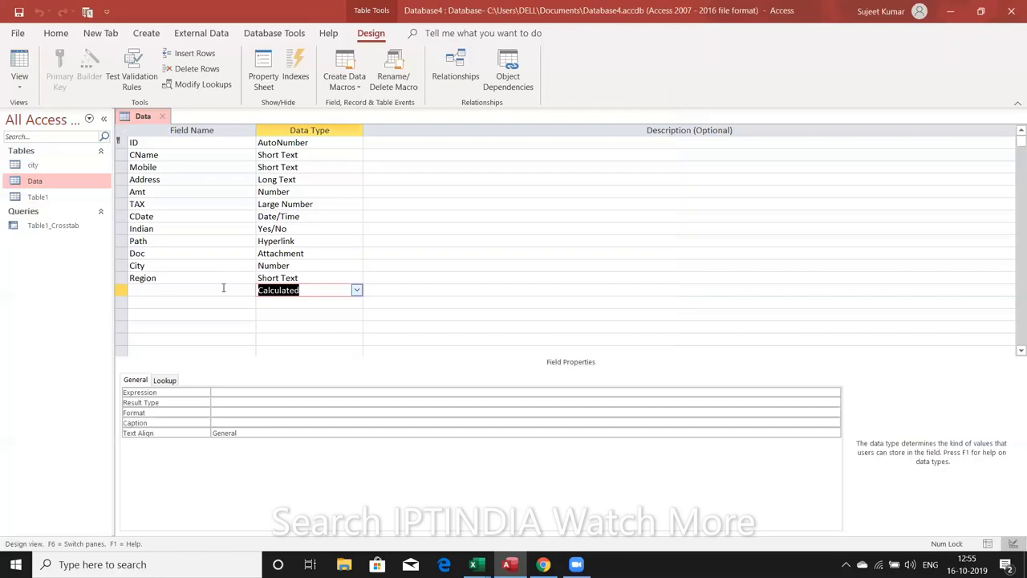
Step: Name the new calculated field Q, replacing a mistyped entry
left_click(248, 287)
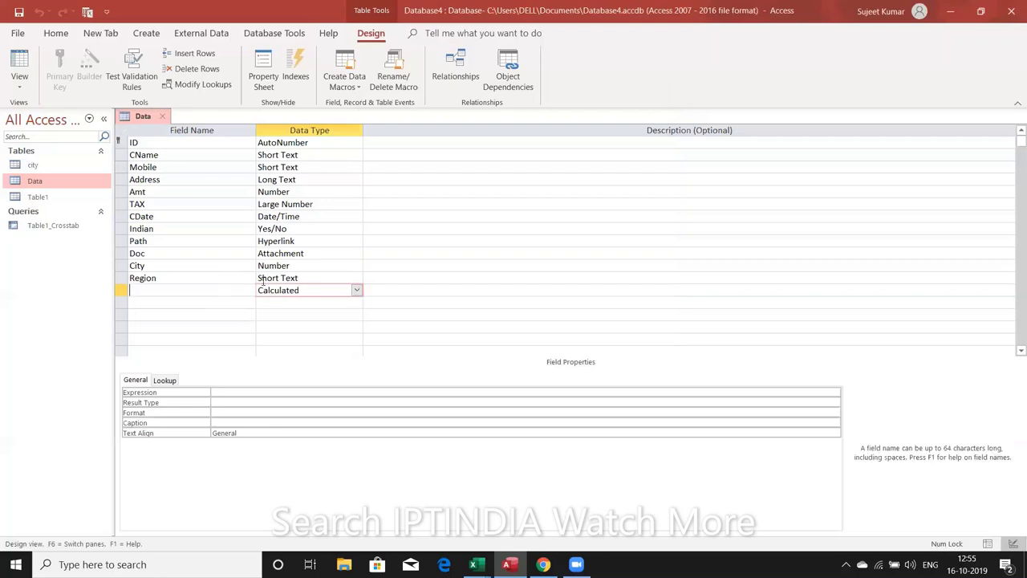
left_click(270, 290)
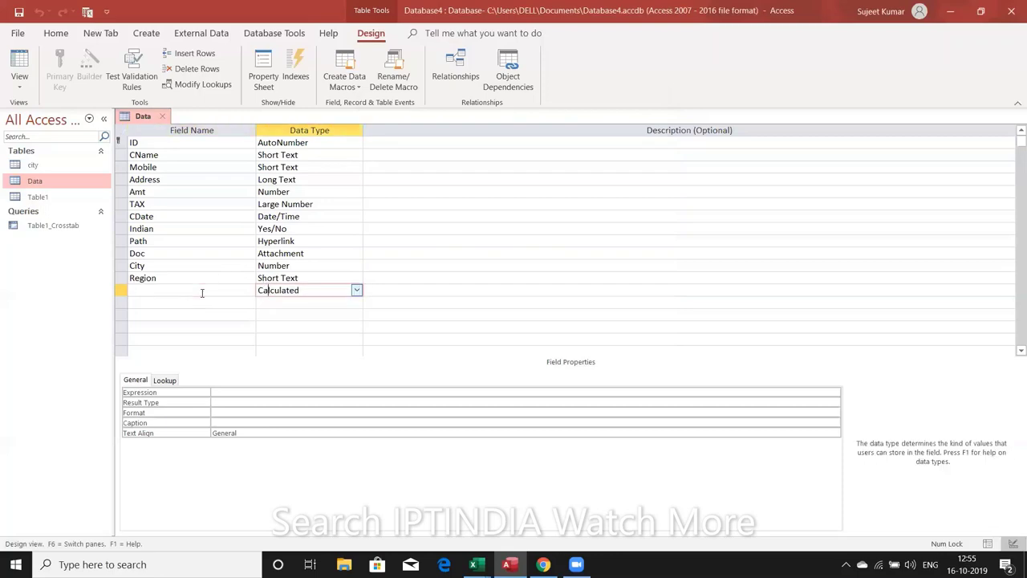
left_click(202, 293)
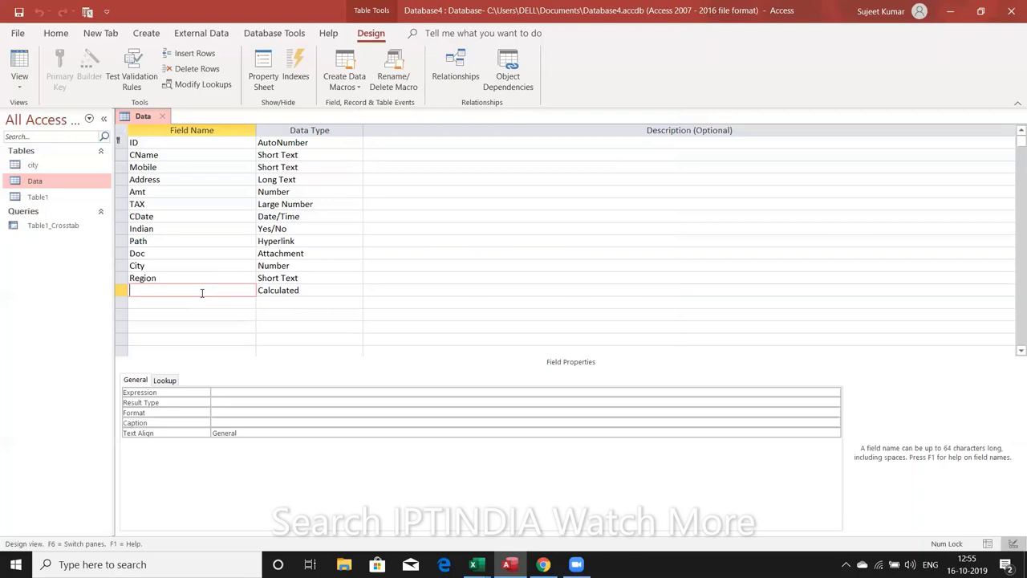
type("Indec")
key("BackSpace")
key("BackSpace")
key("BackSpace")
type("Q")
key("Tab")
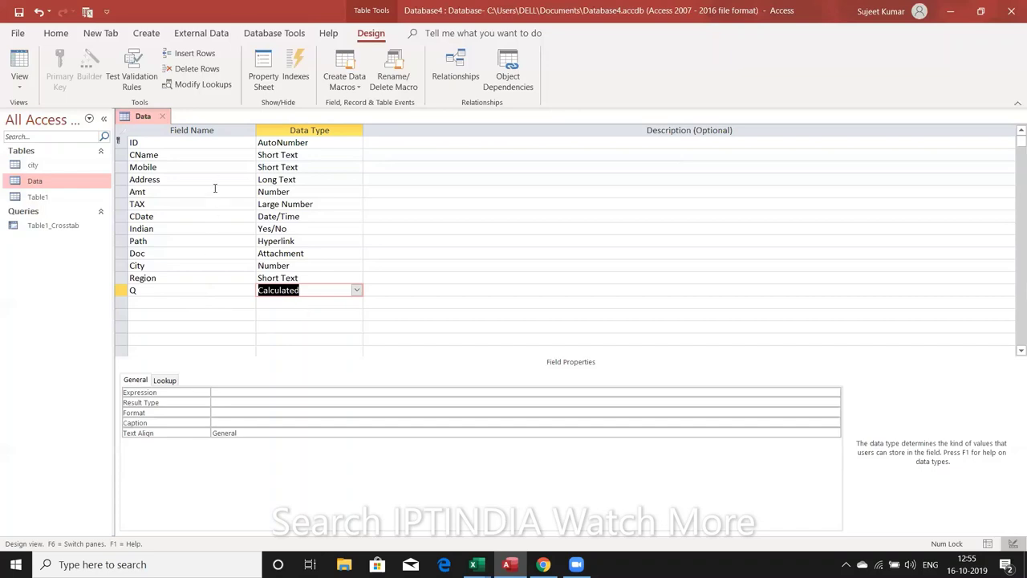
Step: Keep Q's data type as Calculated and open the Expression Builder for its Expression
left_click(158, 288)
left_click(263, 291)
left_click(228, 292)
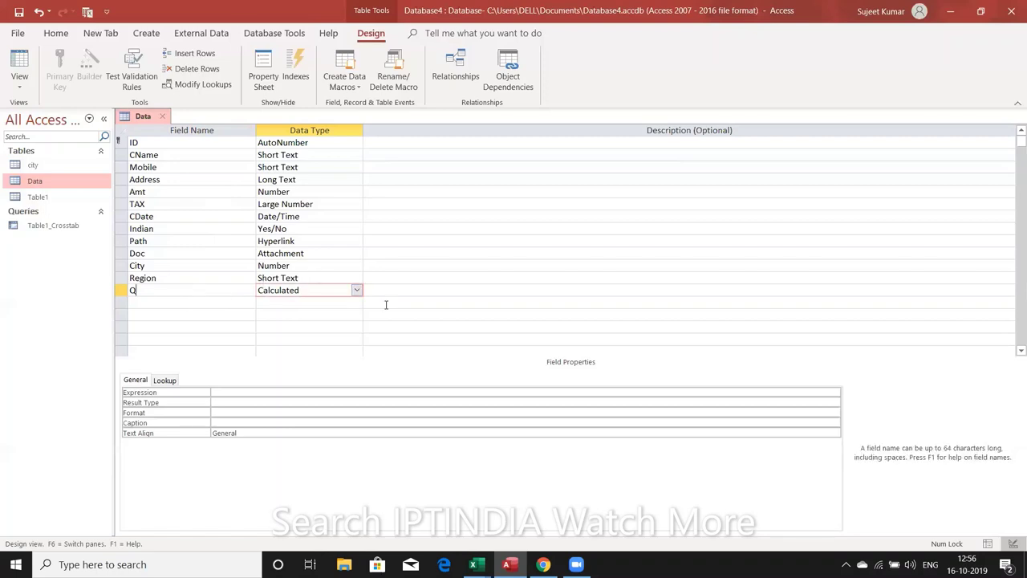
left_click(360, 294)
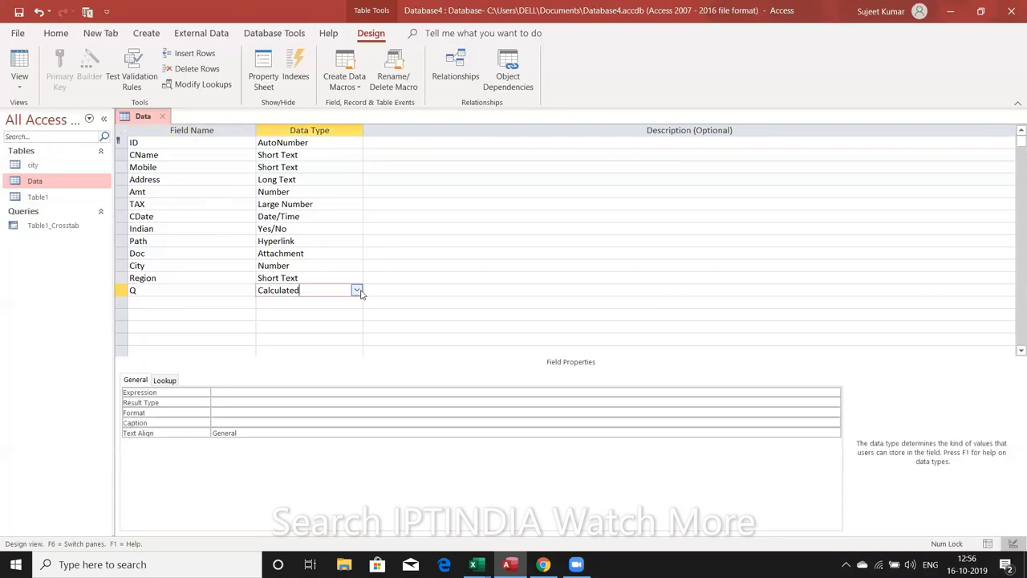
left_click(360, 293)
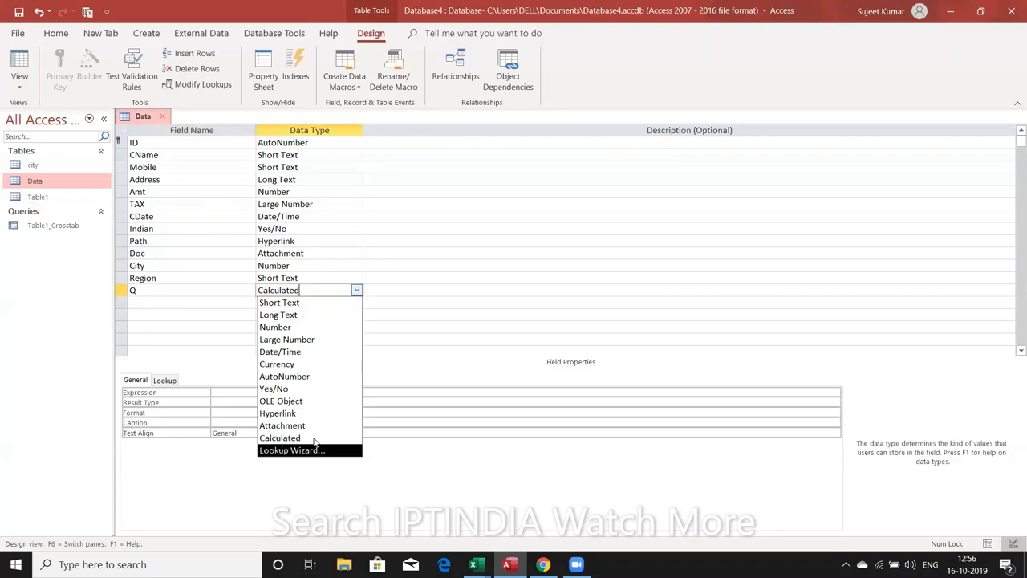
left_click(314, 439)
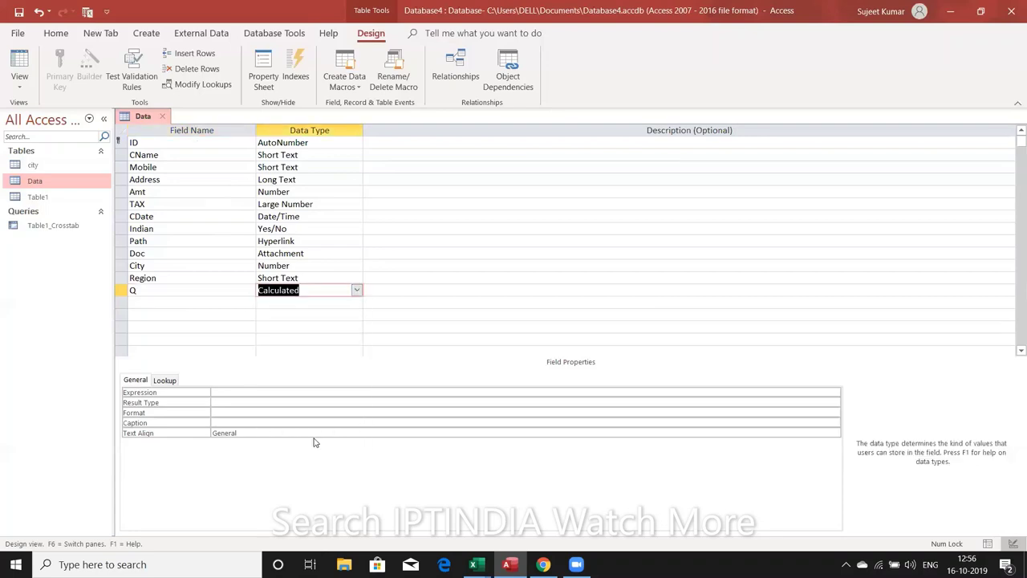
left_click(280, 394)
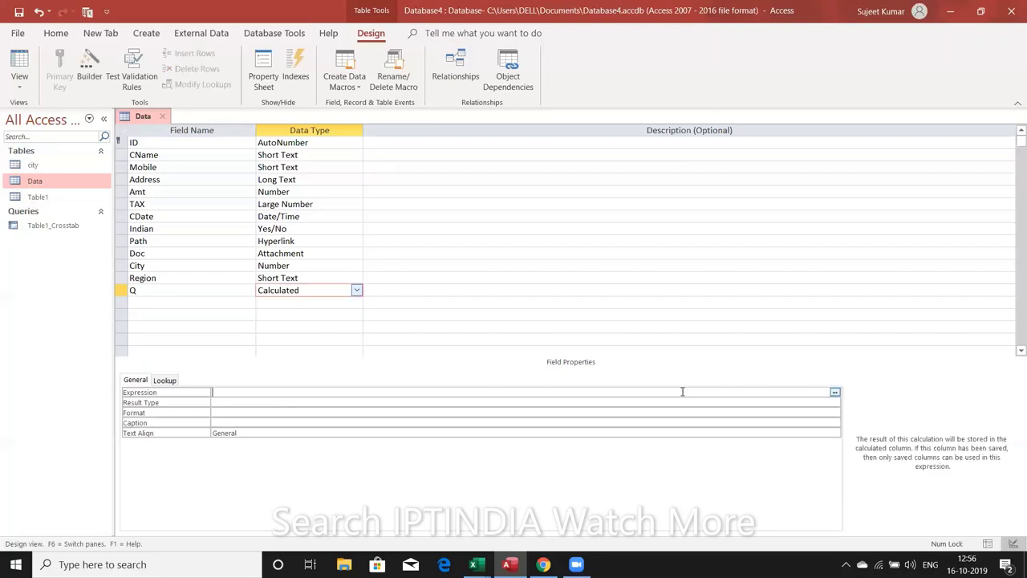
left_click(835, 394)
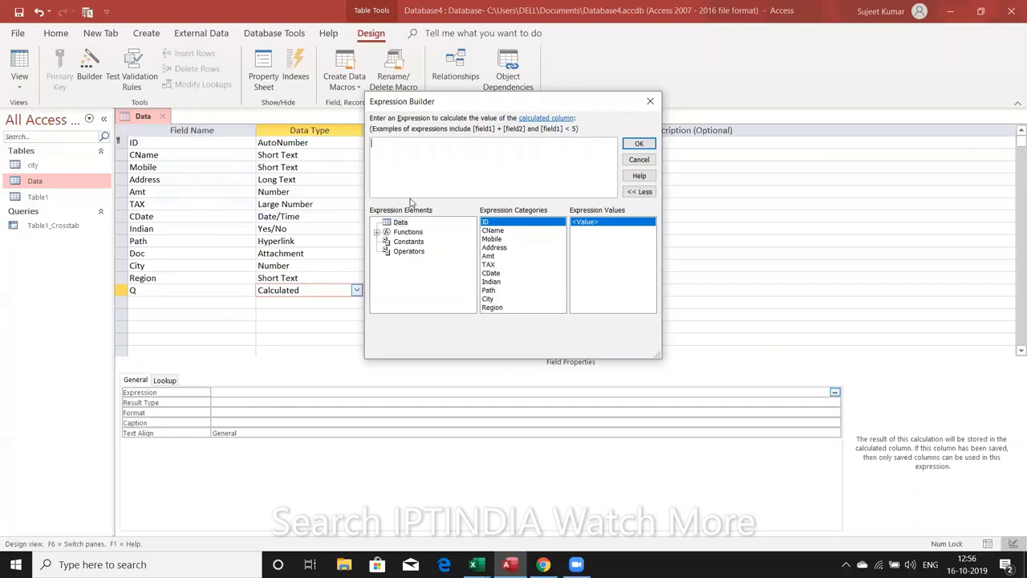
Step: Enter =Choose(Month([CDate]) via autocomplete, then clear it and close the builder
type("=")
key("Escape")
type("choose(")
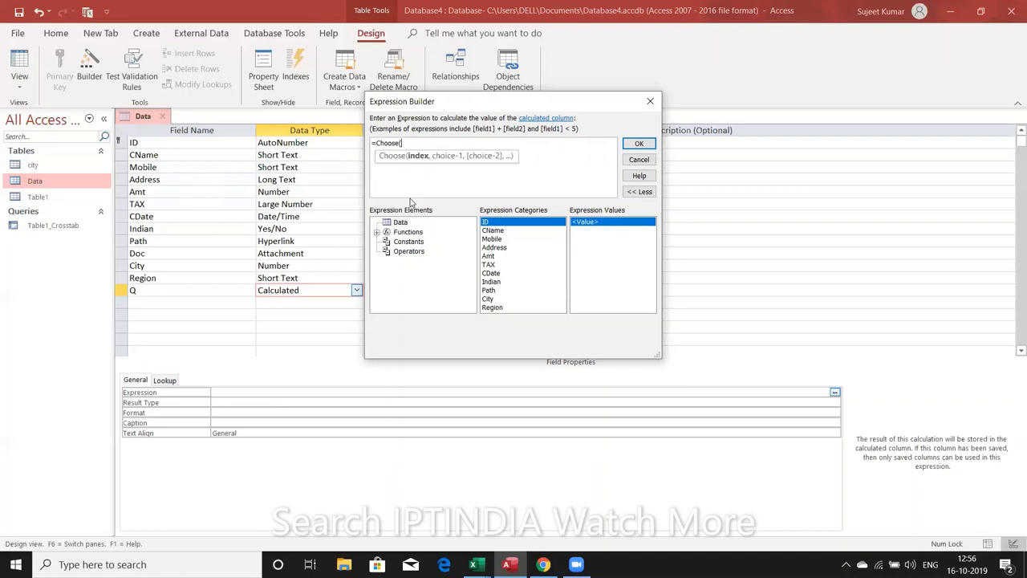
type("mon")
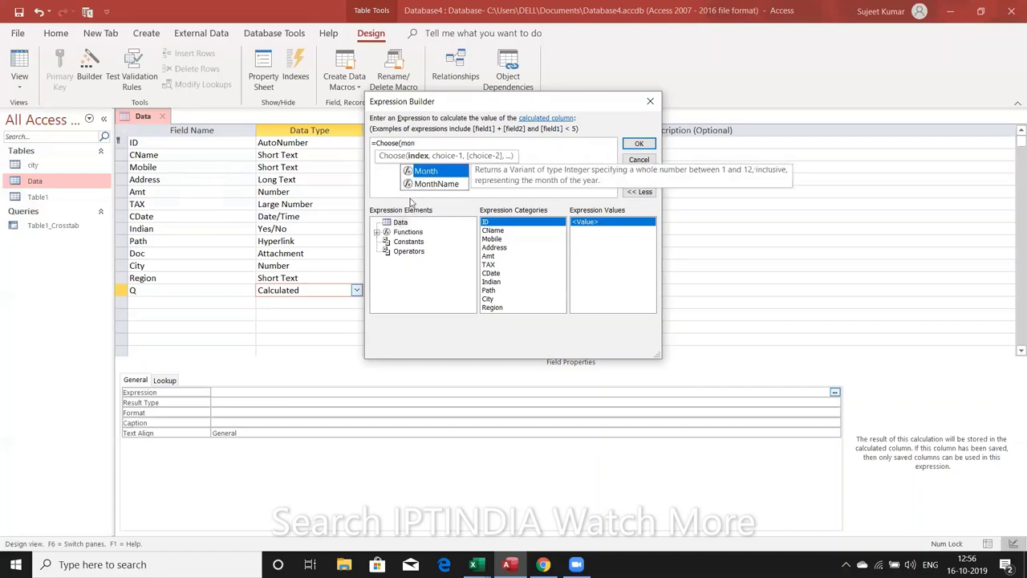
key("Tab")
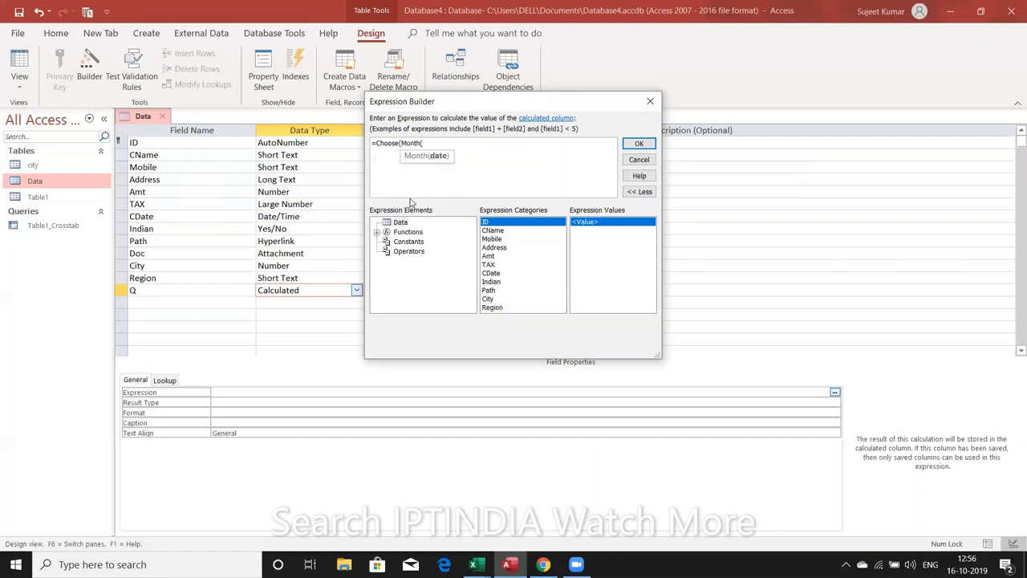
type("c")
key("Tab")
type(")")
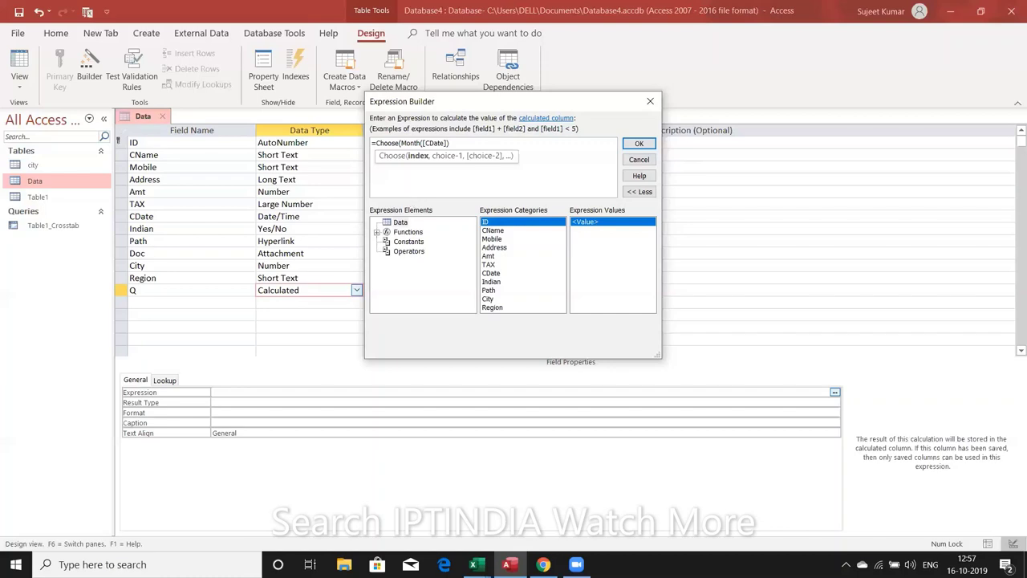
key("BackSpace")
key("BackSpace")
key("BackSpace")
key("BackSpace")
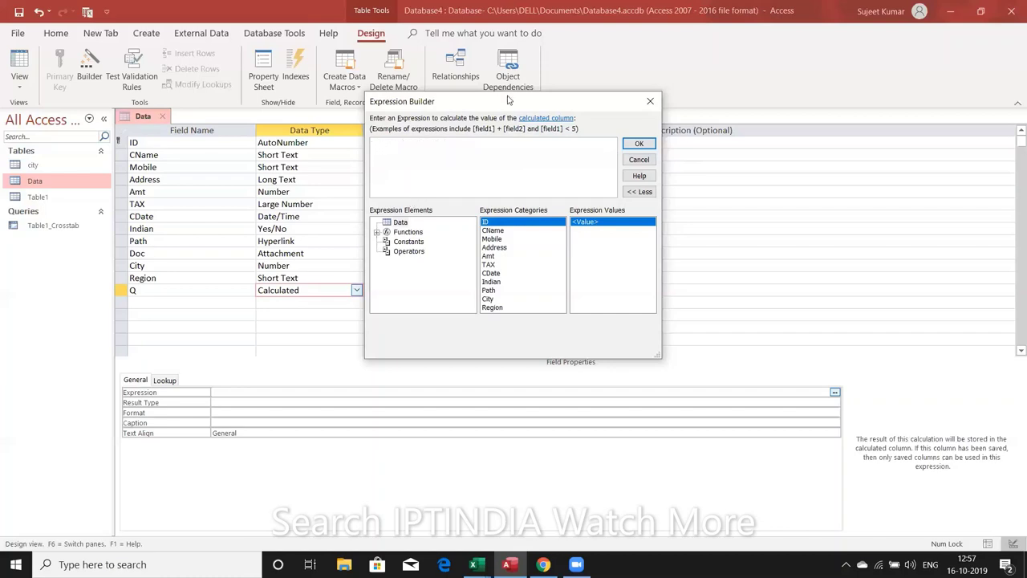
left_click(639, 103)
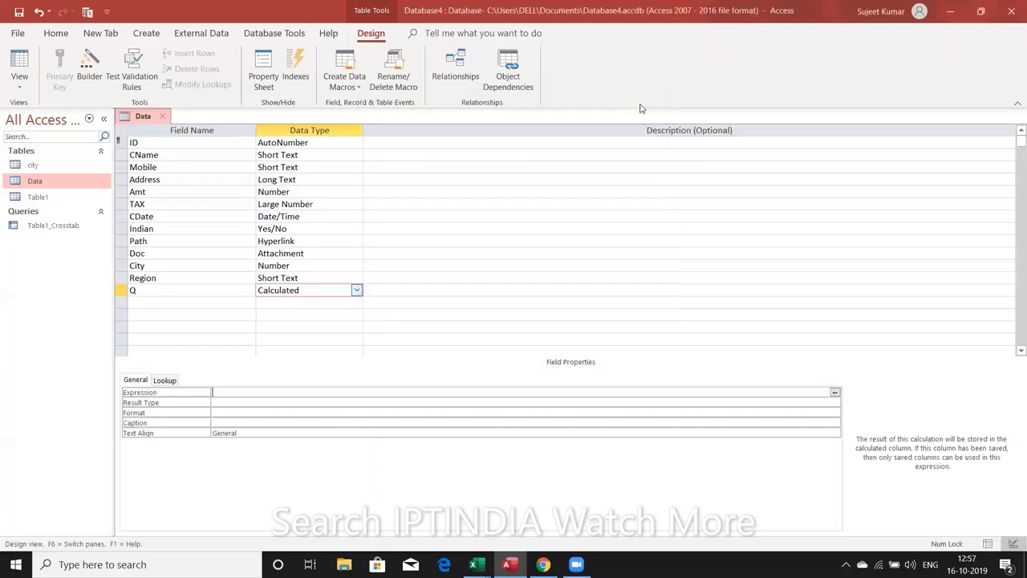
Step: Dismiss the repeated invalid syntax messages and return to the Q field's properties
left_click(203, 299)
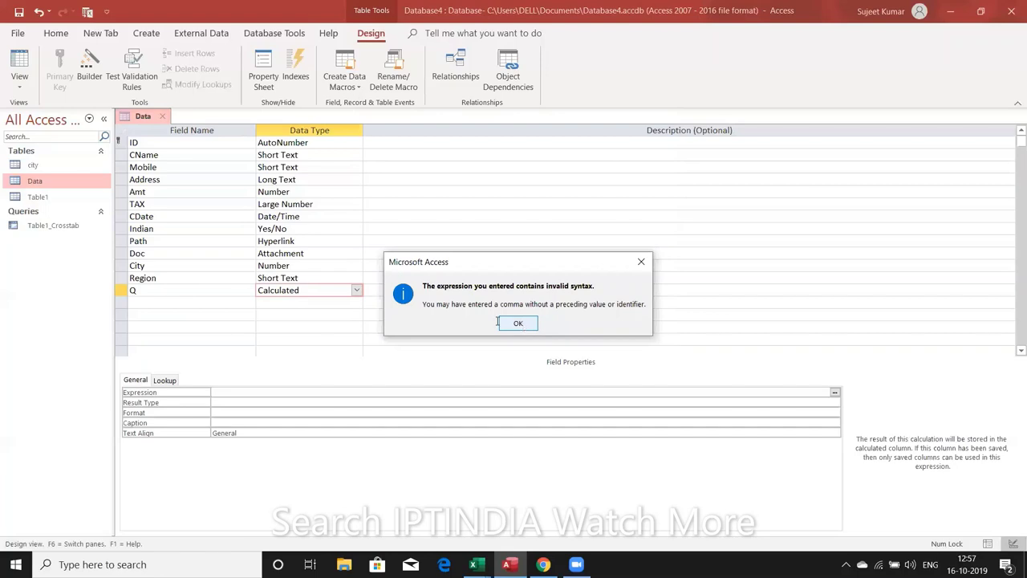
key("Return")
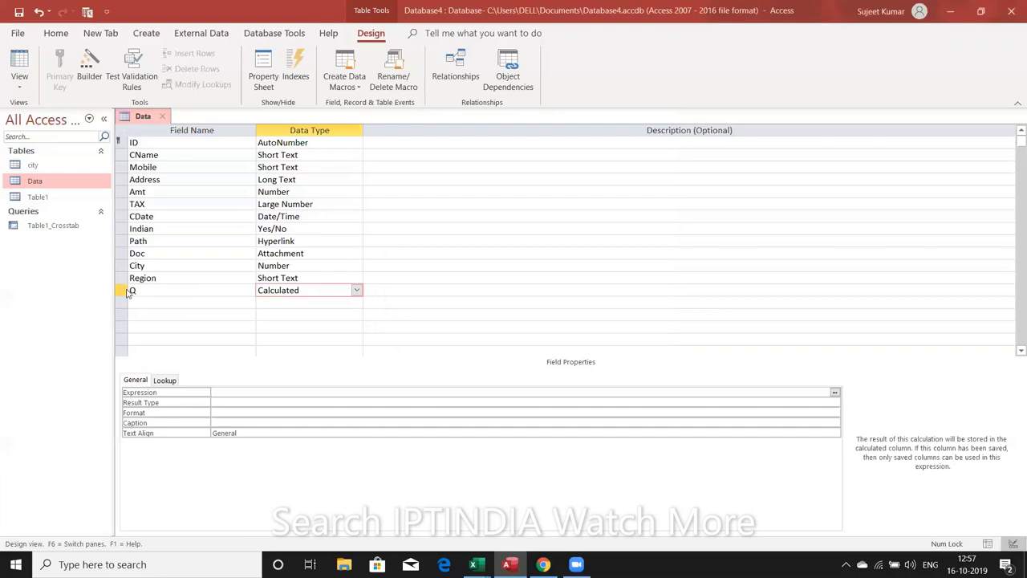
left_click(127, 294)
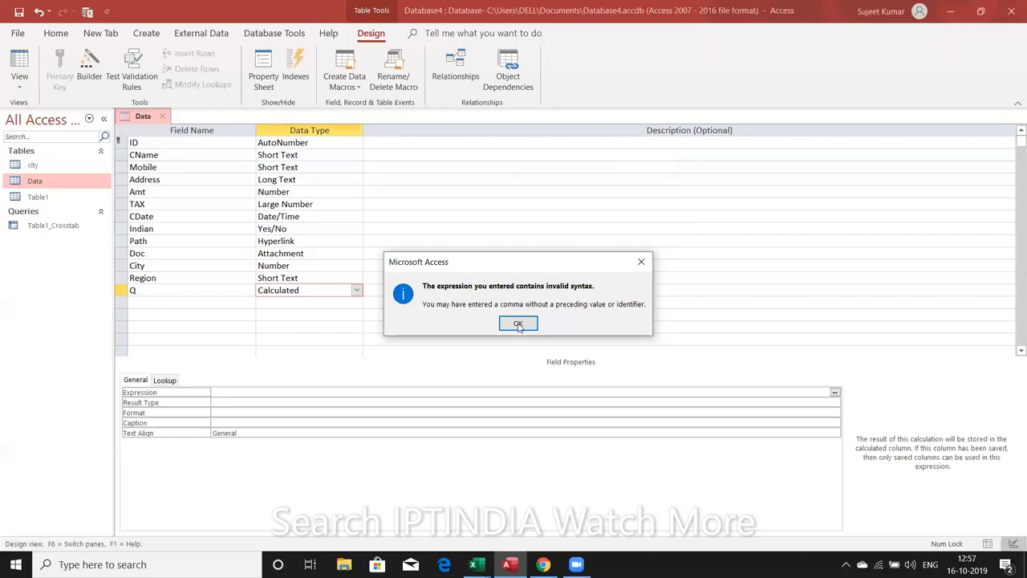
left_click(642, 261)
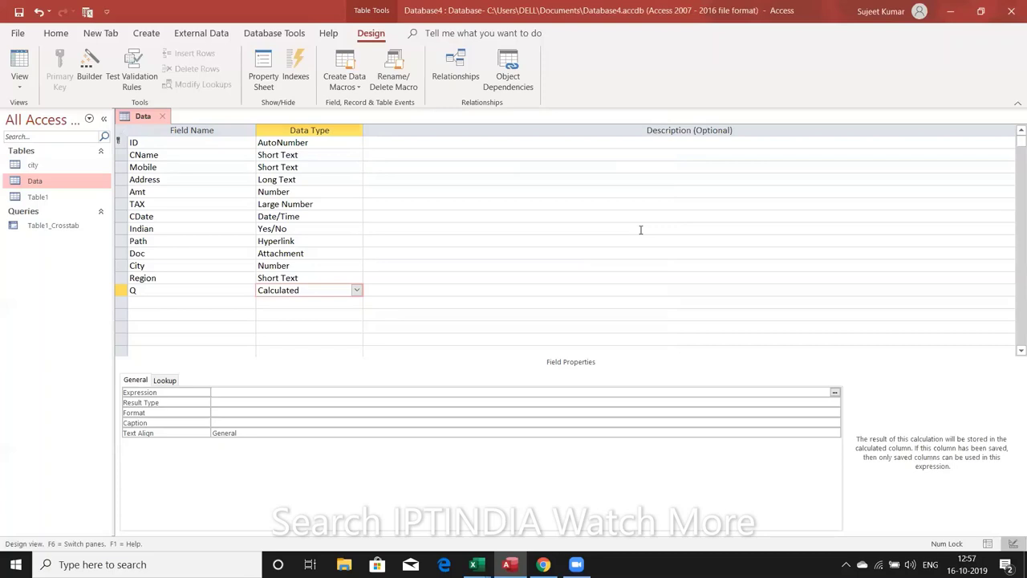
left_click(282, 403)
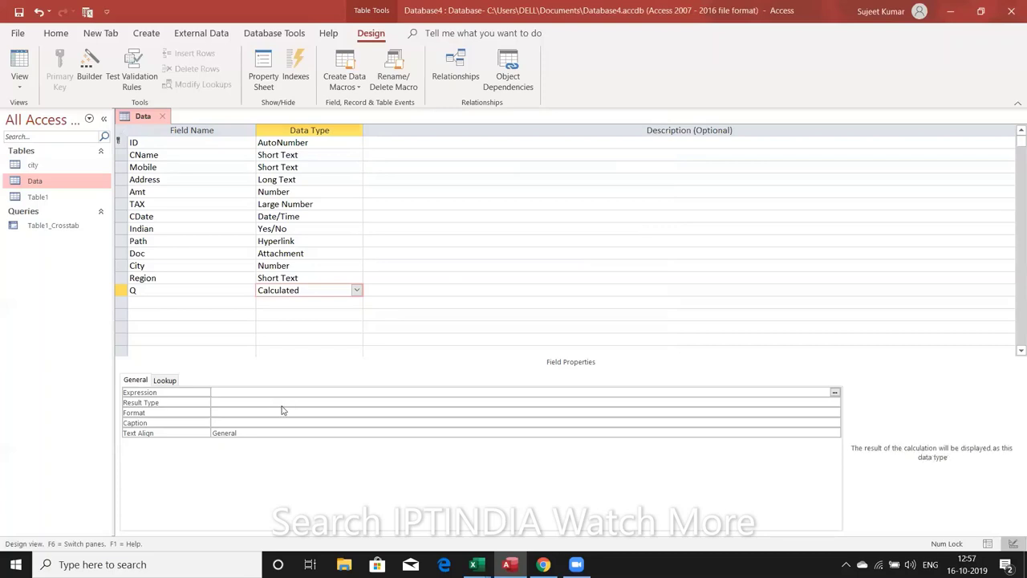
left_click(509, 321)
Step: Give Q the expression =sum, then close Access without saving the Data table design
type("=sum")
key("Return")
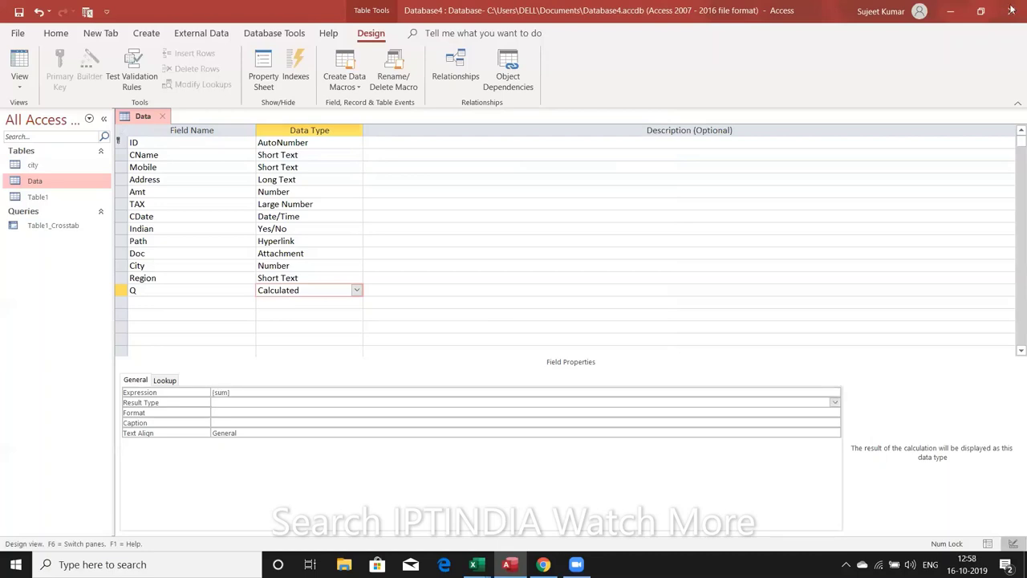
left_click(1011, 11)
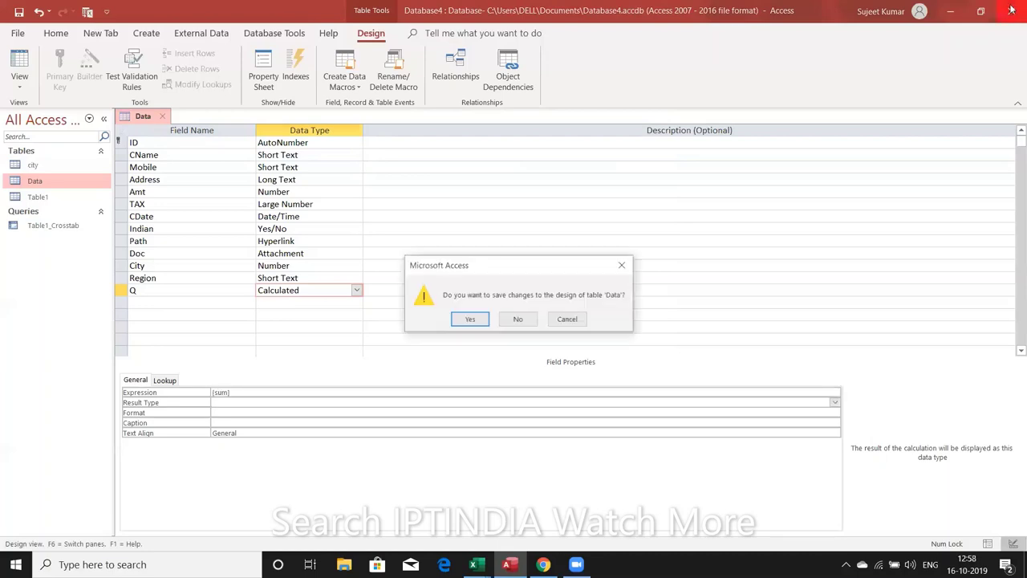
left_click(517, 319)
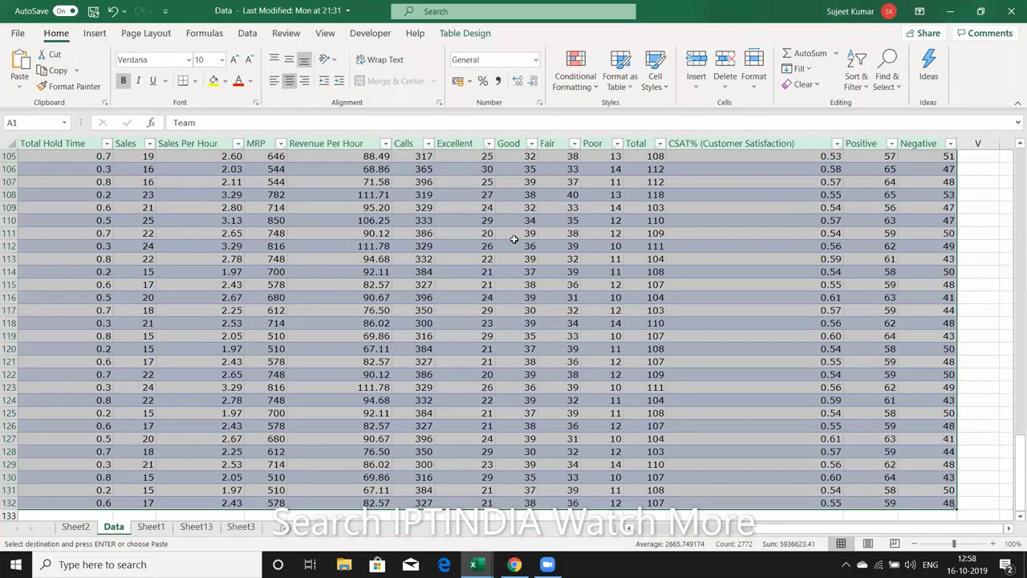